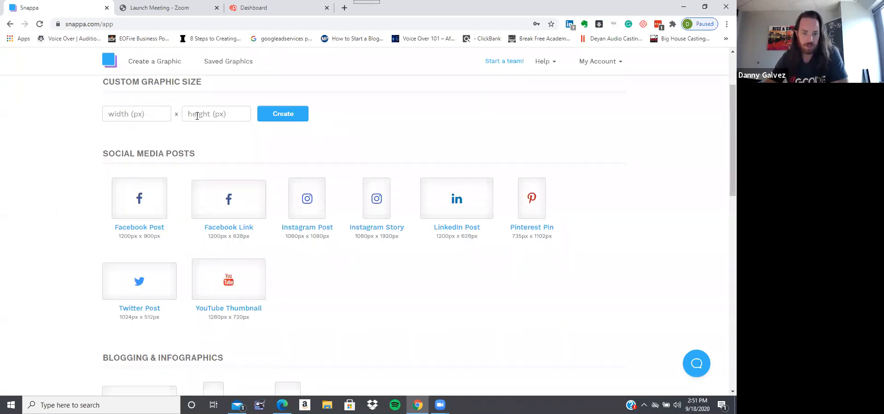
- Open the Facebook Post size from the social media presets and browse its templates
scroll(195, 120, "down", 1)
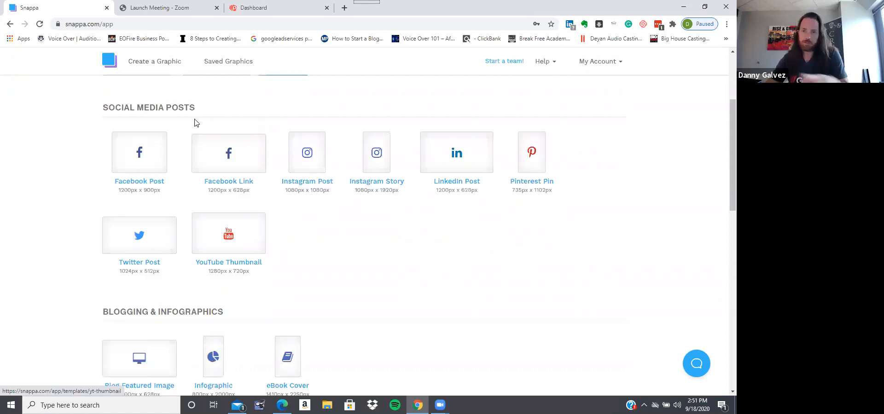
scroll(195, 119, "up", 3)
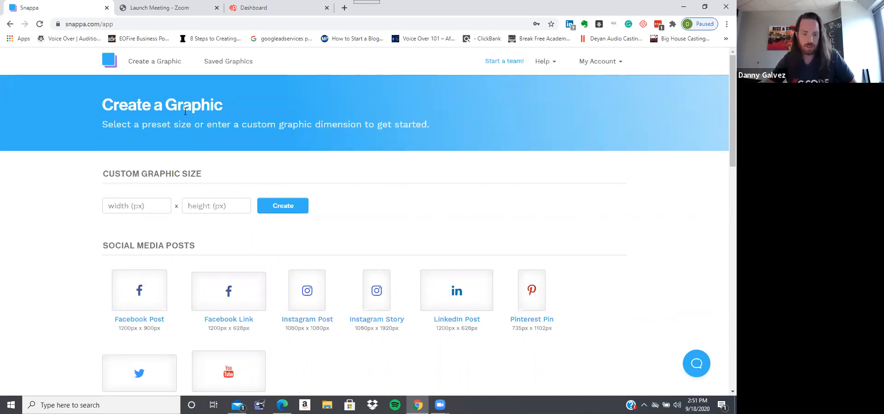
scroll(137, 201, "down", 2)
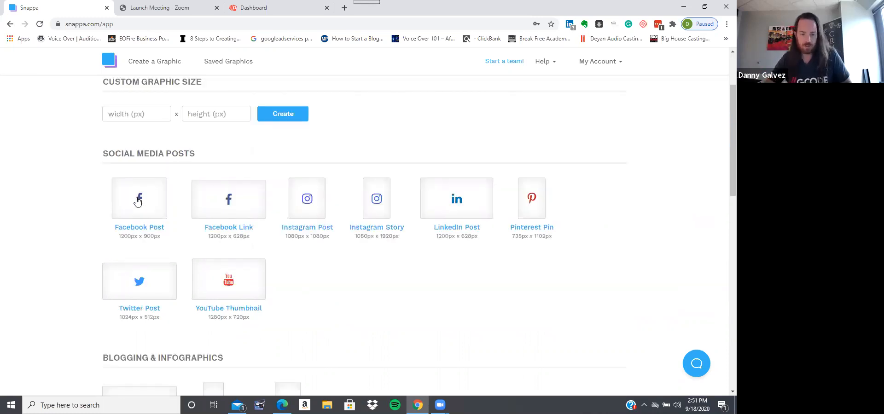
left_click(137, 201)
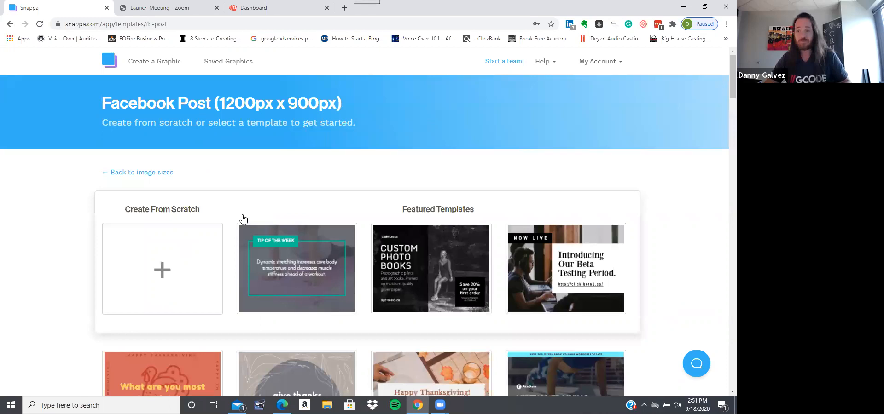
scroll(329, 157, "down", 3)
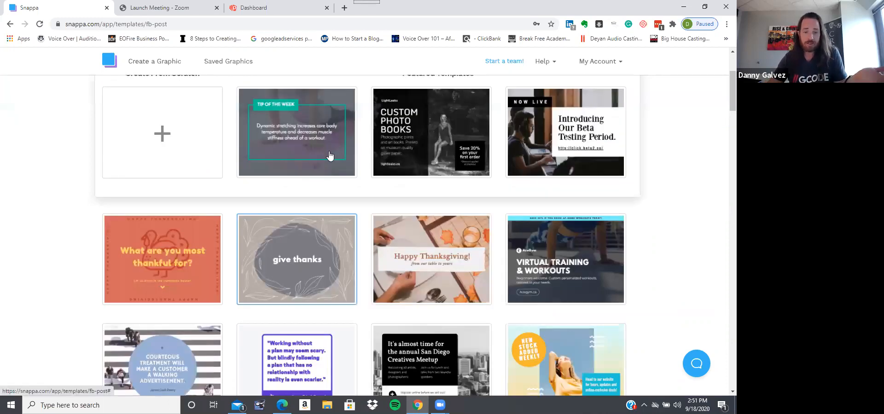
scroll(241, 223, "up", 1)
scroll(241, 223, "down", 4)
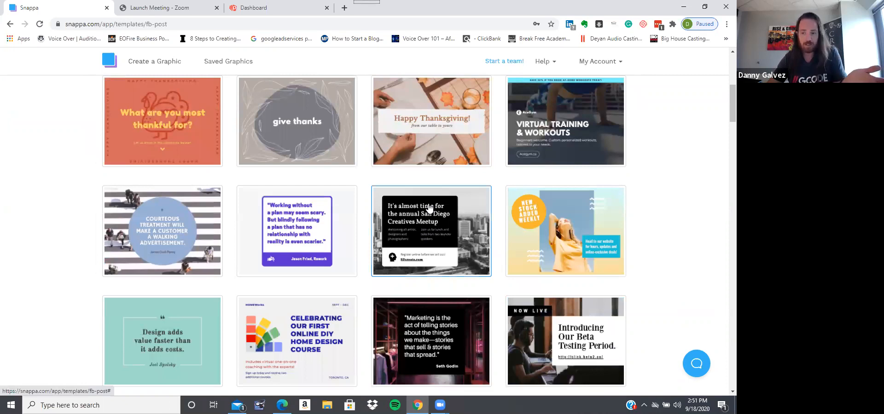
scroll(428, 208, "down", 5)
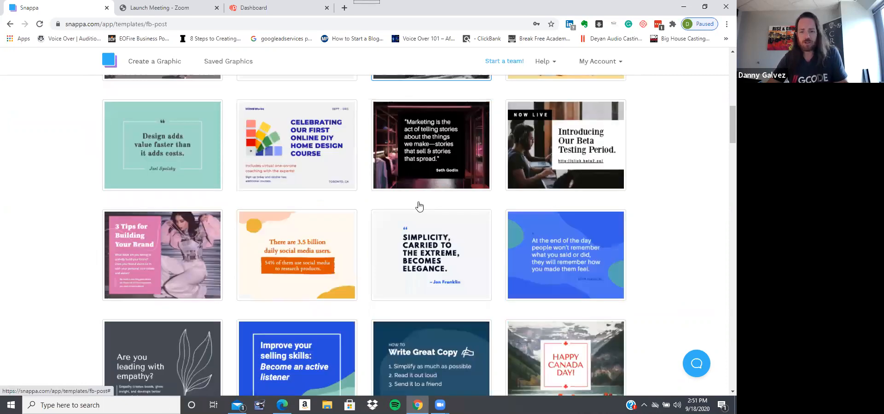
scroll(405, 221, "down", 2)
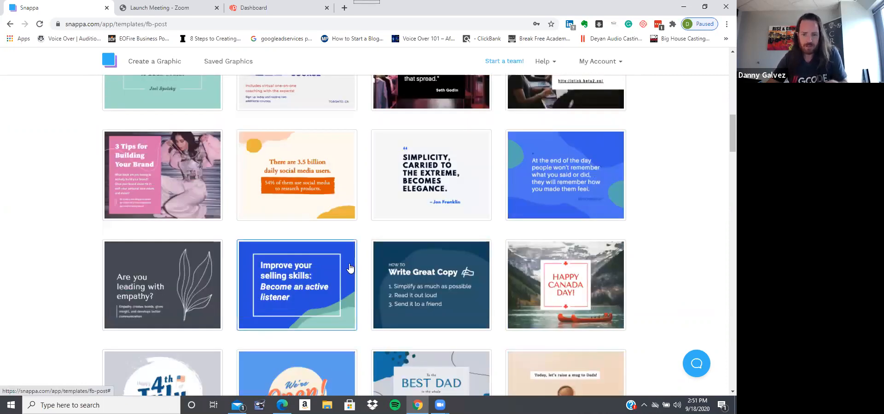
left_click(350, 269)
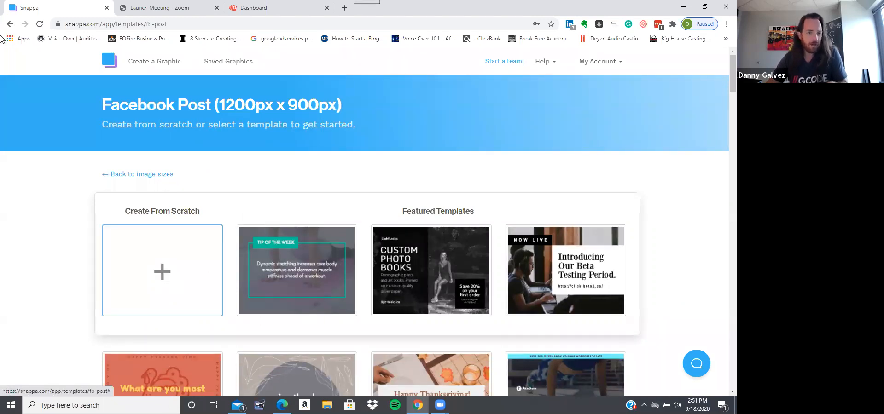
- Return to the preset sizes, then open the Instagram Post size and browse its templates
key("alt+Left")
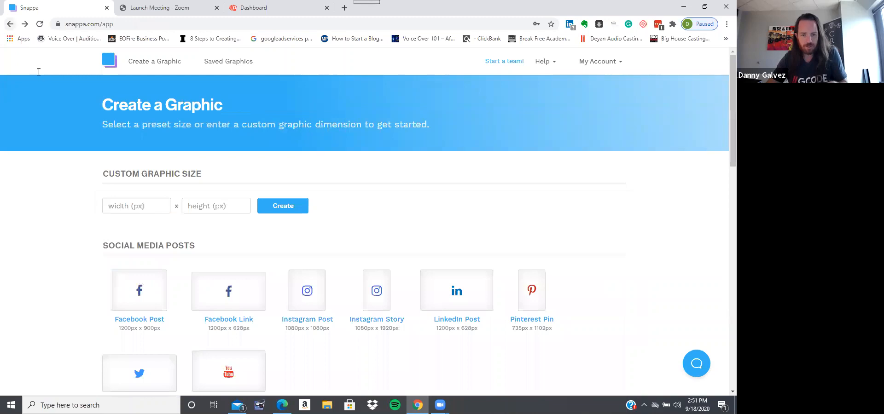
scroll(251, 206, "down", 2)
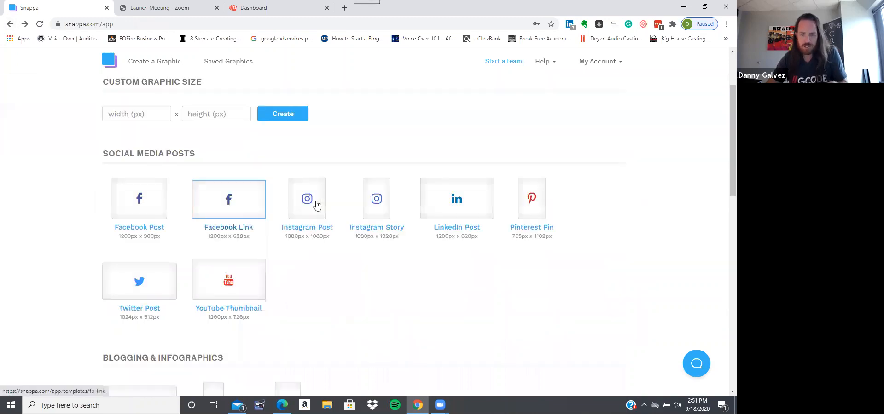
left_click(338, 226)
scroll(267, 184, "down", 2)
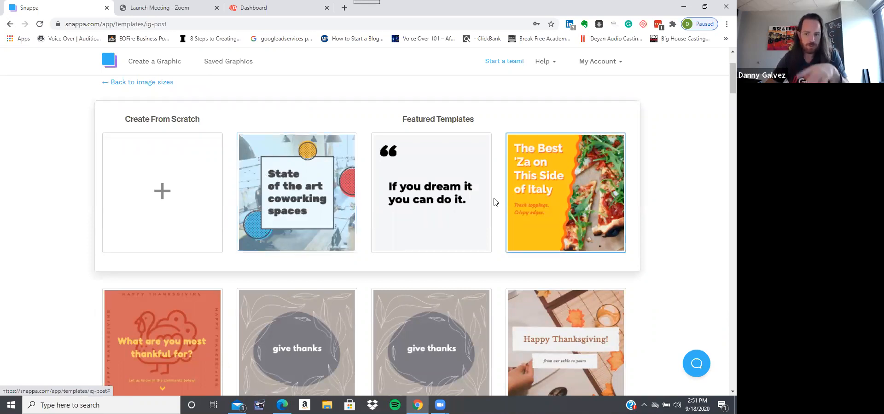
scroll(398, 166, "down", 1)
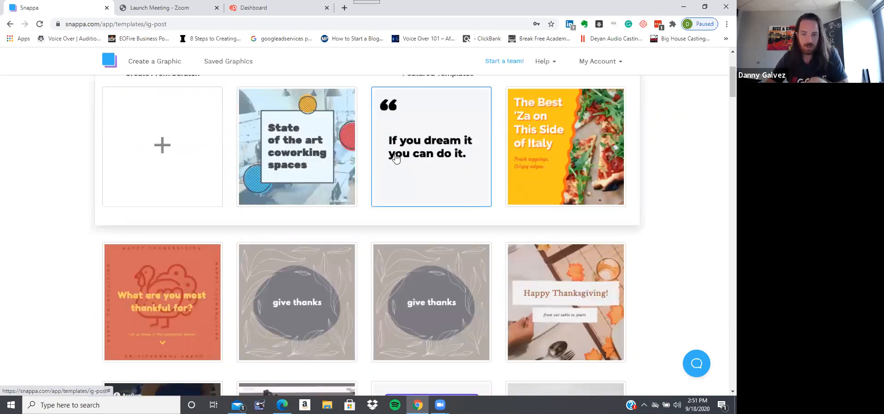
scroll(395, 158, "down", 2)
scroll(395, 158, "down", 4)
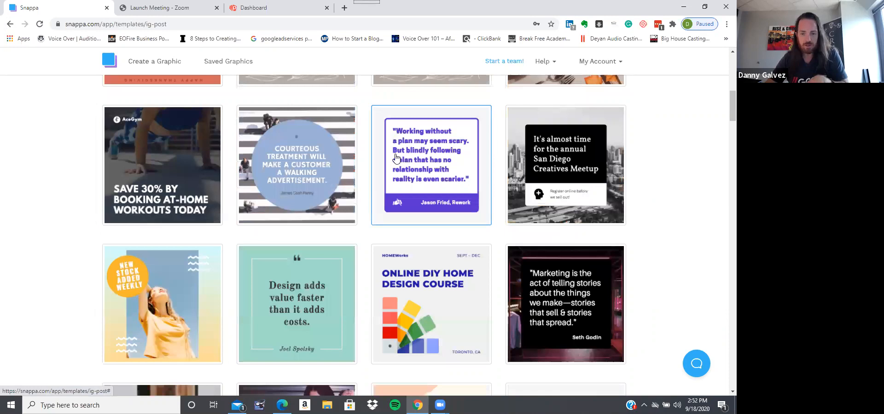
scroll(395, 158, "down", 3)
scroll(395, 158, "down", 2)
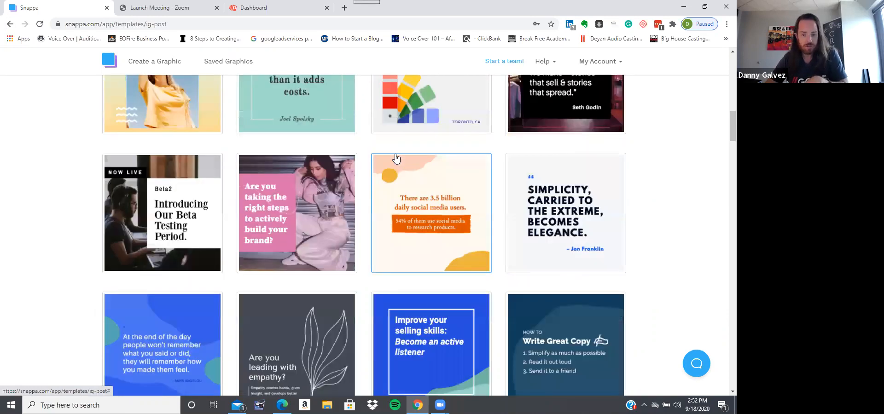
scroll(396, 158, "down", 1)
scroll(396, 158, "up", 10)
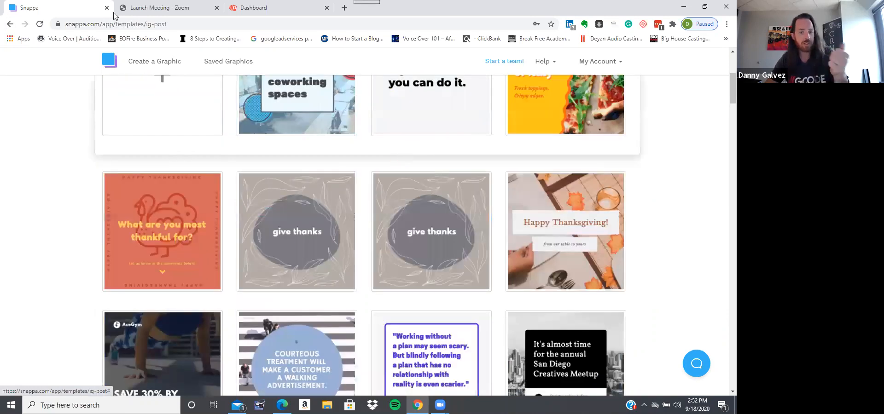
scroll(123, 179, "up", 5)
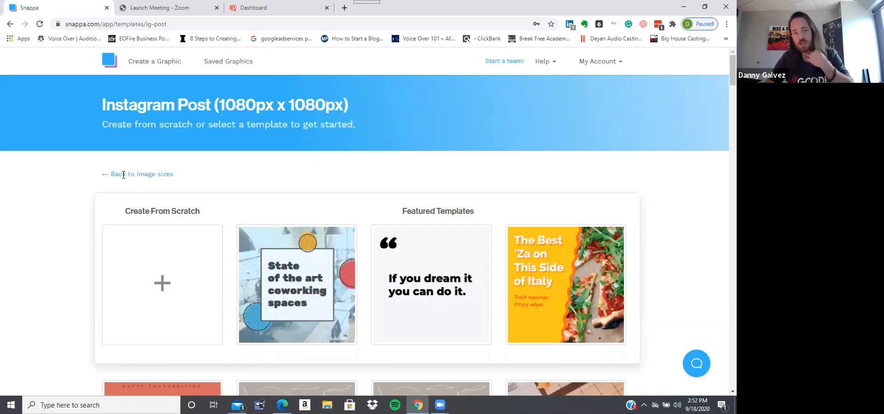
- Go back to the image sizes and examine the presets from Social Media Posts through Social & Display Ads
left_click(124, 175)
scroll(394, 120, "down", 1)
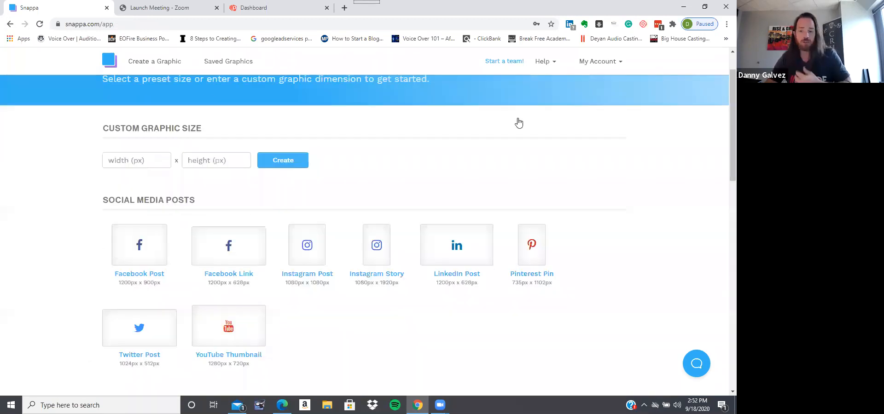
scroll(444, 121, "down", 3)
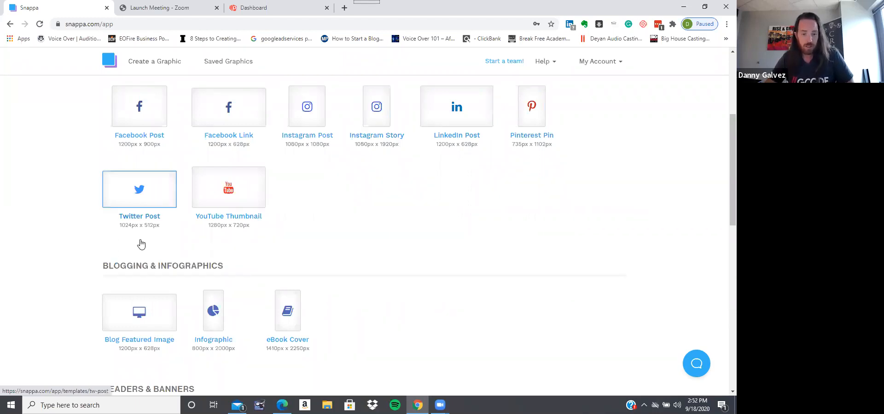
scroll(142, 244, "down", 2)
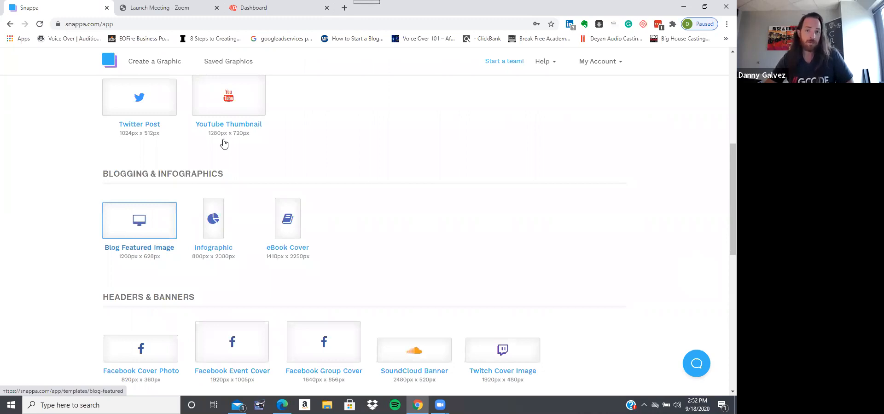
scroll(224, 144, "up", 1)
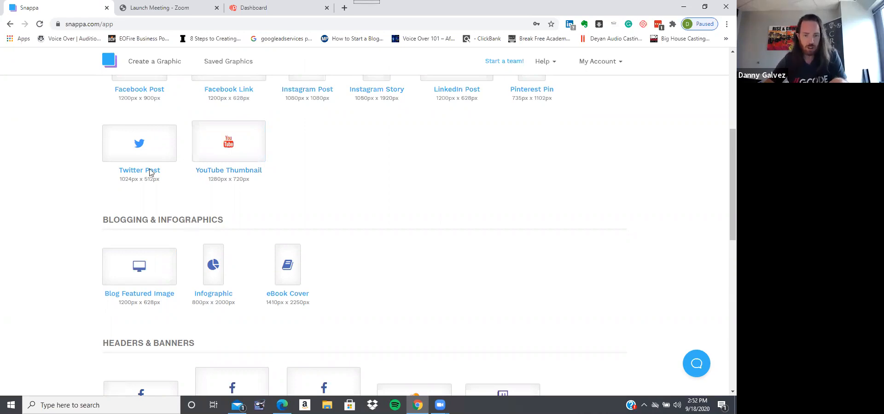
scroll(148, 174, "down", 3)
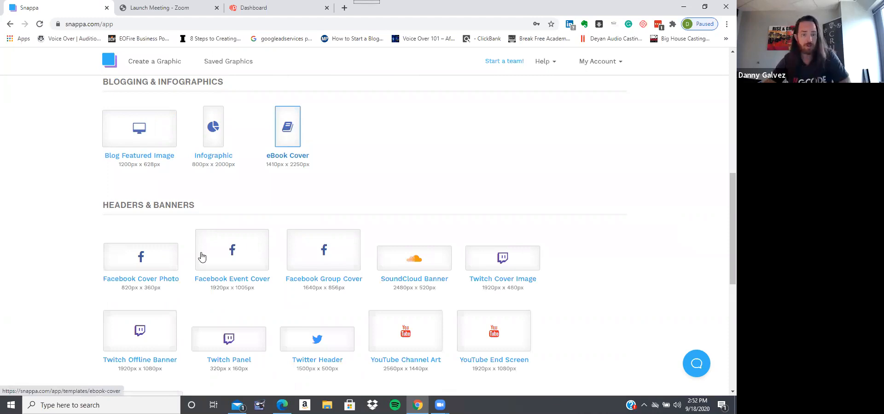
scroll(159, 178, "down", 2)
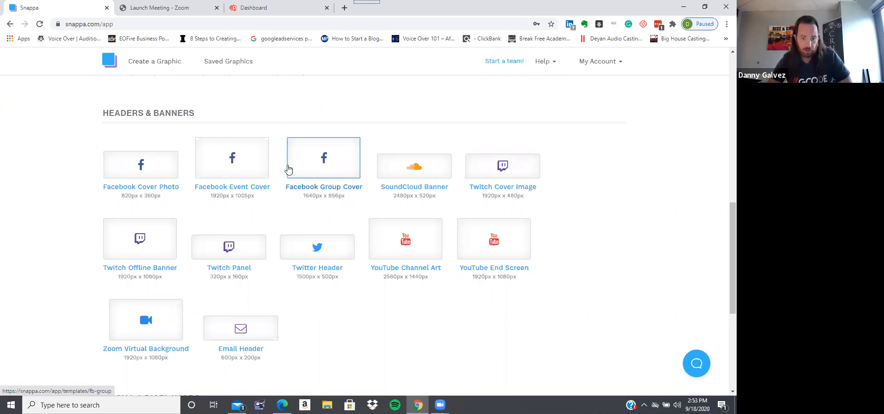
scroll(176, 144, "down", 1)
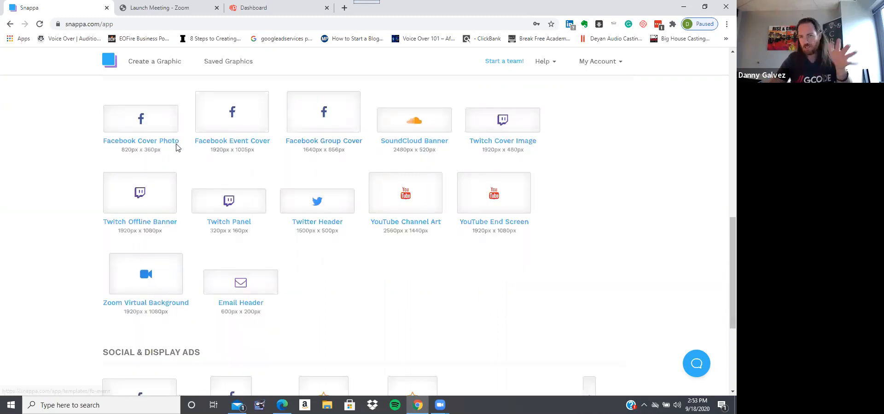
scroll(177, 148, "down", 1)
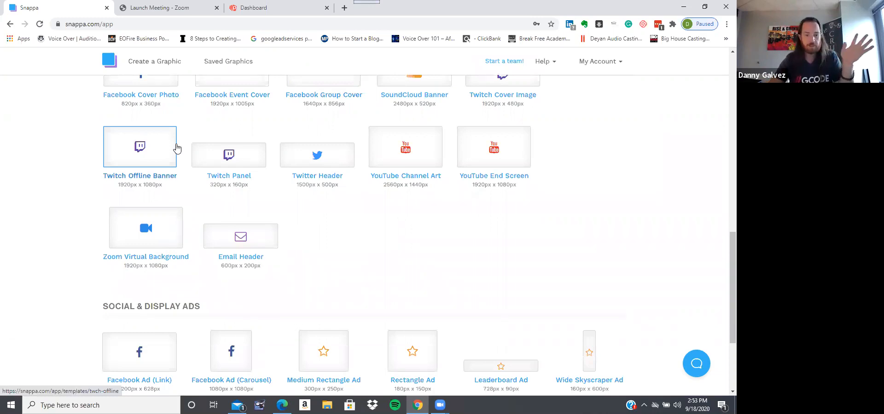
scroll(147, 159, "down", 1)
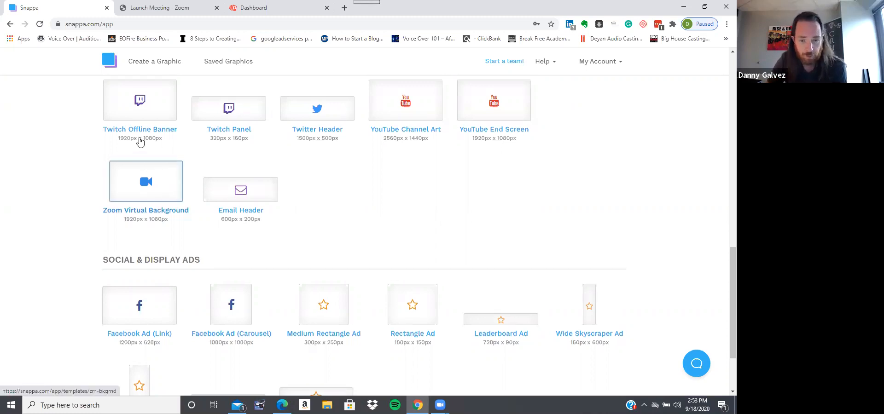
scroll(158, 171, "down", 1)
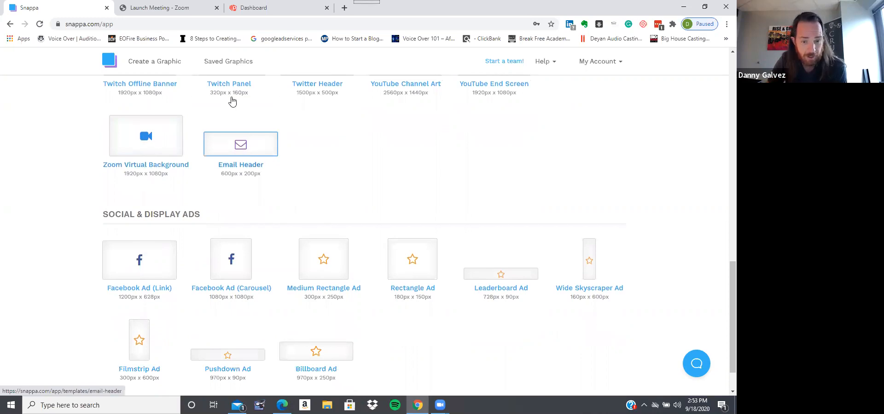
scroll(232, 101, "down", 1)
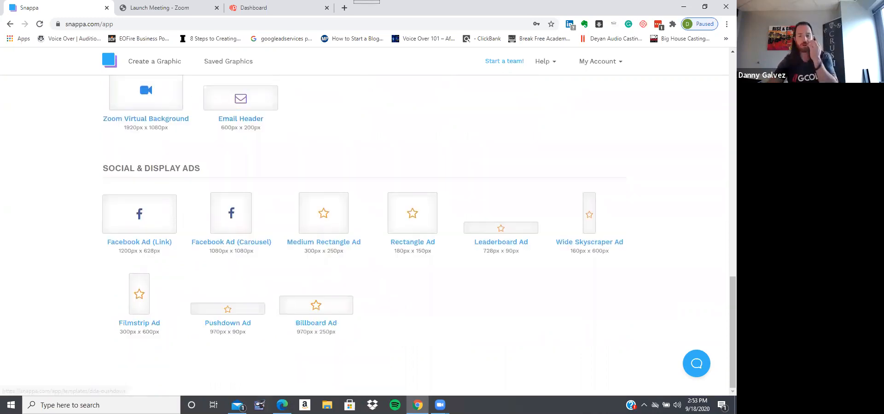
- Switch to the Mail app and start a new message
left_click(237, 405)
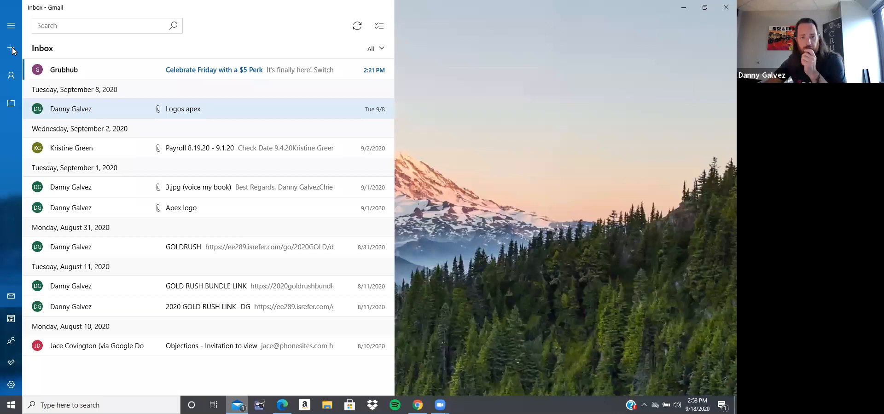
left_click(12, 49)
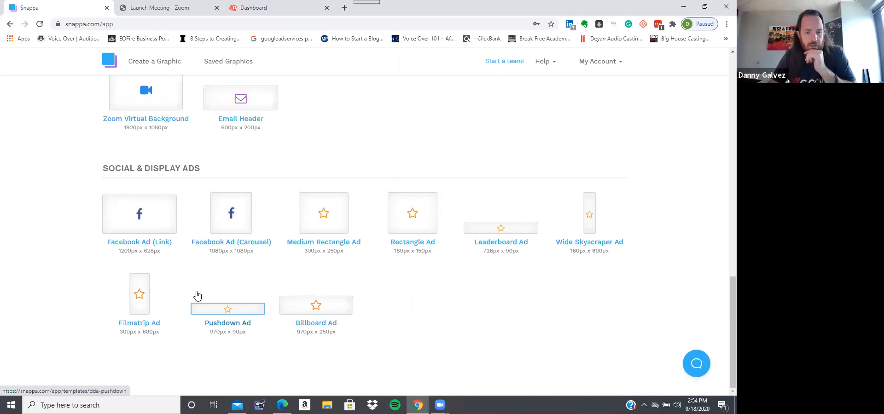
- Switch back to Snappa, open the Blog Featured Image size and browse its templates
scroll(183, 248, "up", 10)
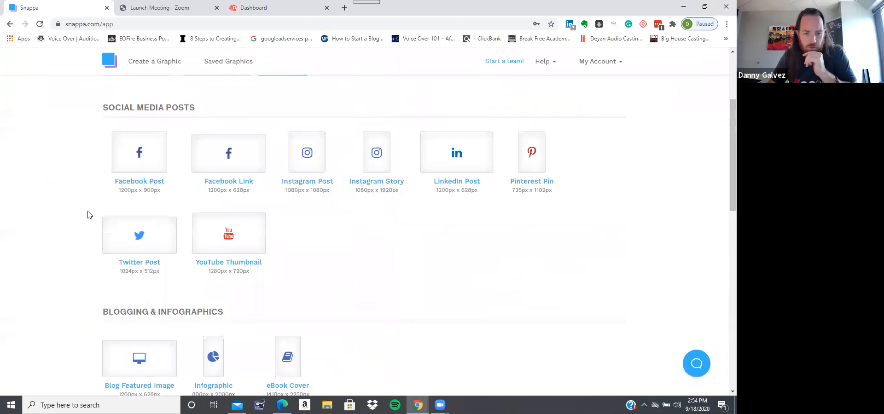
scroll(165, 162, "down", 3)
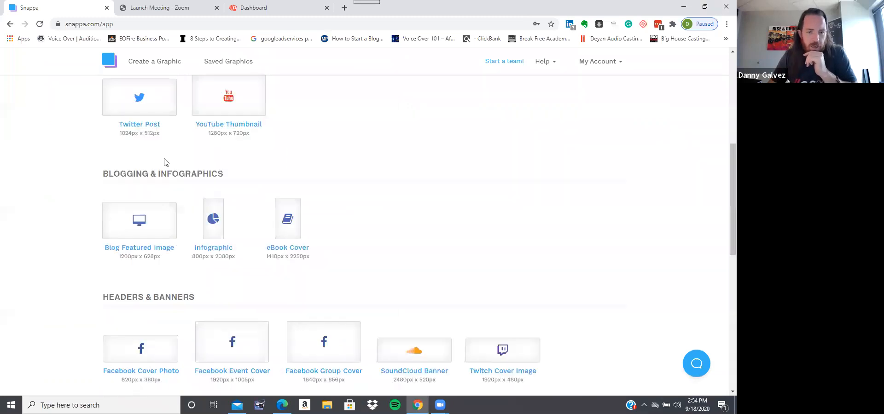
left_click(139, 221)
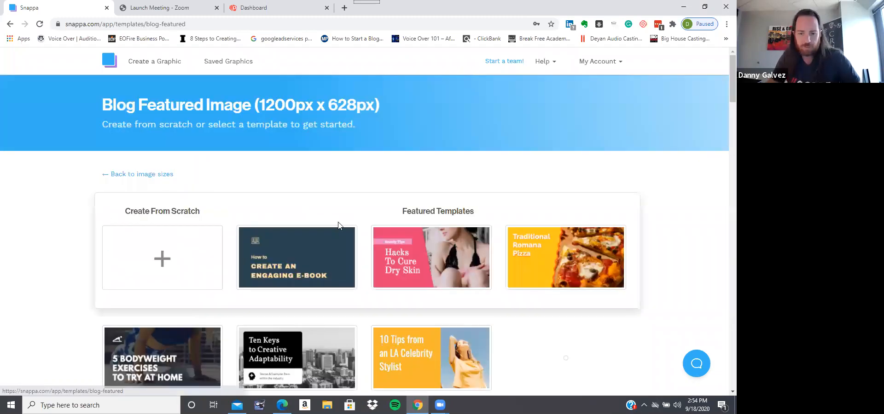
scroll(338, 226, "down", 3)
scroll(589, 192, "down", 1)
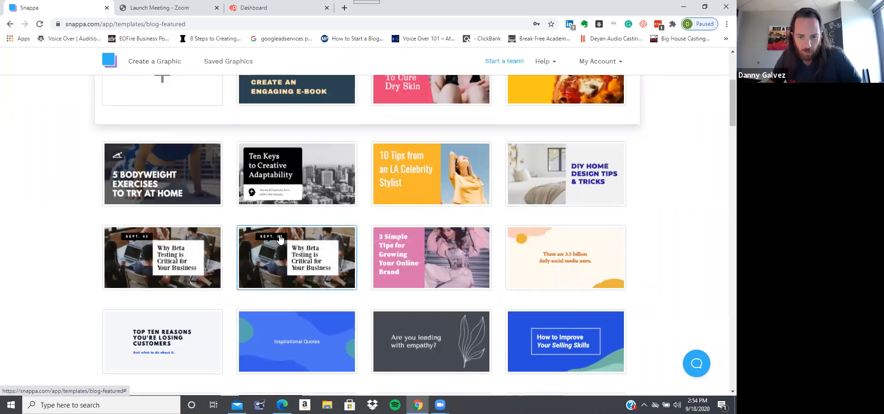
scroll(280, 238, "down", 1)
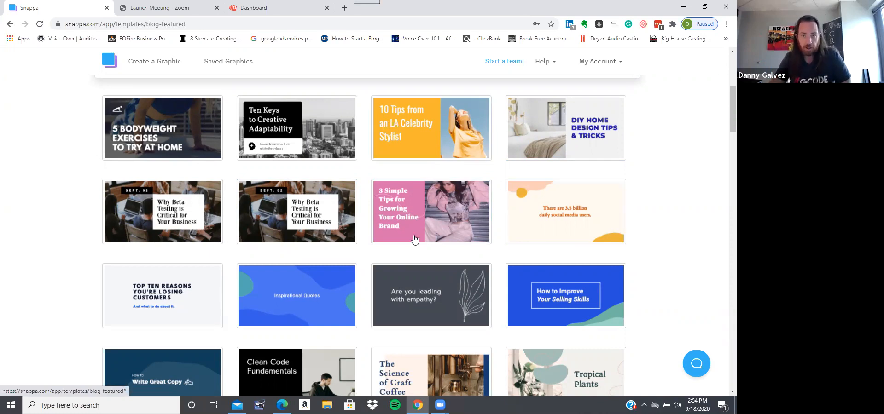
- Browse the ready-made Blog Featured Image templates, from the craft coffee and home business designs through the holiday and budgeting ones
scroll(414, 239, "down", 3)
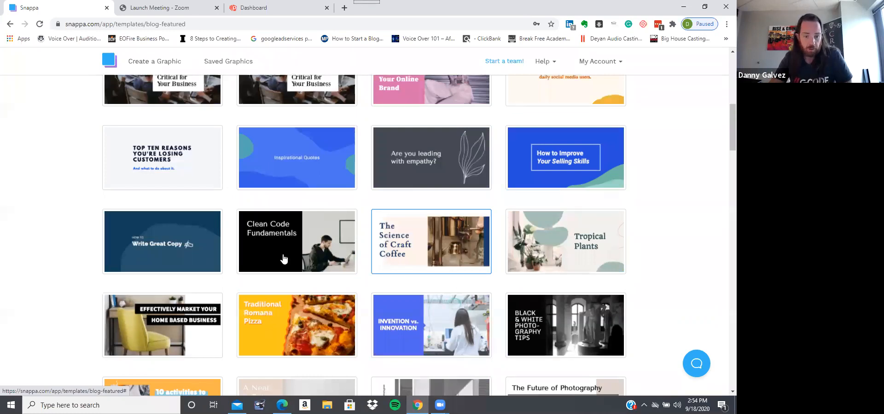
scroll(182, 240, "down", 2)
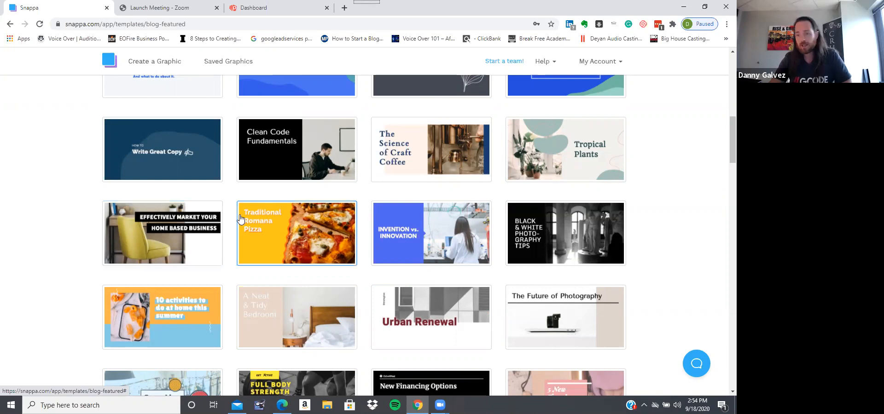
scroll(240, 219, "down", 4)
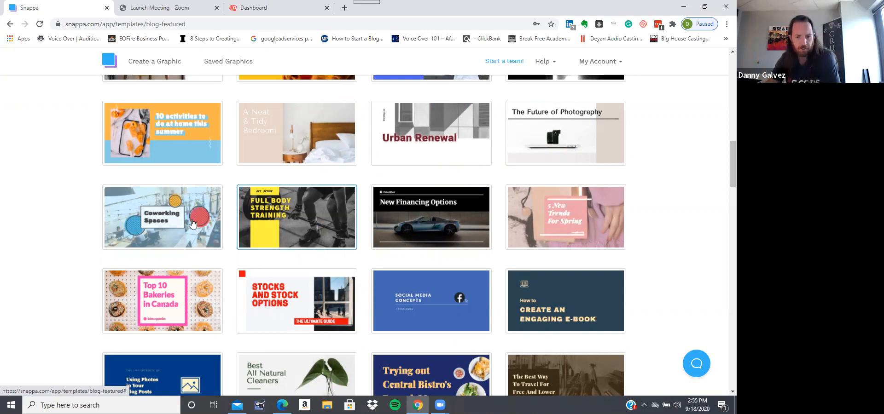
scroll(193, 224, "down", 2)
scroll(308, 114, "down", 6)
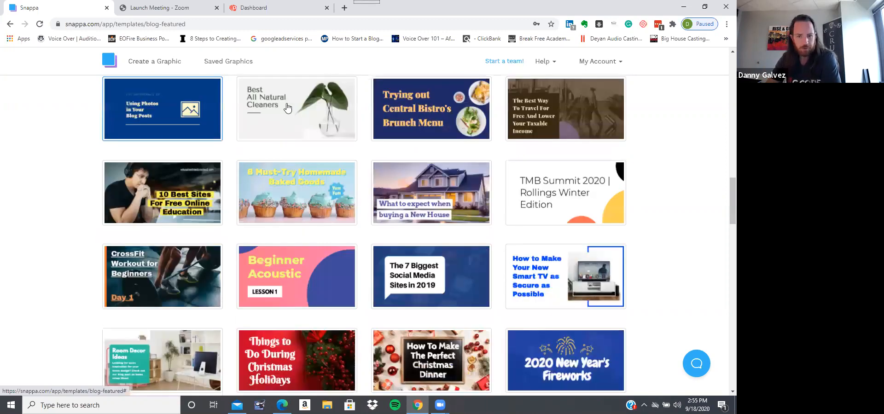
scroll(341, 183, "up", 2)
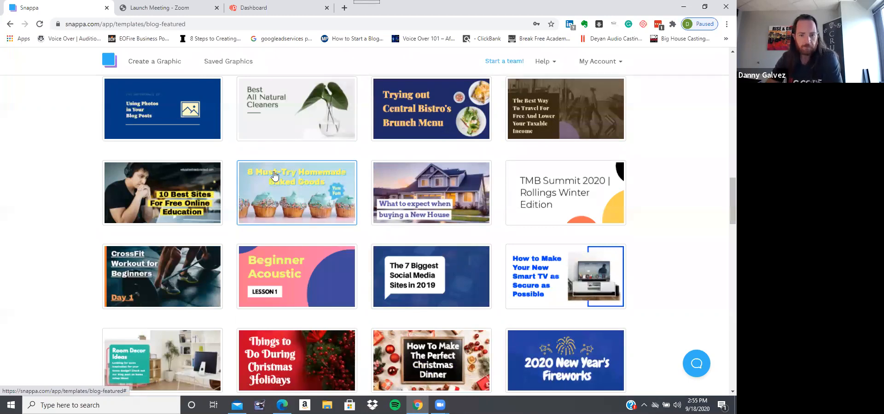
scroll(201, 212, "down", 2)
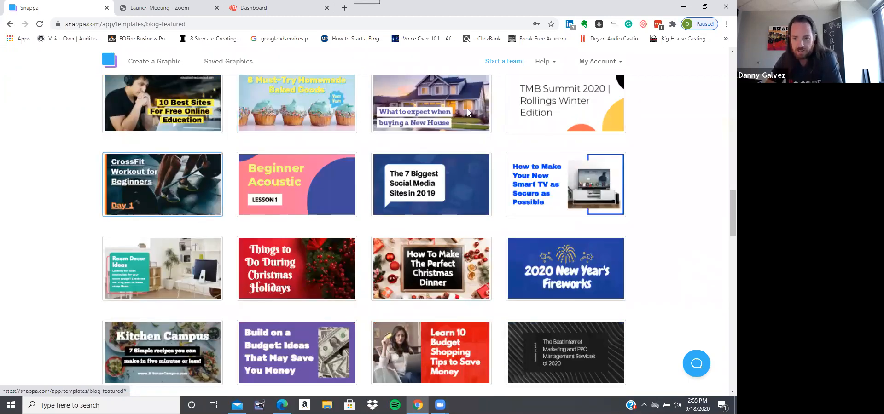
scroll(555, 205, "down", 2)
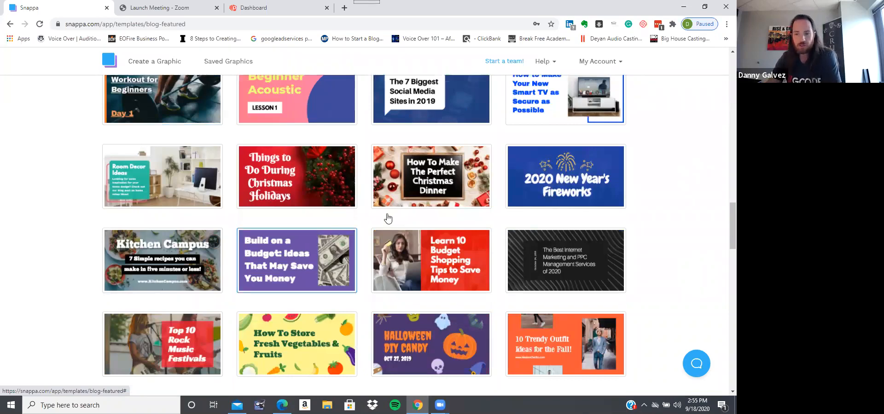
scroll(295, 159, "down", 3)
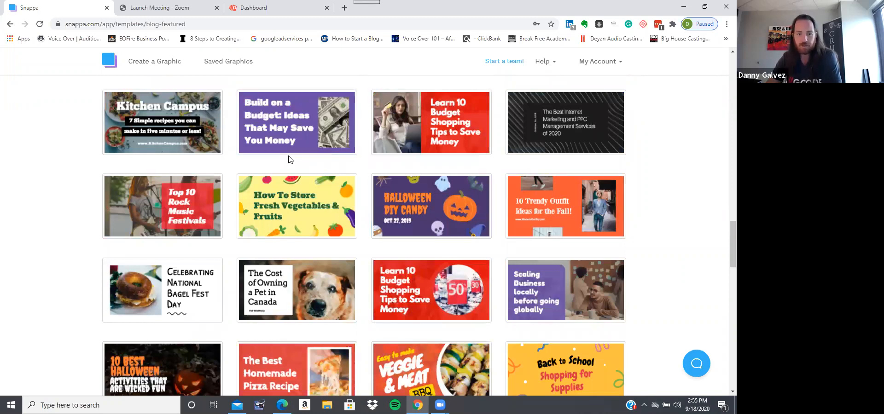
- Create a blank Blog Featured Image design from scratch at 1200px x 628px
scroll(168, 257, "up", 10)
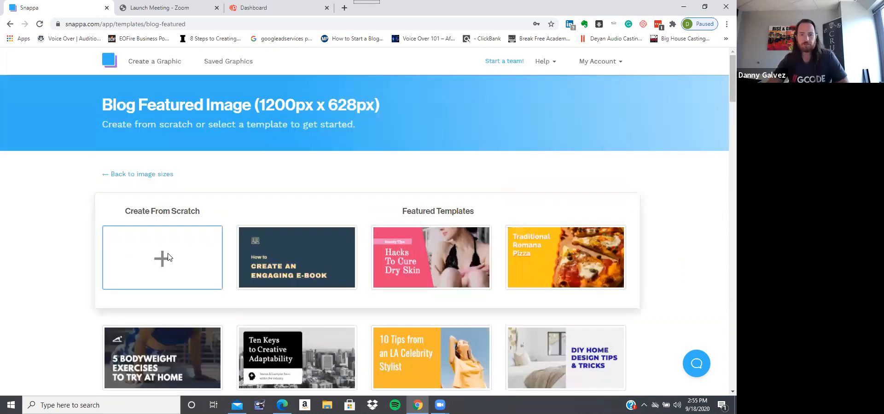
left_click(168, 257)
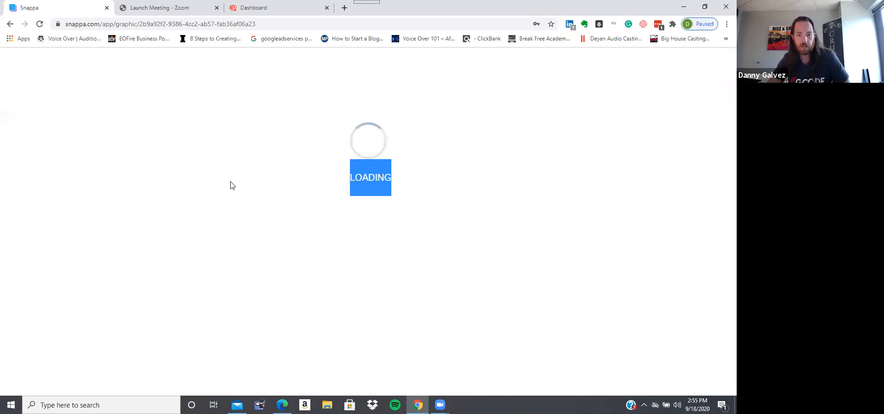
scroll(231, 187, "down", 1)
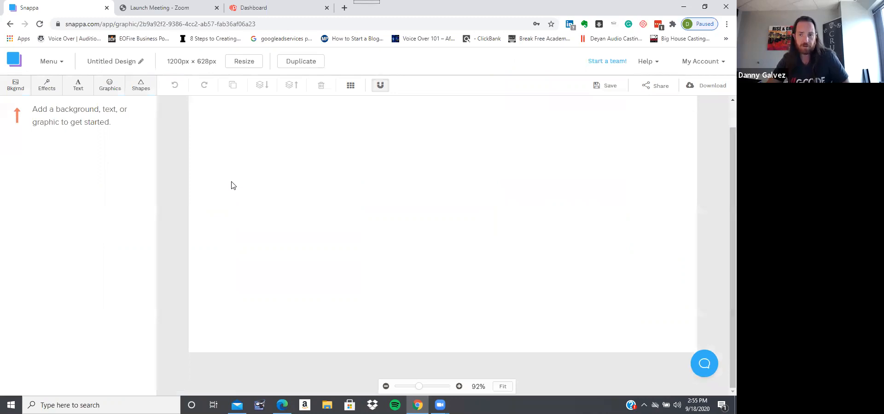
scroll(231, 185, "up", 1)
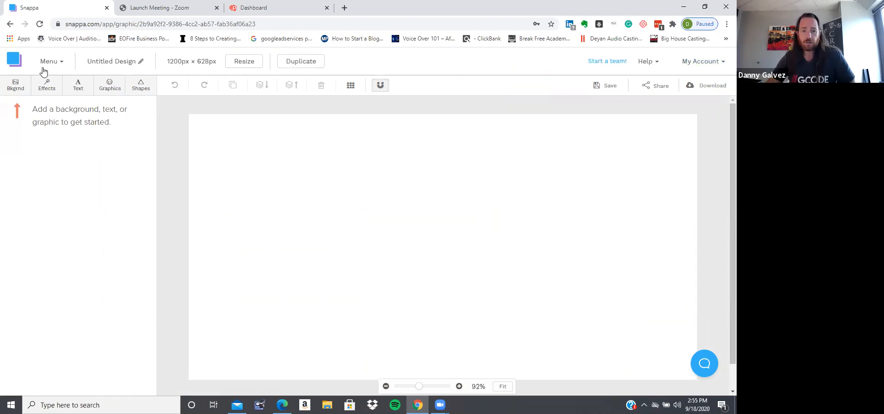
- Search the background photos for "hearts" and apply the street photo of the couple with red heart balloons
left_click(16, 87)
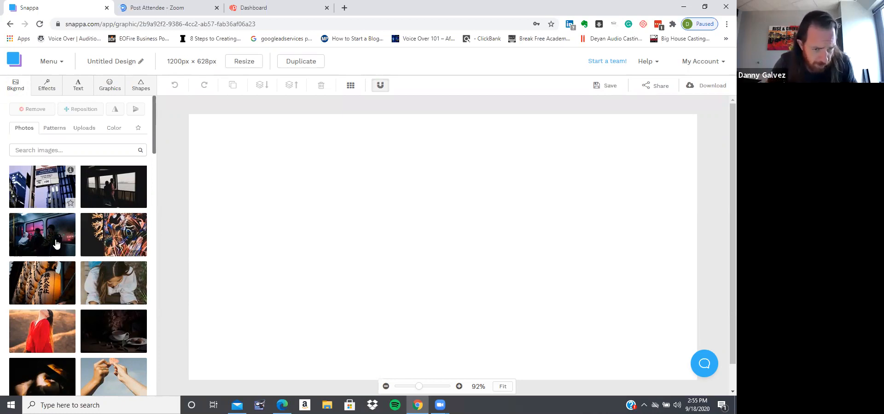
left_click(34, 139)
type("hearts")
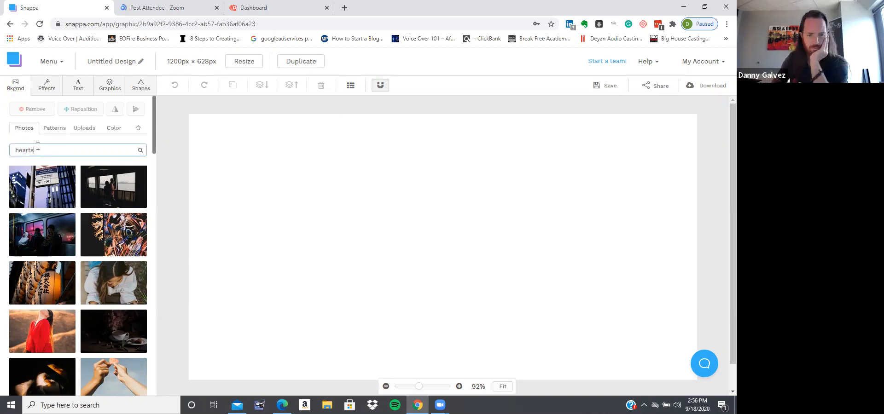
key("Return")
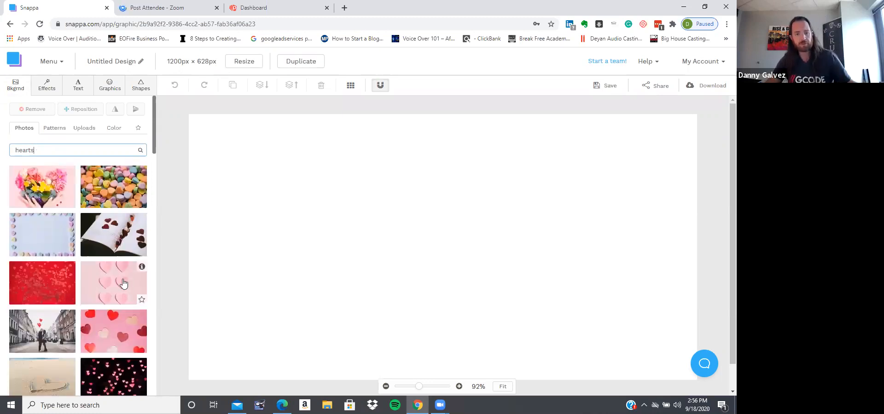
scroll(127, 244, "down", 2)
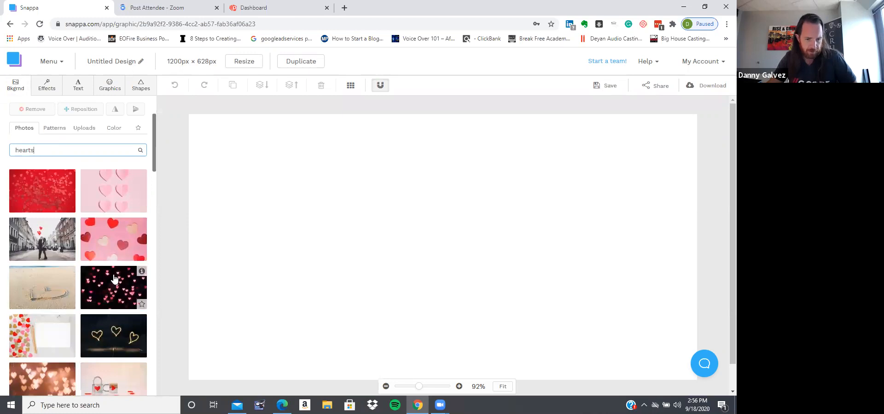
left_click(53, 243)
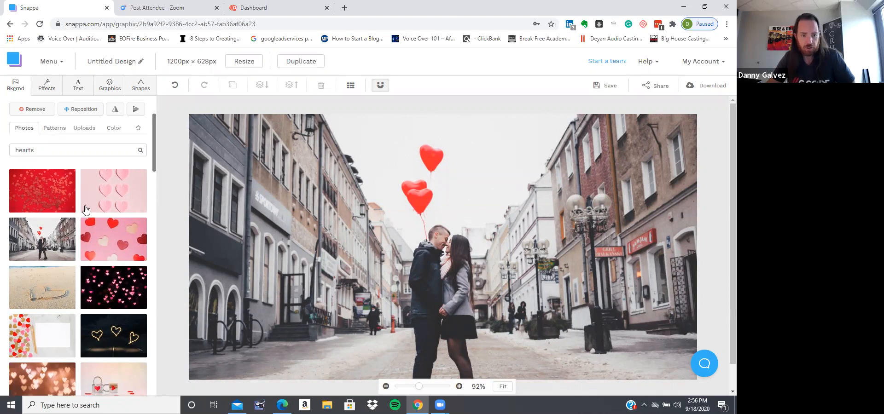
- Search the graphics photos for "hearts" and add the same street photo of the couple on top of the background
left_click(109, 88)
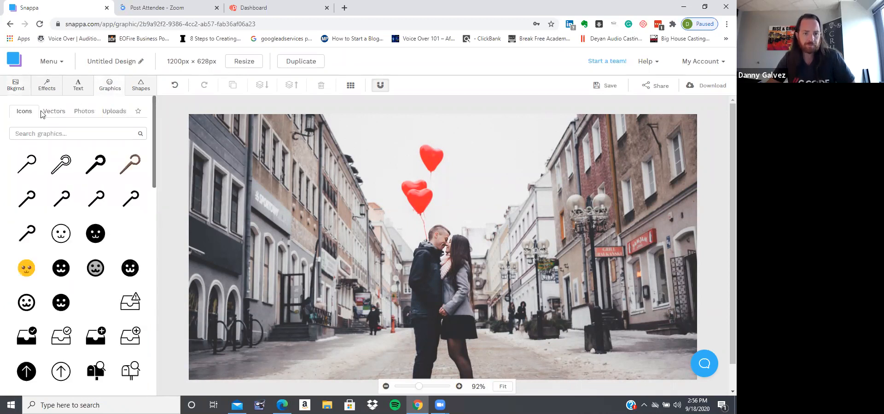
left_click(88, 112)
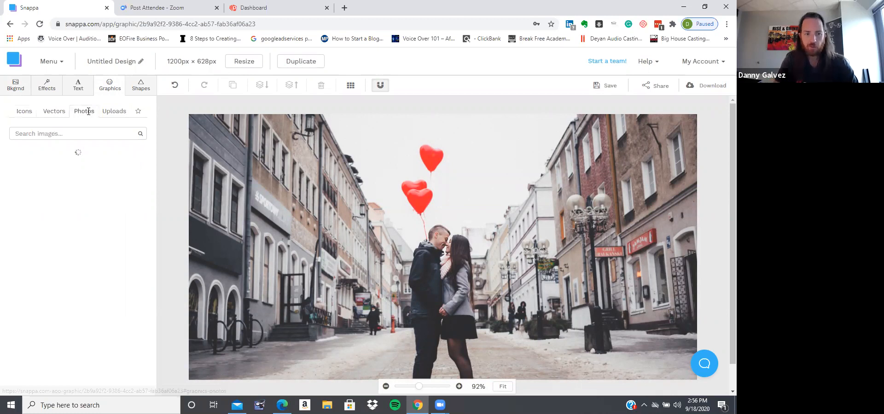
left_click(80, 134)
type("hearts")
key("Return")
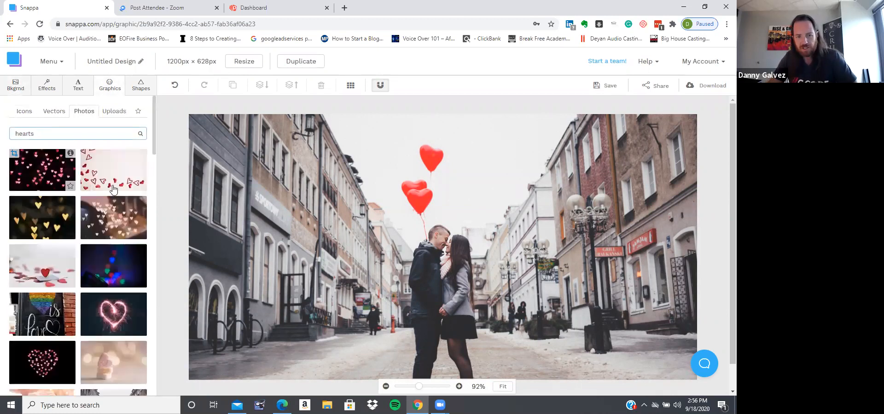
scroll(114, 189, "down", 4)
scroll(114, 190, "down", 1)
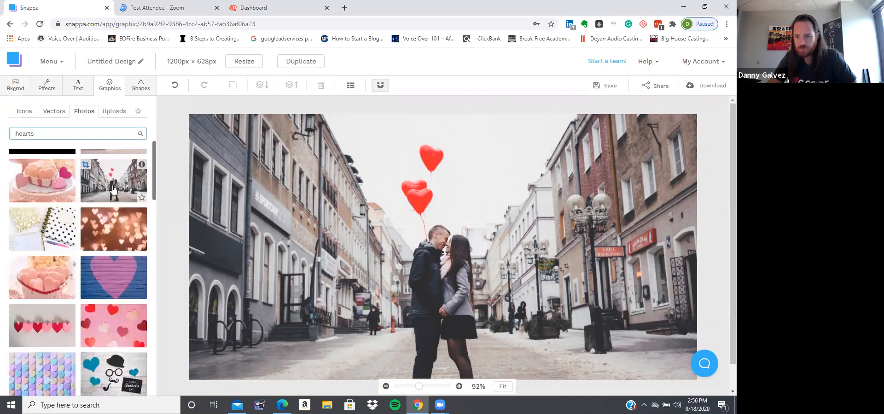
left_click(113, 190)
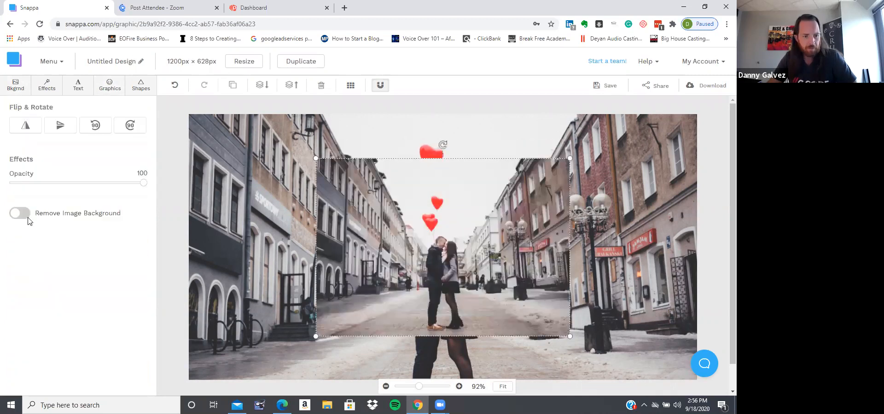
- Remove the image background of the added couple photo and move the cutout to the left of the couple in the background
left_click(20, 214)
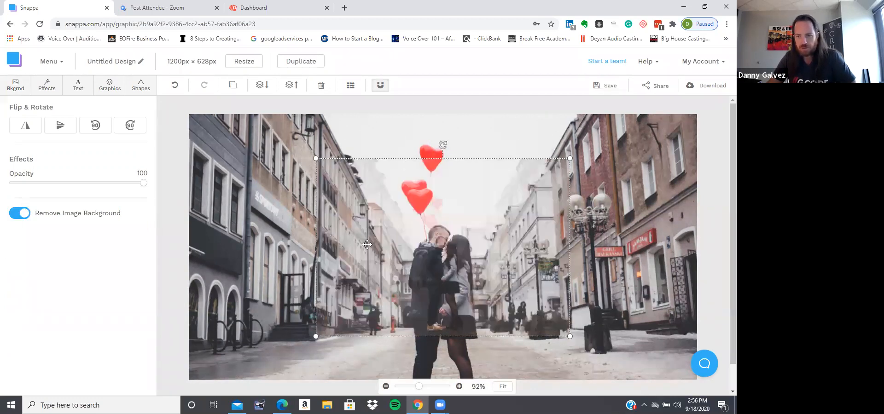
left_click_drag(415, 202, 334, 219)
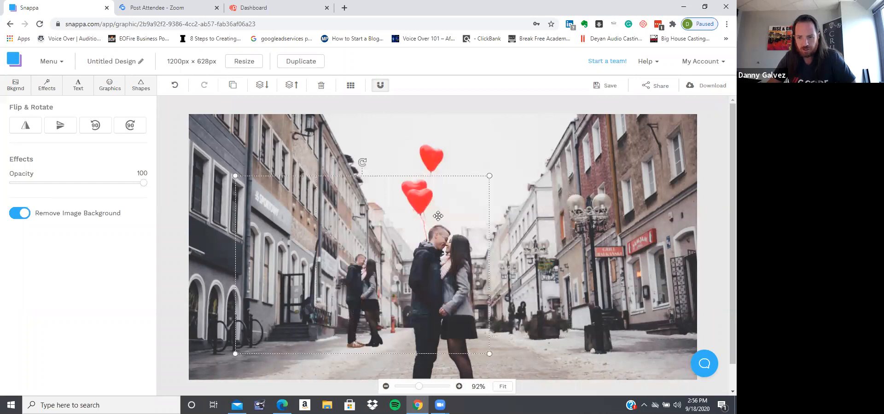
left_click_drag(455, 222, 439, 216)
key("ctrl+z")
key("ctrl+z")
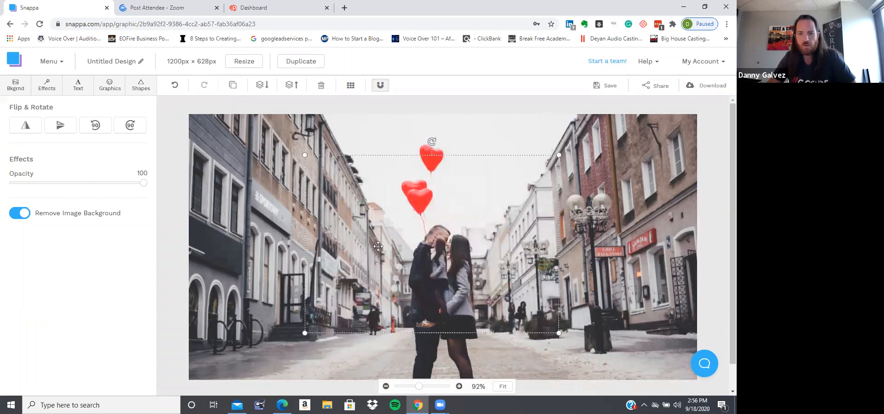
left_click_drag(378, 246, 318, 278)
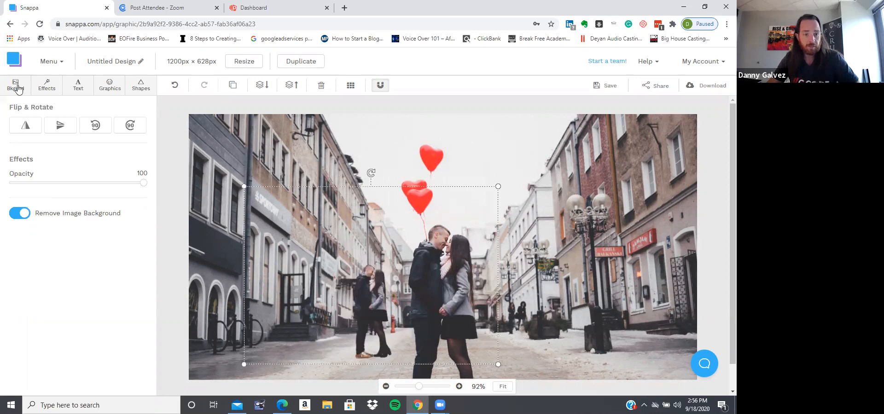
- Replace the canvas background with the photo of paper hearts scattered on red
left_click(103, 223)
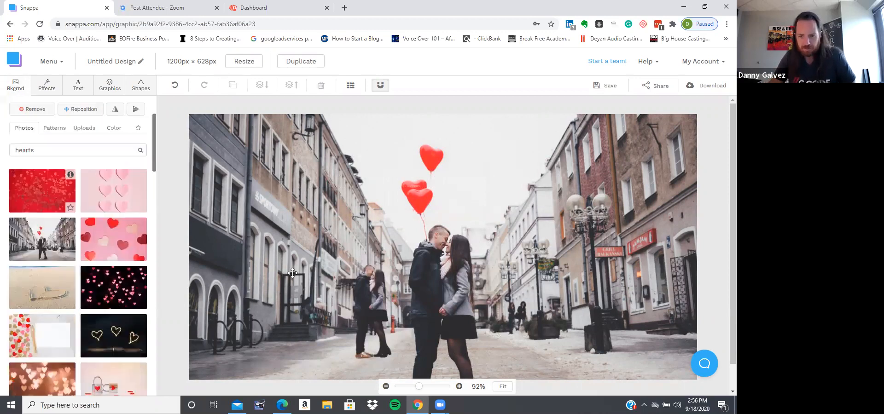
left_click(64, 198)
- Enlarge the couple cutout to nearly the canvas height and position it slightly left of the canvas centre
left_click(366, 290)
left_click_drag(255, 189, 197, 148)
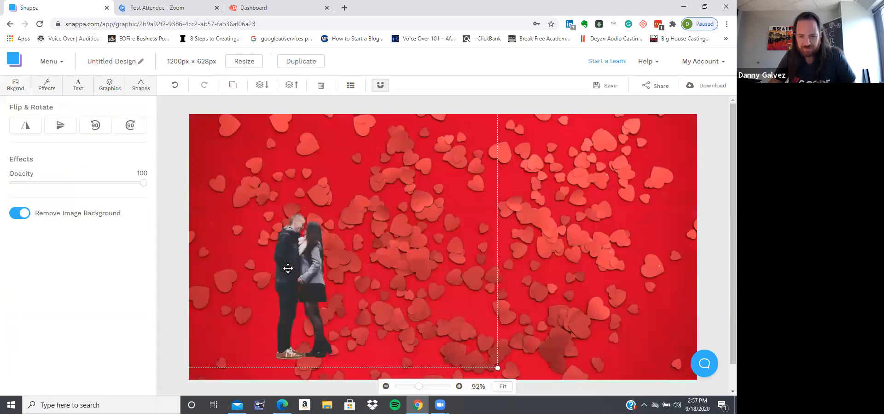
left_click_drag(533, 103, 614, 76)
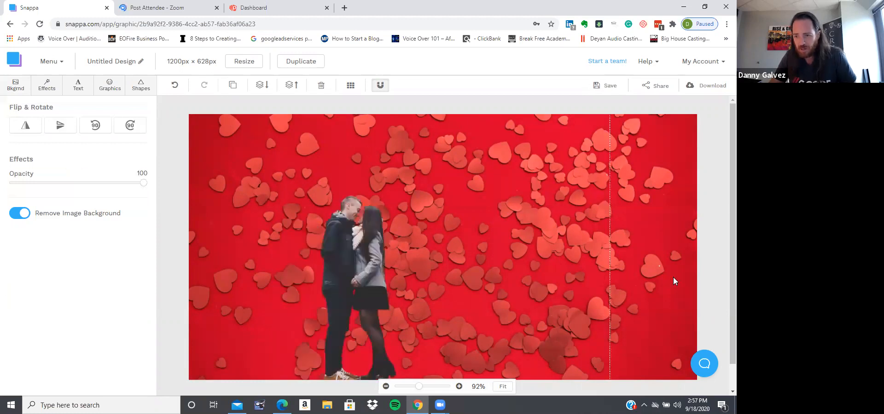
left_click(639, 245)
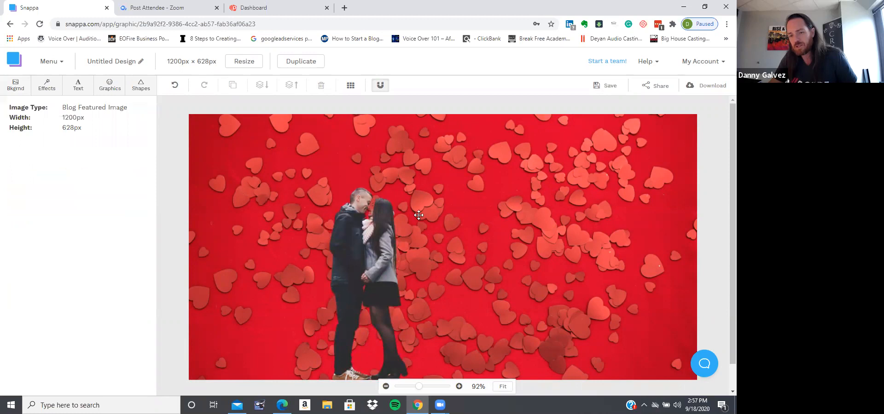
left_click_drag(418, 215, 465, 210)
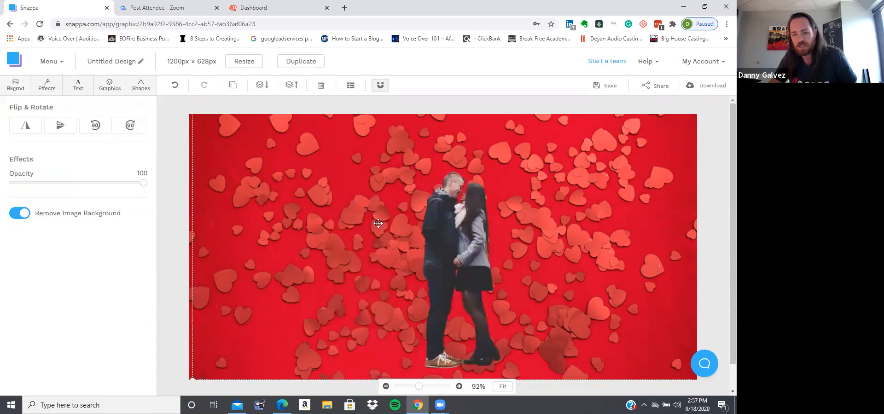
left_click_drag(393, 213, 394, 220)
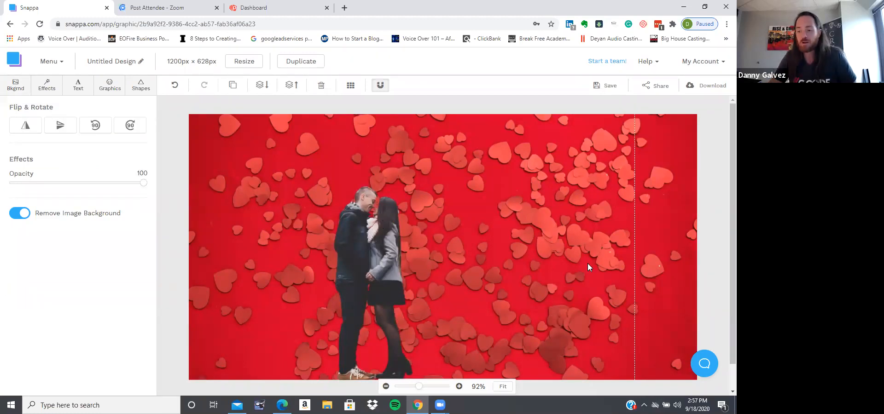
- Open the uploaded images in the graphics library and browse the logos and portraits
left_click(109, 84)
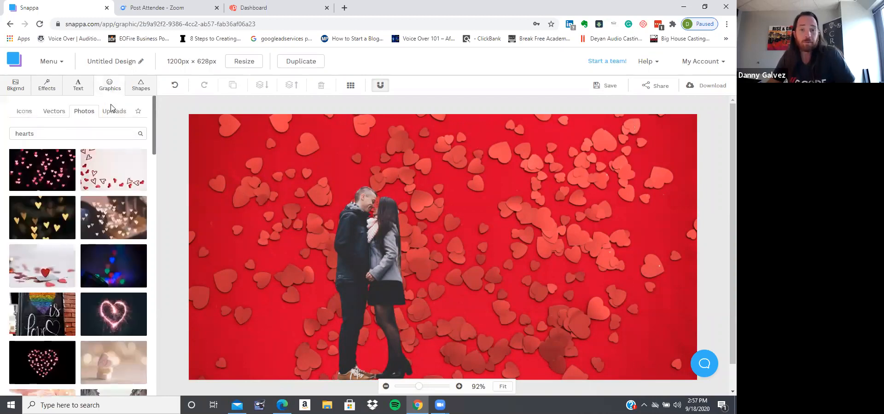
left_click(114, 112)
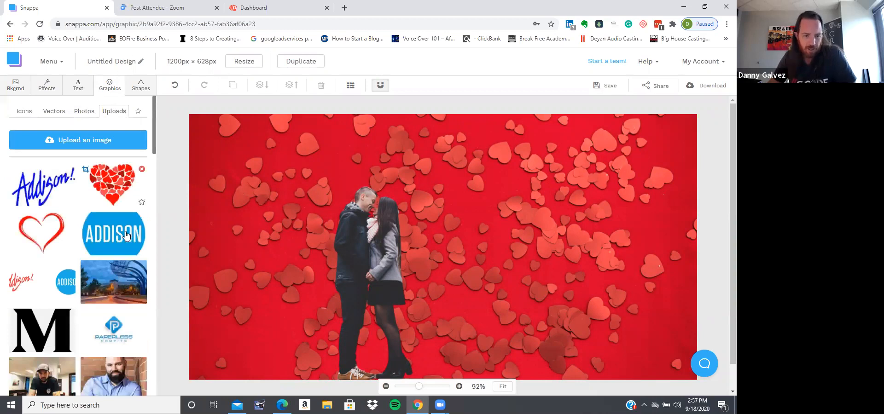
scroll(127, 236, "down", 3)
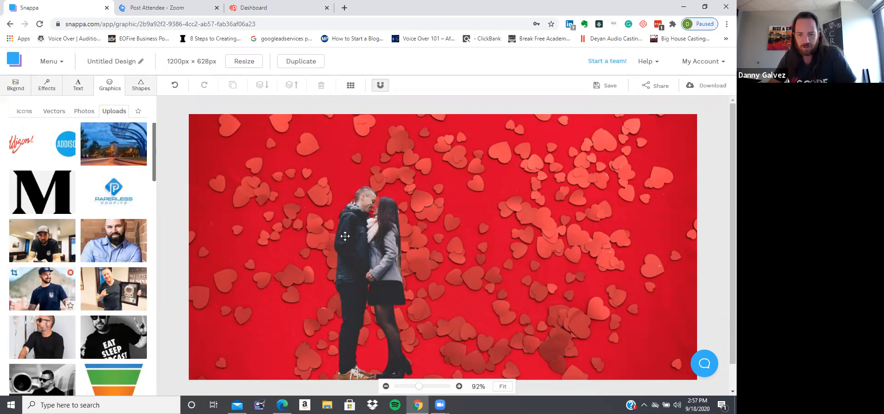
- Add the uploaded portrait of the man in a cap, remove its background, and place it small in the canvas's lower-left corner
left_click_drag(344, 236, 345, 236)
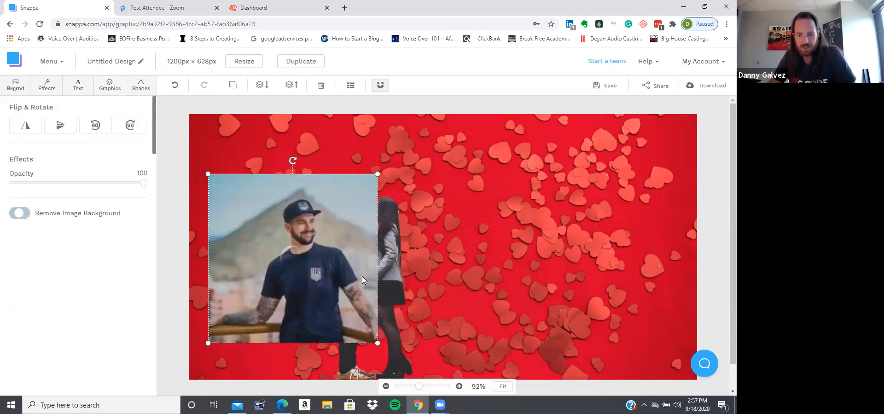
left_click_drag(347, 278, 272, 319)
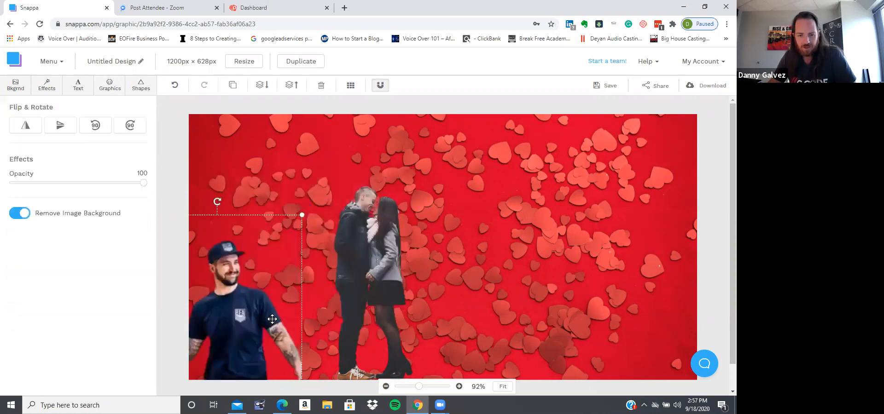
left_click_drag(302, 215, 275, 235)
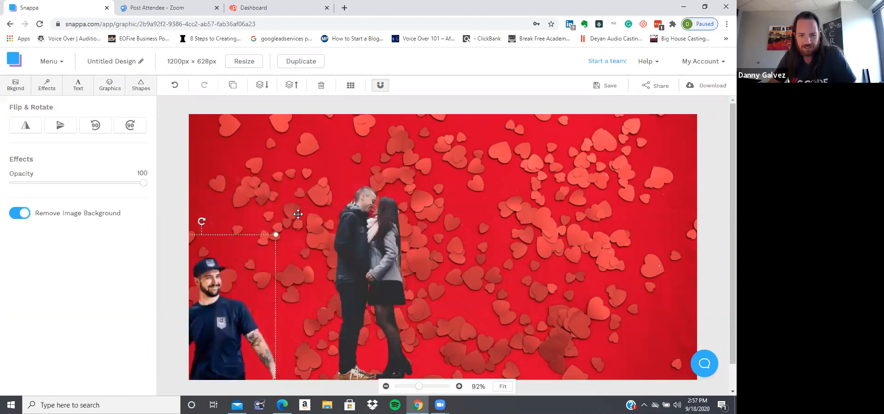
left_click_drag(209, 315, 191, 332)
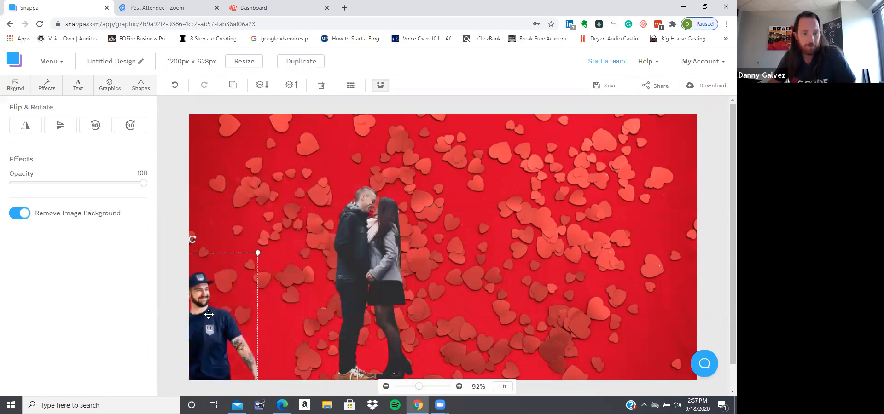
- Add the uploaded black-and-white portrait with sunglasses and place it as a background-free cutout at the canvas's right edge
left_click(111, 85)
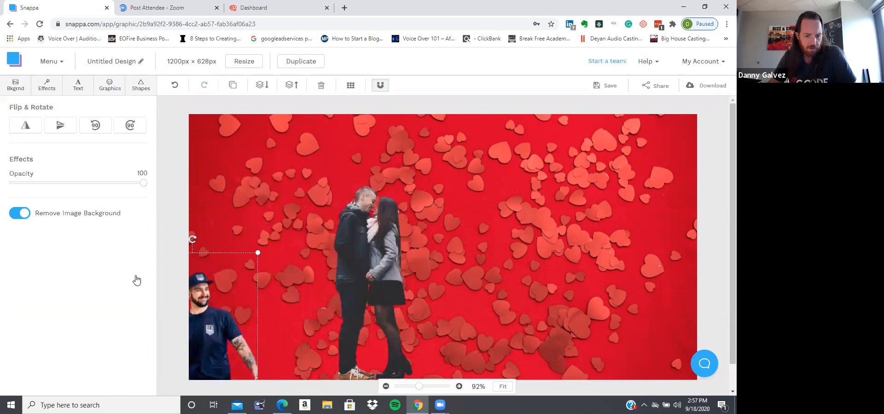
scroll(135, 271, "down", 6)
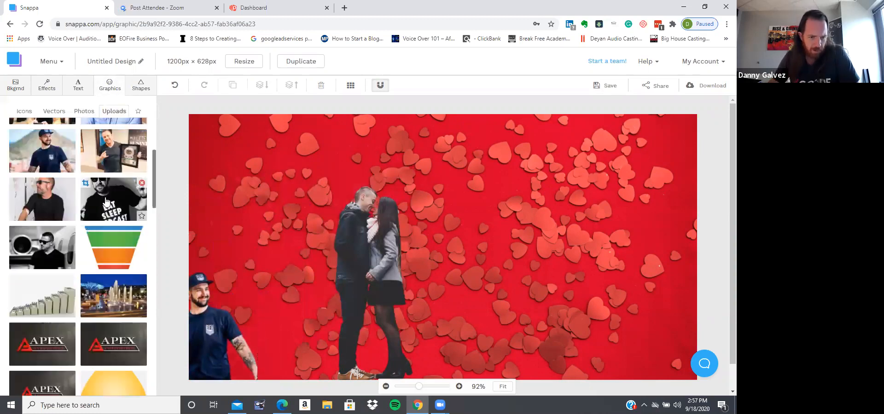
scroll(41, 149, "down", 2)
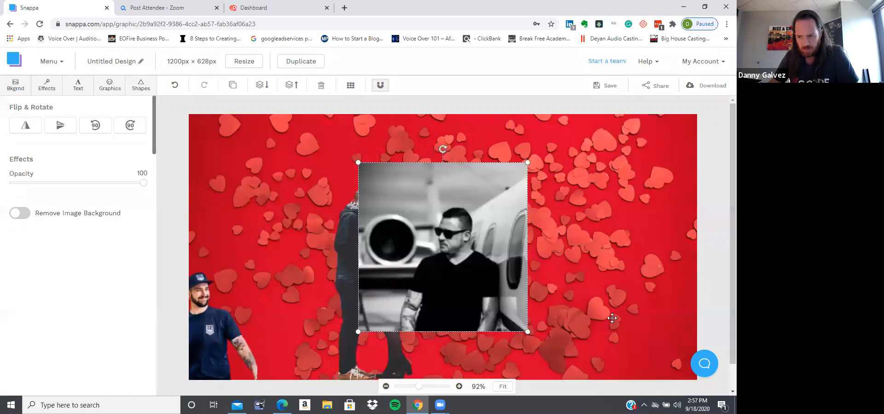
left_click_drag(378, 229, 580, 280)
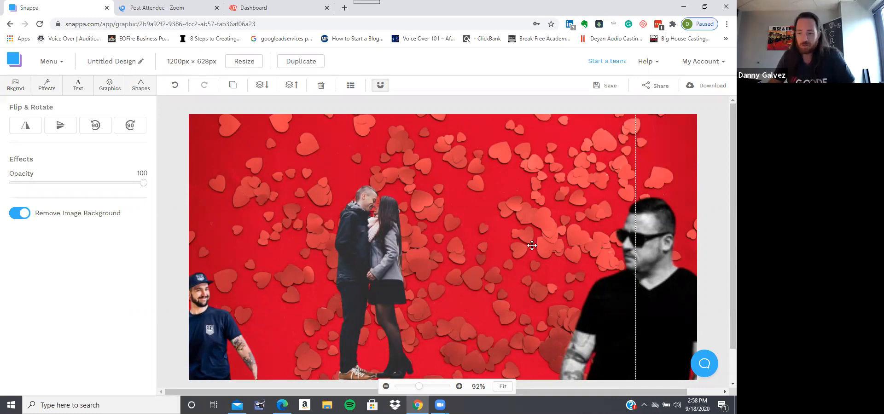
- Delete the black-and-white sunglasses cutout from the canvas
left_click_drag(575, 283, 485, 286)
key("Delete")
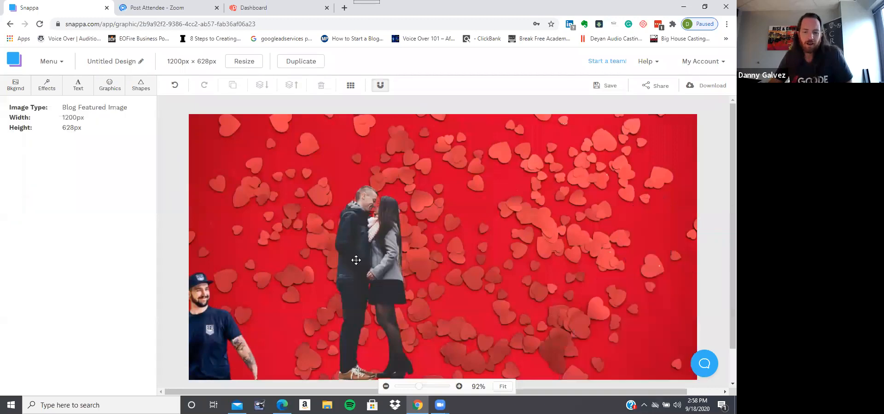
left_click(224, 294)
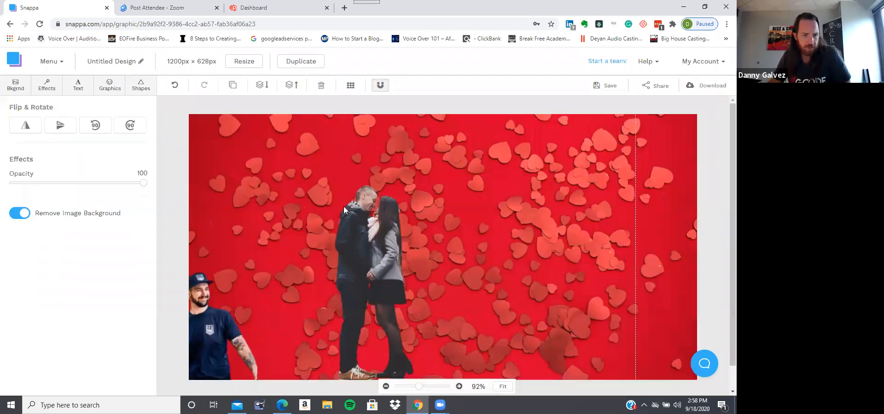
- Apply a white #ffffff color overlay at strength 55 to the paper-hearts background
left_click(46, 87)
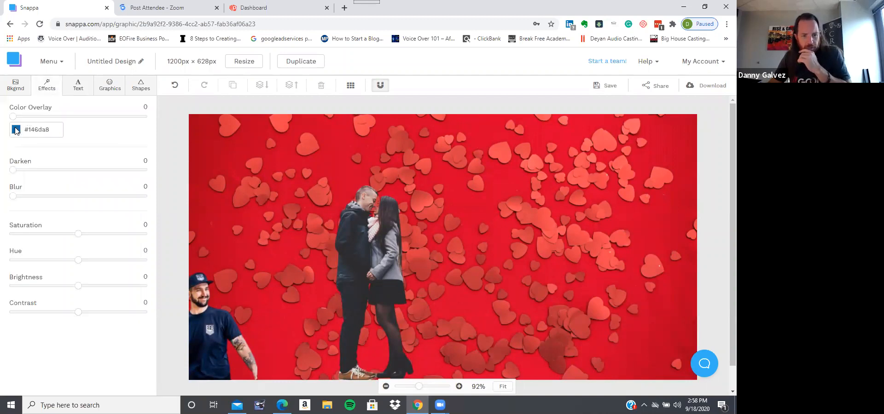
left_click(16, 129)
left_click(27, 176)
left_click_drag(14, 118, 84, 122)
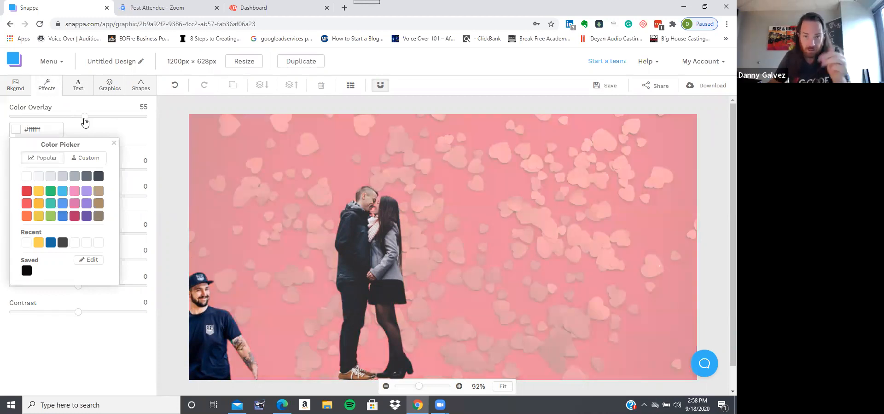
left_click(89, 161)
left_click_drag(98, 202, 97, 220)
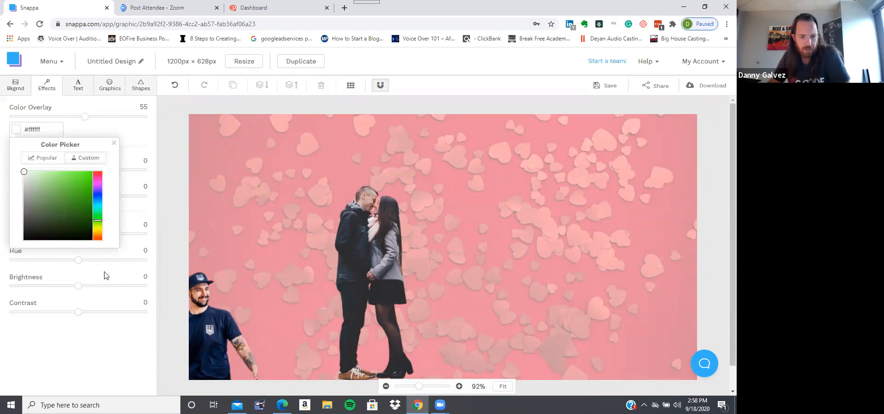
- Set the background's hue to 35 and its darken effect to 63
left_click(101, 260)
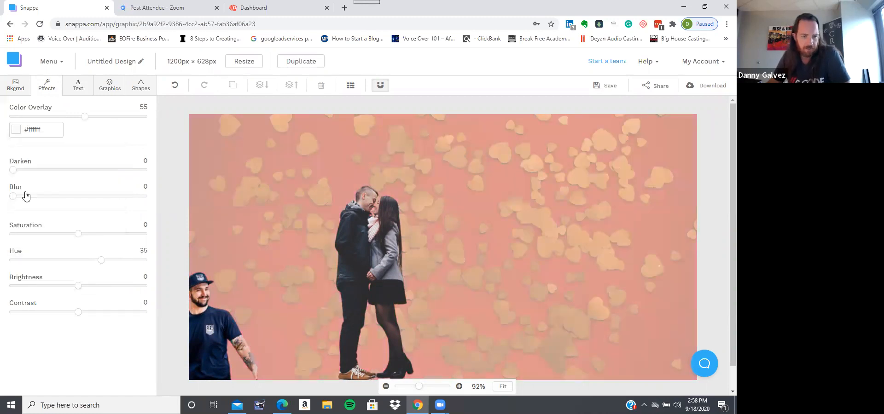
left_click_drag(23, 171, 97, 173)
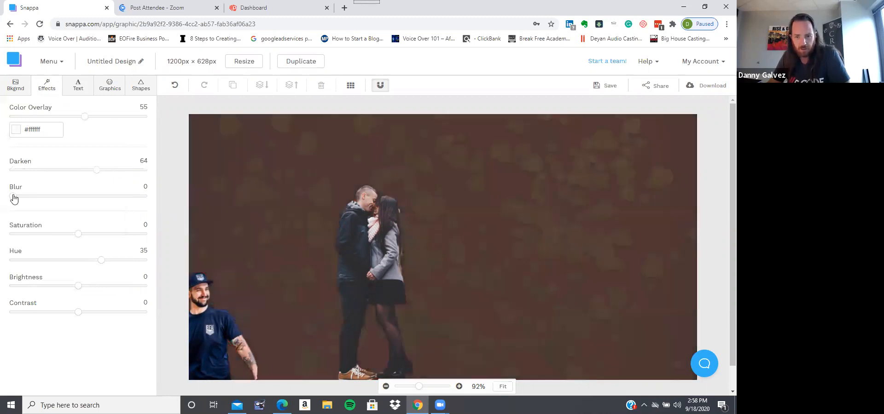
mouse_move(14, 199)
left_mouse_down()
mouse_move(63, 195)
mouse_move(12, 202)
left_mouse_up()
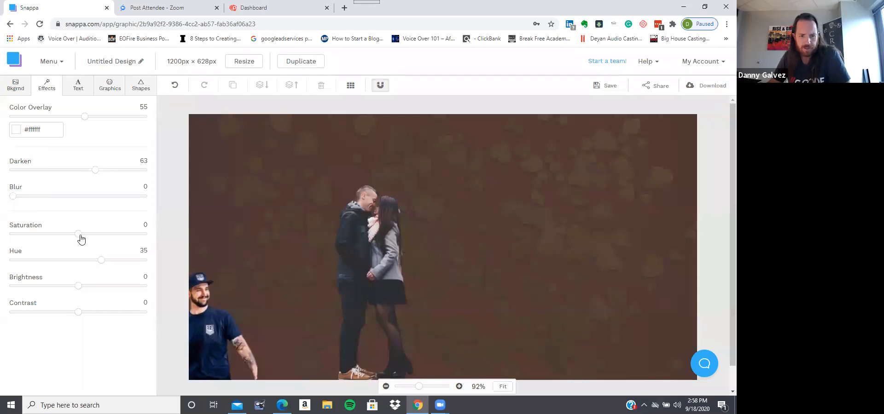
- Set the background's saturation to -31, hue to -89 and brightness to 100
left_click_drag(82, 239, 115, 238)
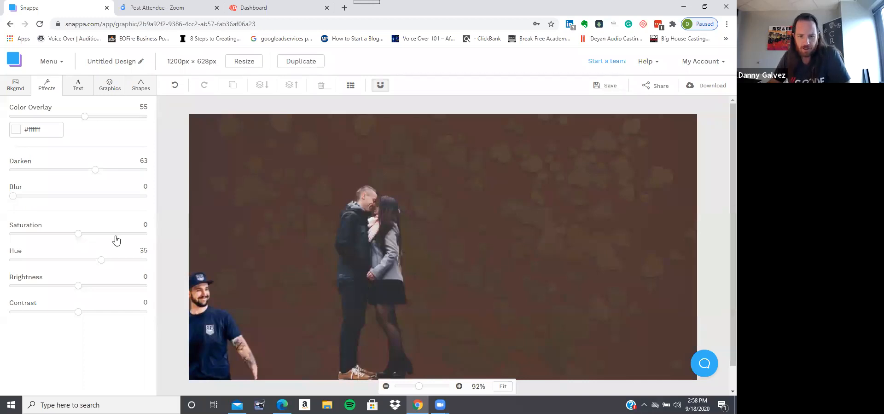
left_click(58, 234)
left_click_drag(101, 265, 16, 273)
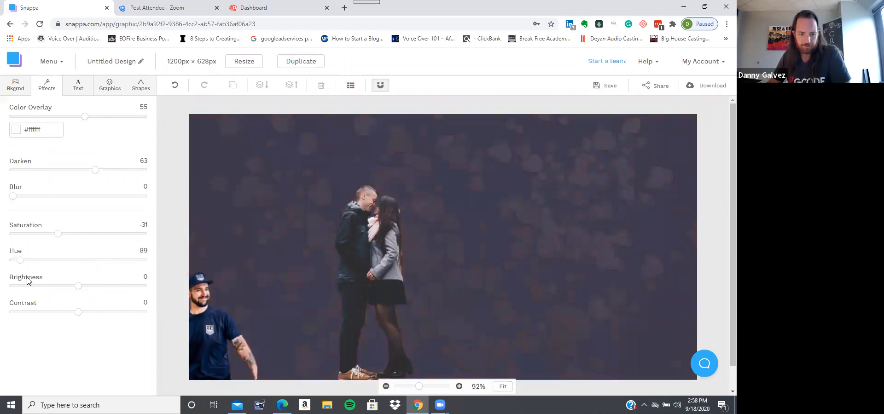
left_click_drag(51, 286, 196, 293)
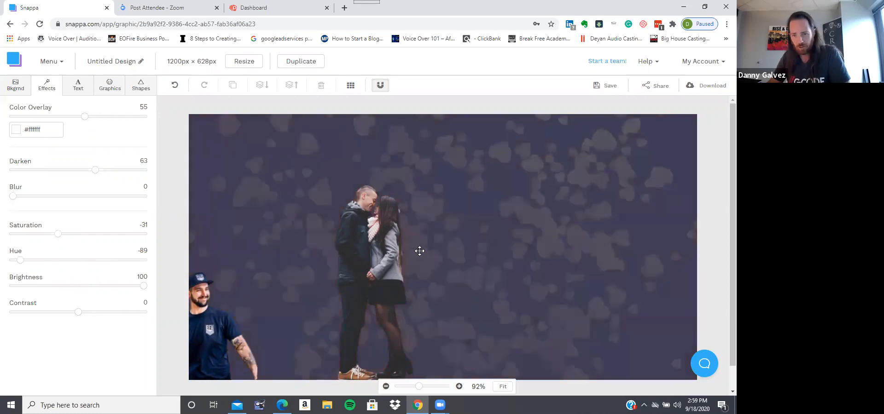
- Delete the cutout of the man in the cap from the lower-left corner
left_click(226, 323)
left_click_drag(226, 324, 229, 327)
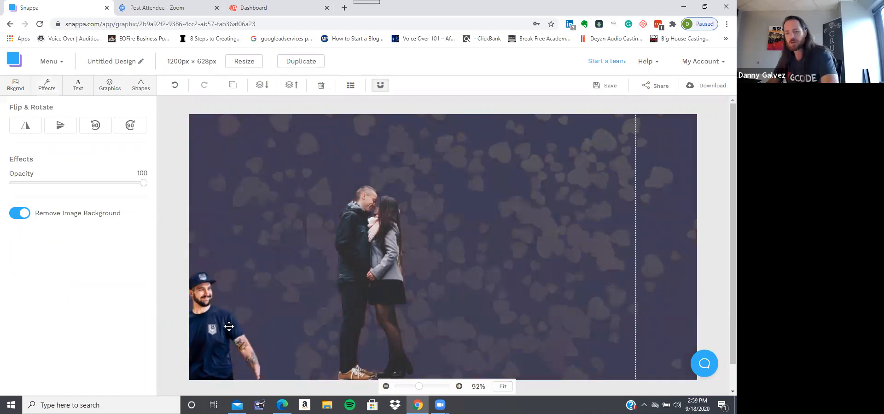
key("Delete")
- Add a heading text to the canvas and color it near-white #fffcfc
left_click(78, 85)
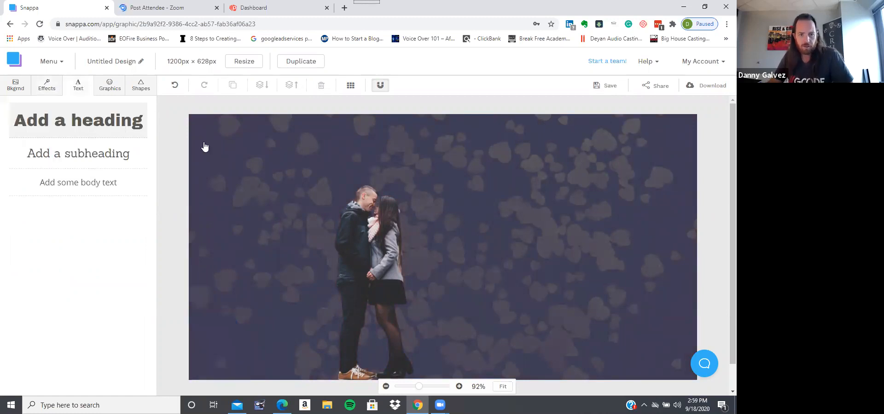
left_click(101, 123)
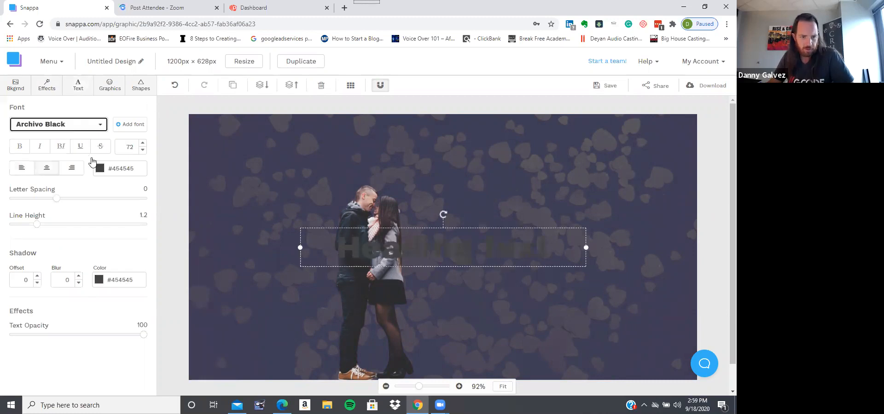
left_click(100, 124)
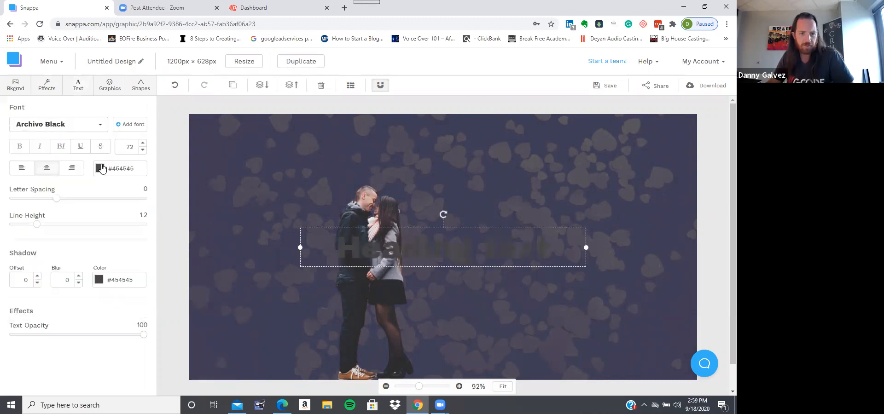
left_click(100, 168)
left_click(107, 211)
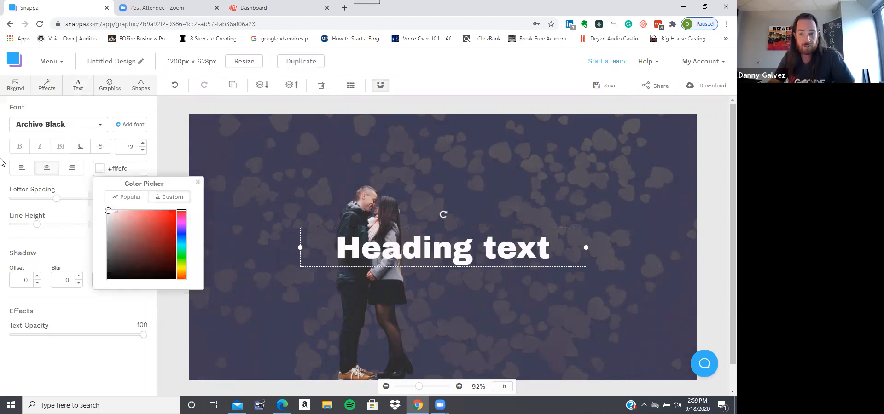
- Change the heading to "love is in the air" and move it above the couple near the canvas's upper edge
left_click(545, 250)
triple_click(471, 245)
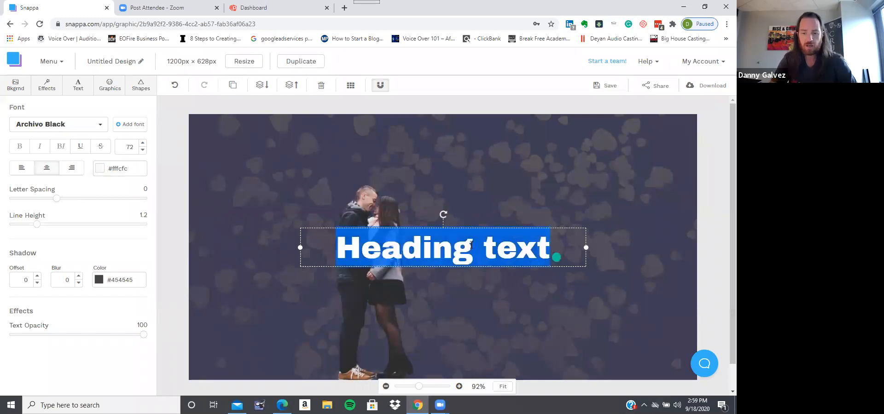
type("love ")
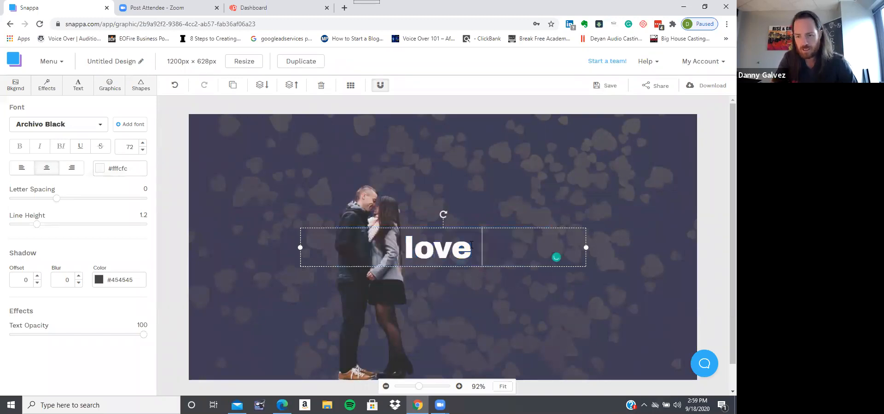
type("is in the air")
left_click(473, 221)
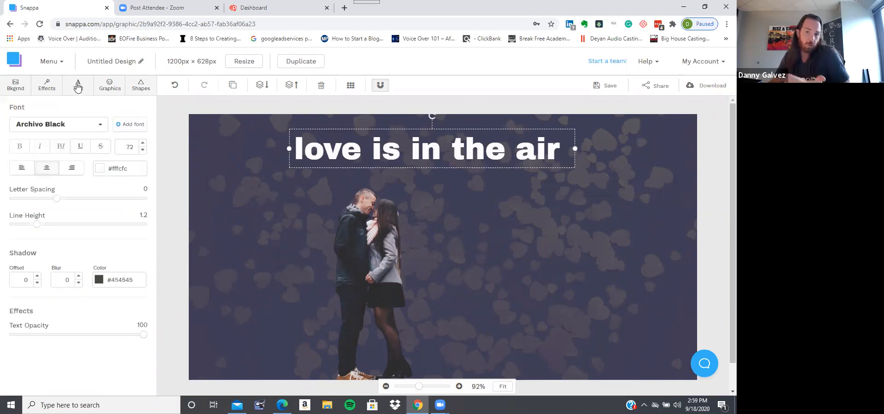
- Set the heading's font to Archivo Narrow
left_click(85, 125)
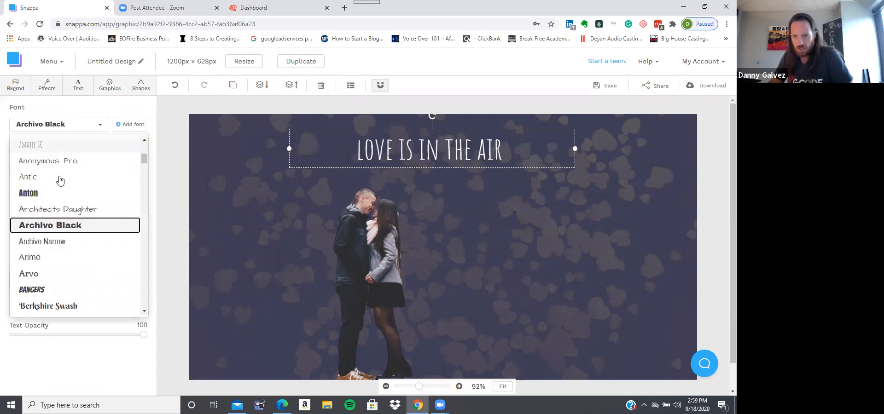
left_click(59, 246)
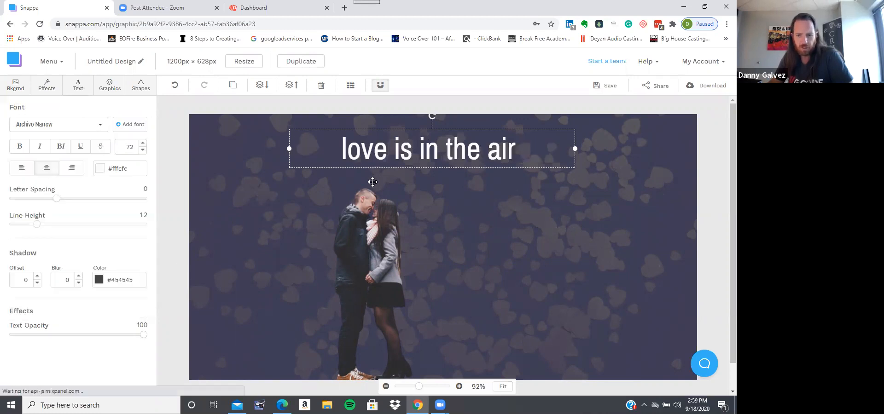
- Give the heading a near-white #fcf9f9 shadow with an offset of 7
left_click(37, 276)
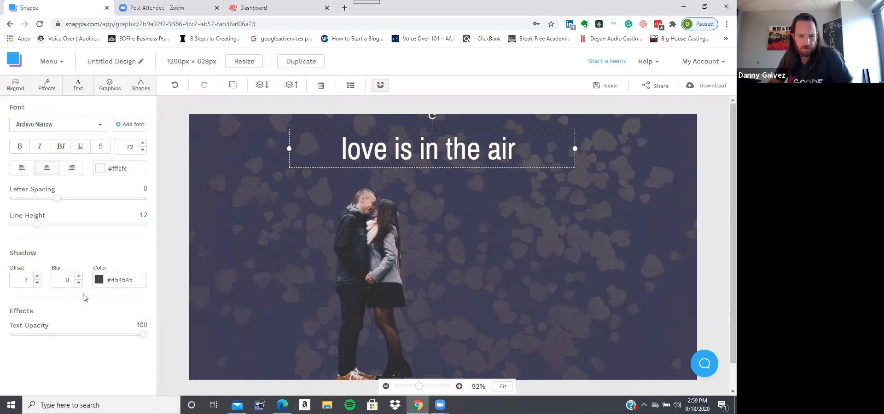
left_click(98, 280)
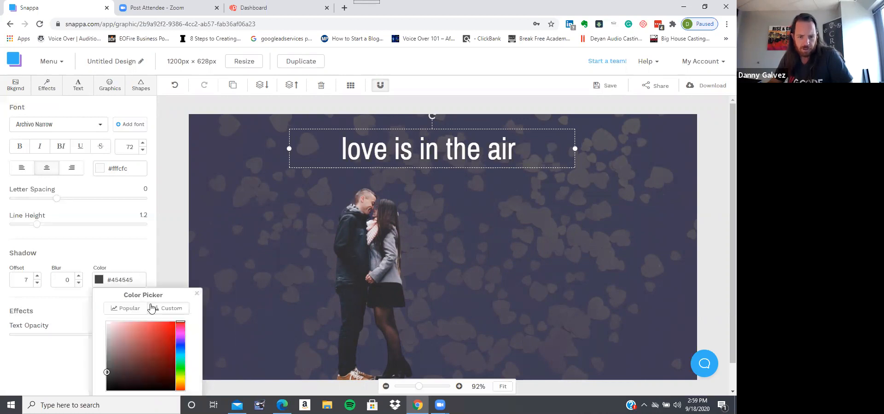
left_click(107, 323)
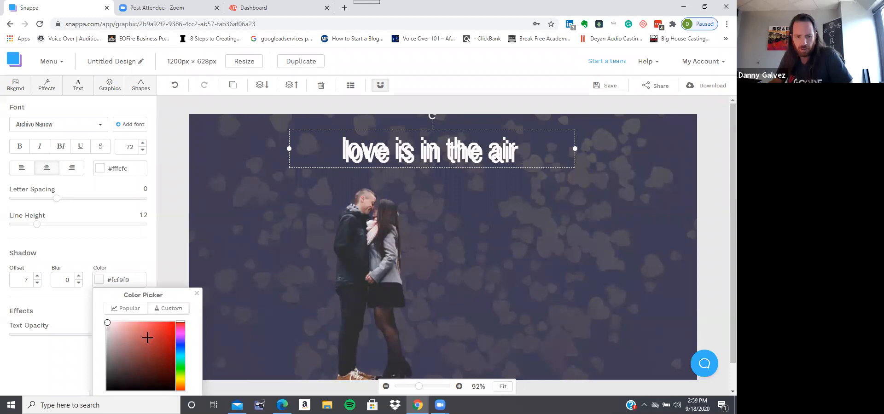
- Set the heading's shadow to offset 3, blur 6 and red color #fa0808
left_click(40, 286)
left_click(39, 286)
left_click(38, 286)
left_click(38, 285)
left_click(38, 285)
left_click(38, 286)
left_click(38, 285)
left_click(38, 285)
left_click(38, 286)
left_click(99, 281)
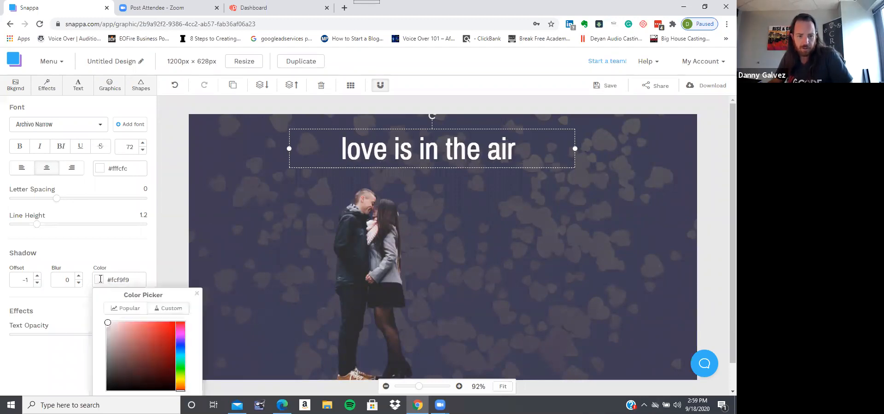
left_click(173, 322)
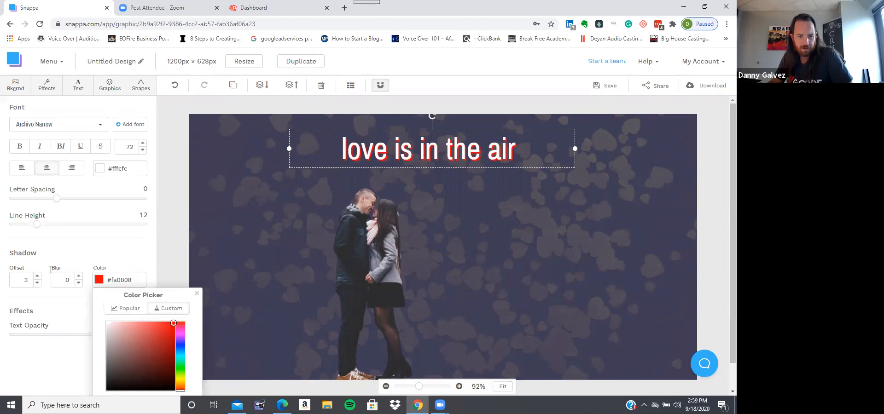
left_click(81, 277)
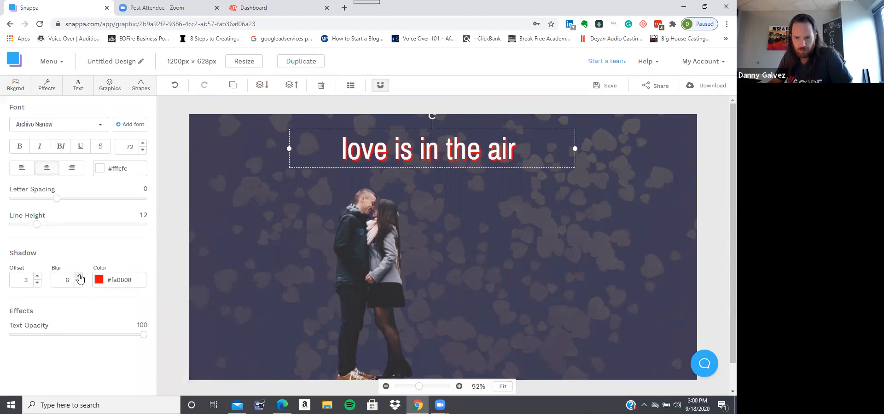
- Add a filled rectangle, stretch it across the full canvas width and move it over the heading near the upper edge
left_click(477, 245)
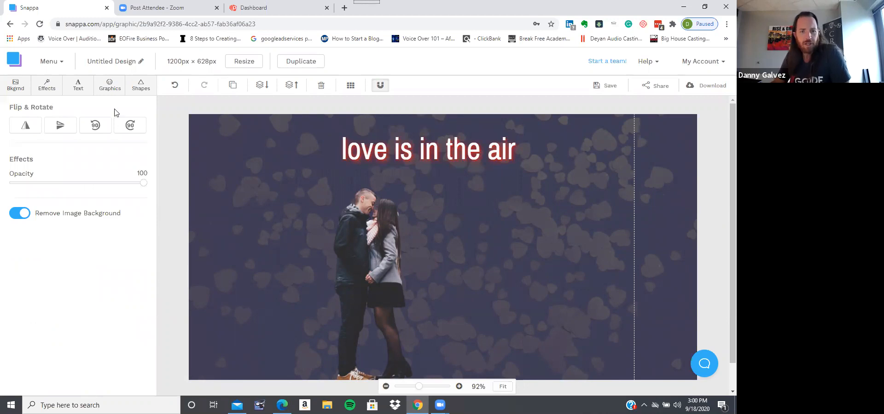
left_click(144, 85)
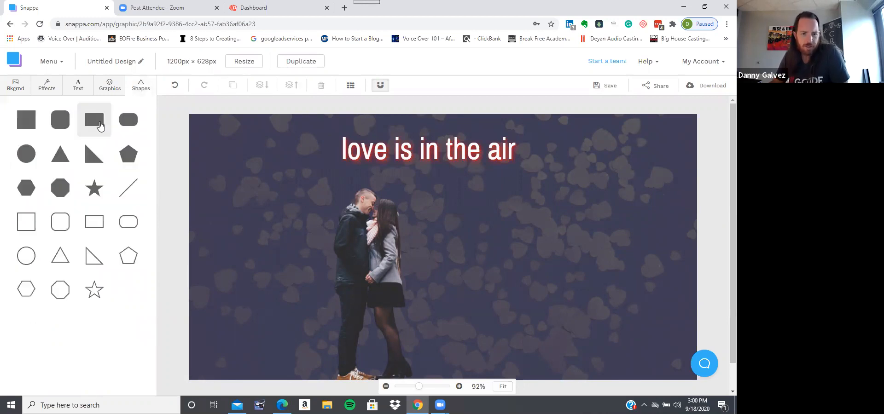
left_click(100, 124)
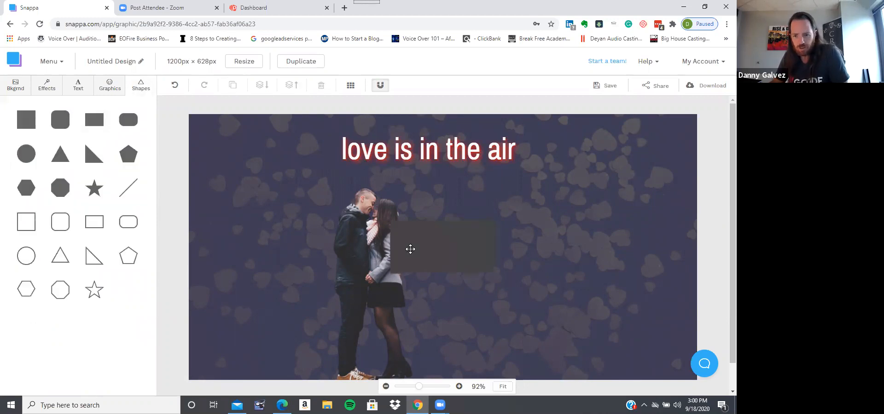
left_click_drag(389, 248, 191, 247)
left_click_drag(498, 247, 696, 246)
left_click_drag(533, 242, 577, 143)
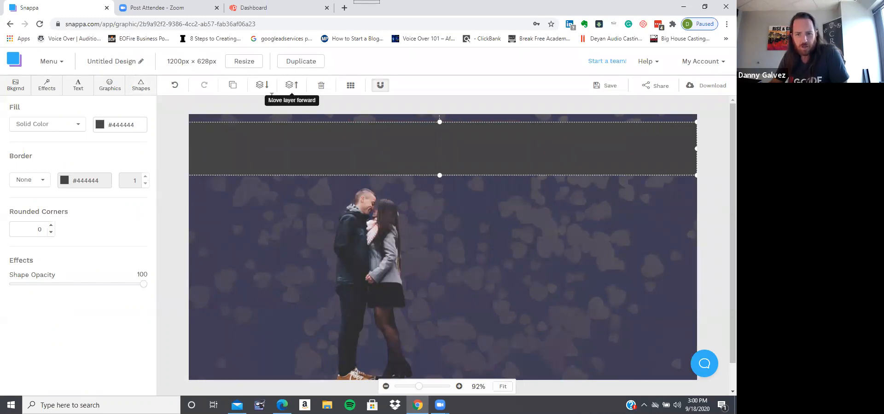
- Send the rectangle one layer back behind the heading and nudge the heading and the band slightly downward
left_click(257, 85)
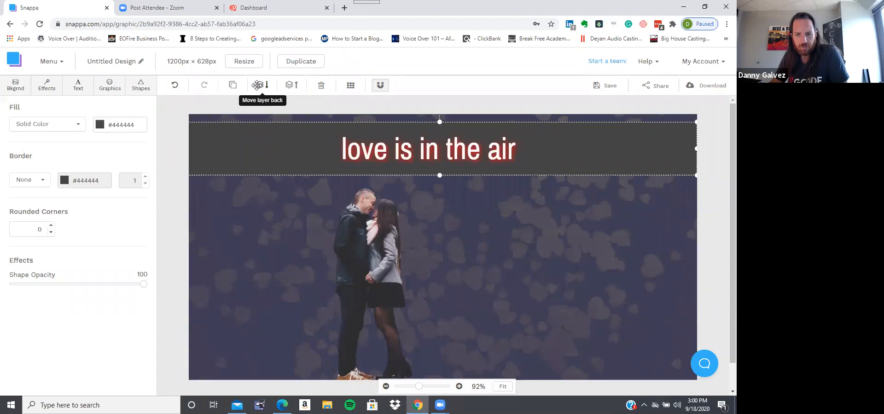
left_click(520, 153)
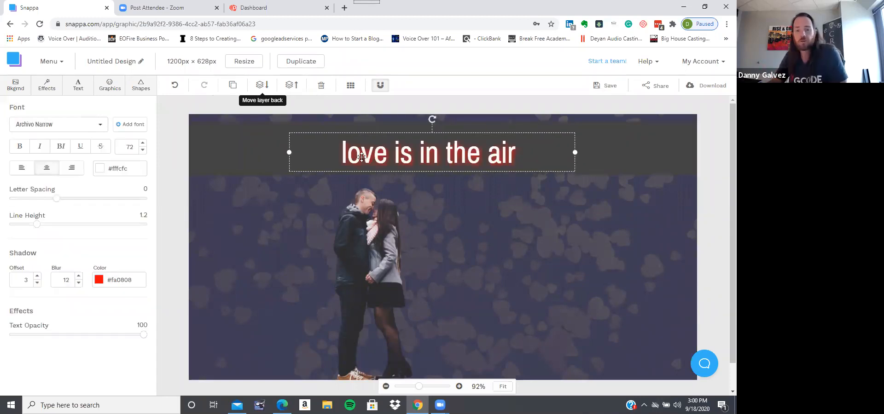
left_click(256, 151)
mouse_move(250, 148)
left_mouse_down()
mouse_move(259, 158)
mouse_move(250, 152)
left_mouse_up()
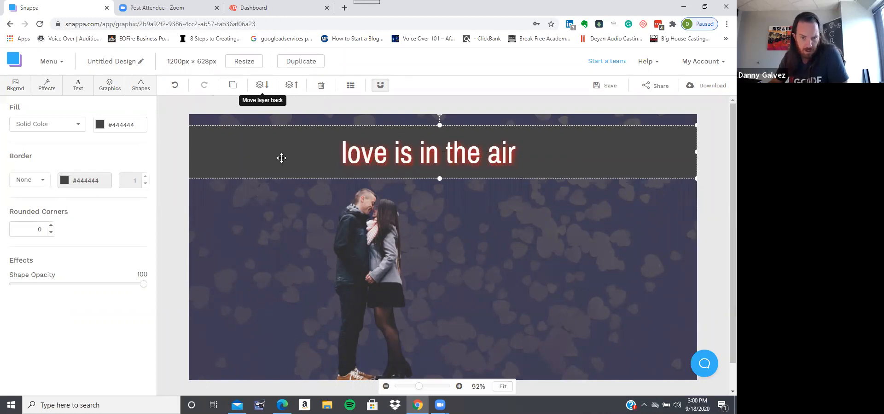
- Set the heading band's solid fill to blue #296be6
left_click(100, 126)
left_click(182, 198)
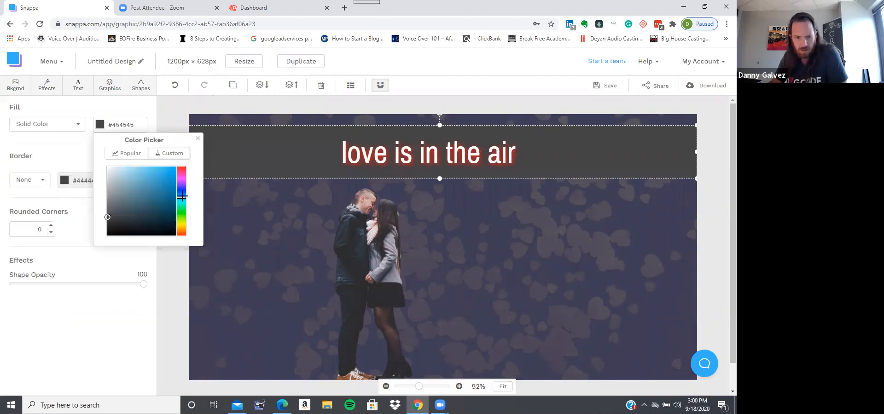
left_click(100, 125)
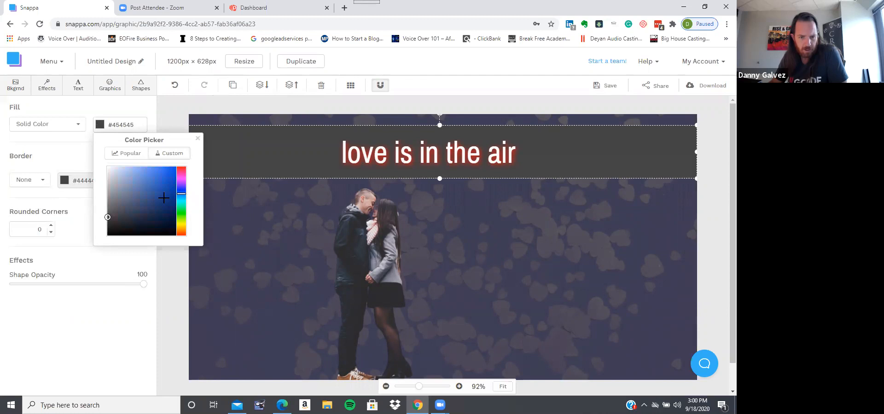
mouse_move(129, 202)
left_mouse_down()
mouse_move(167, 170)
mouse_move(160, 181)
mouse_move(177, 184)
mouse_move(159, 176)
mouse_move(155, 194)
mouse_move(134, 192)
mouse_move(145, 190)
left_mouse_up()
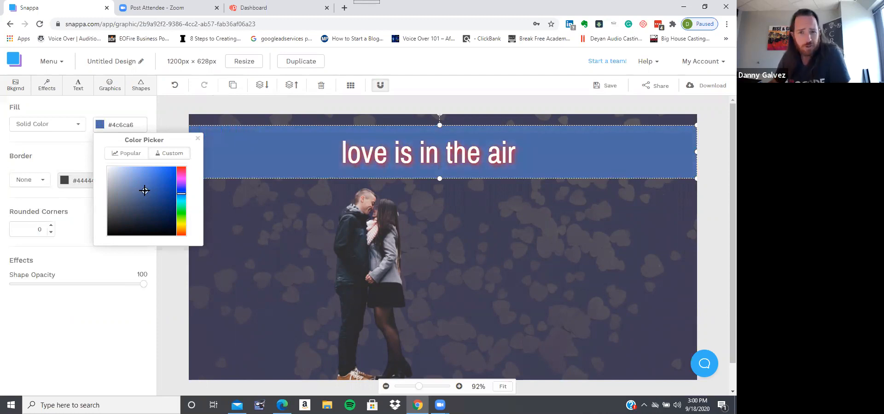
left_click_drag(145, 190, 147, 174)
left_click(161, 172)
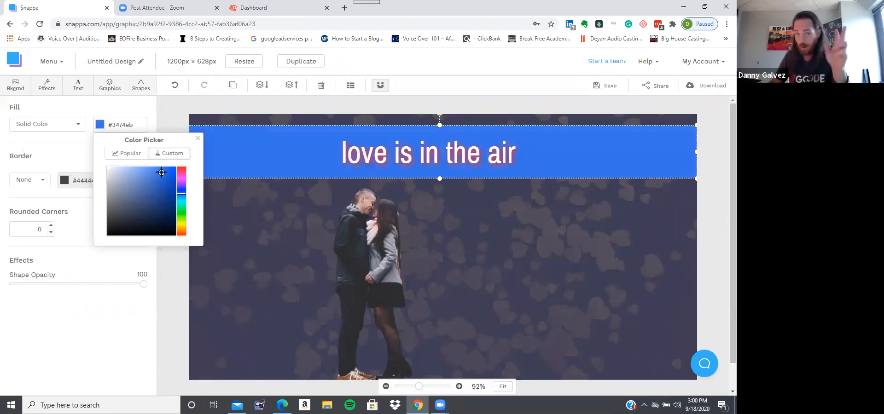
left_click(164, 174)
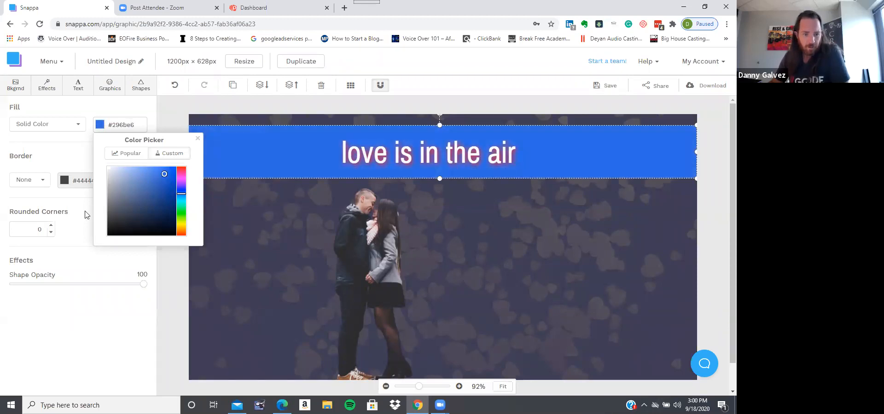
- Give the heading band a solid border in gold #b8a11b
left_click(76, 195)
left_click(64, 180)
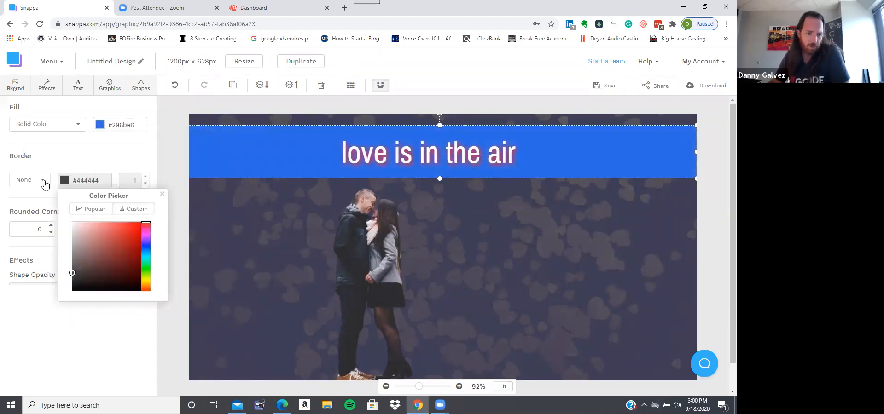
left_click(45, 183)
left_click(24, 208)
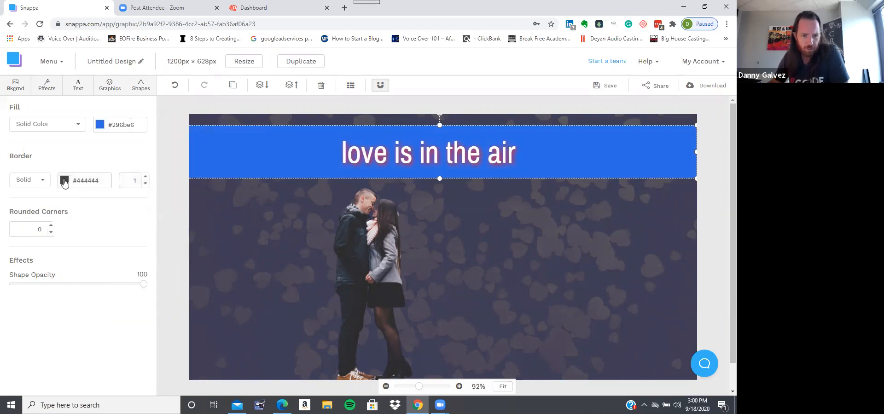
left_click(64, 182)
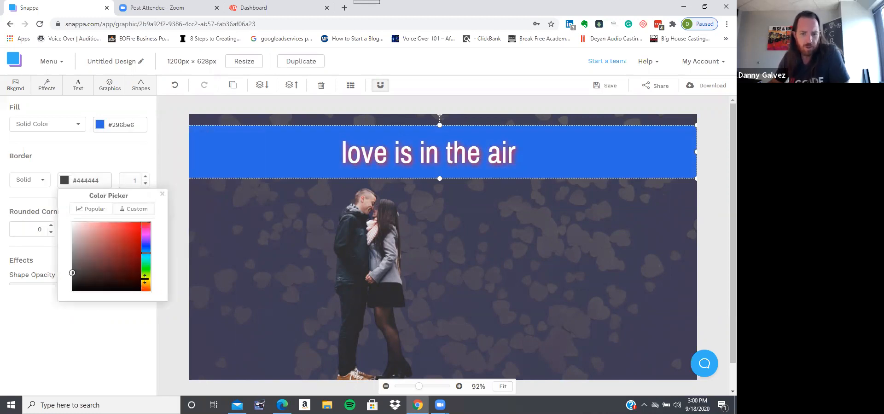
left_click(203, 255)
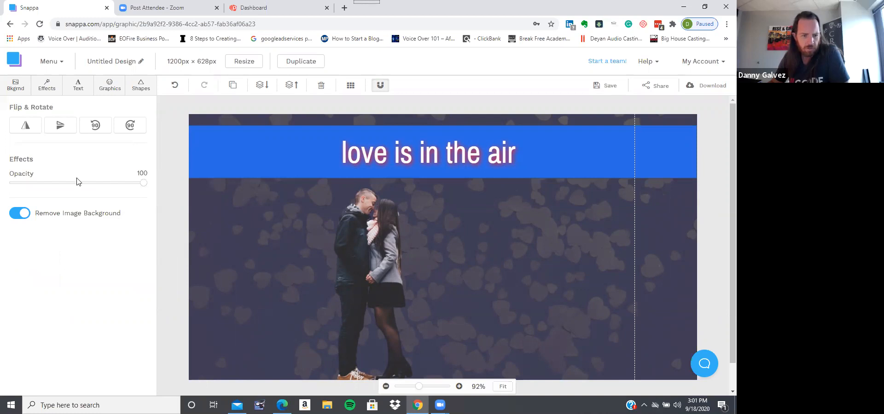
left_click(220, 141)
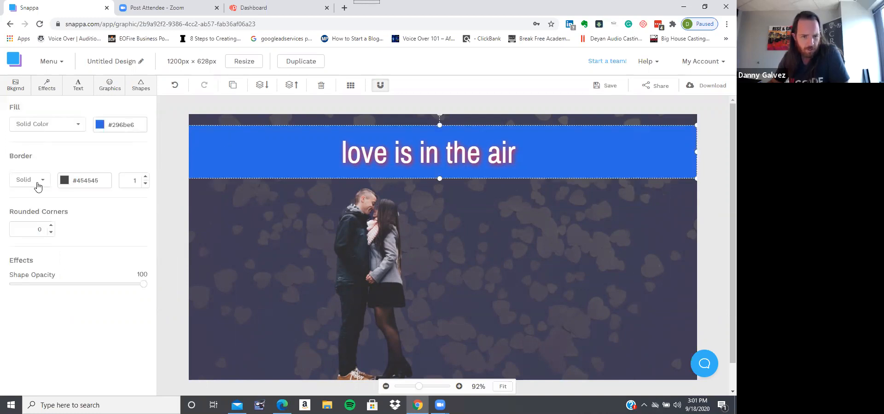
left_click(64, 181)
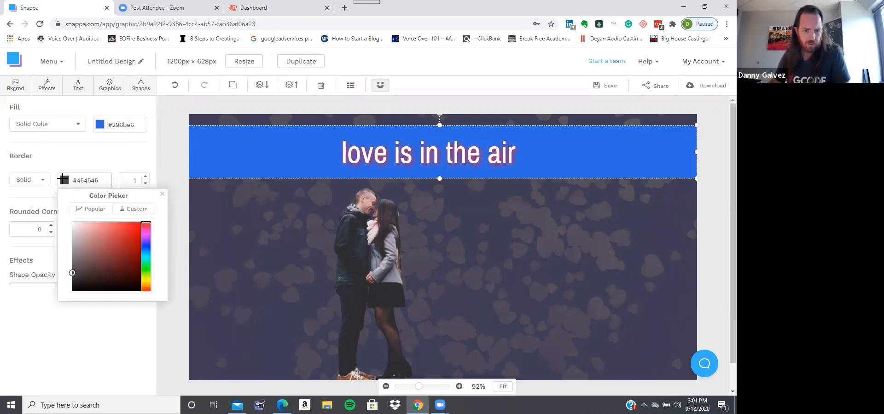
left_click(134, 252)
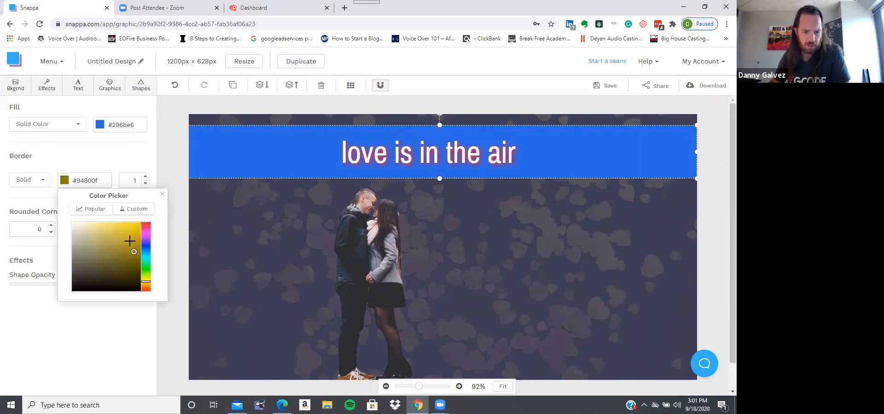
left_click(131, 242)
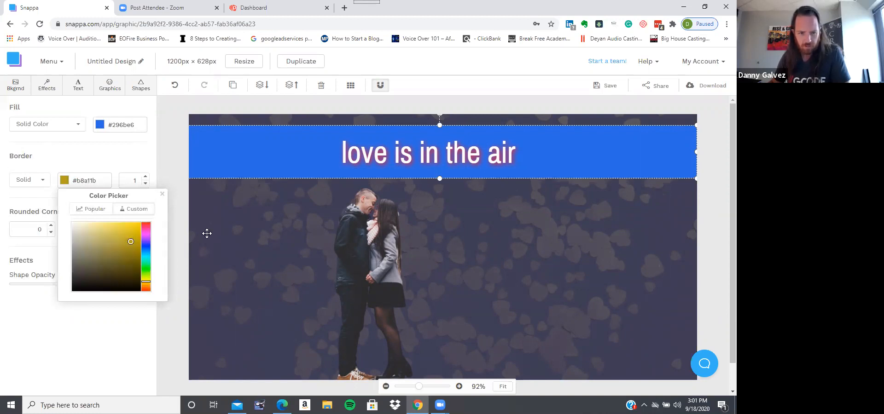
left_click(334, 206)
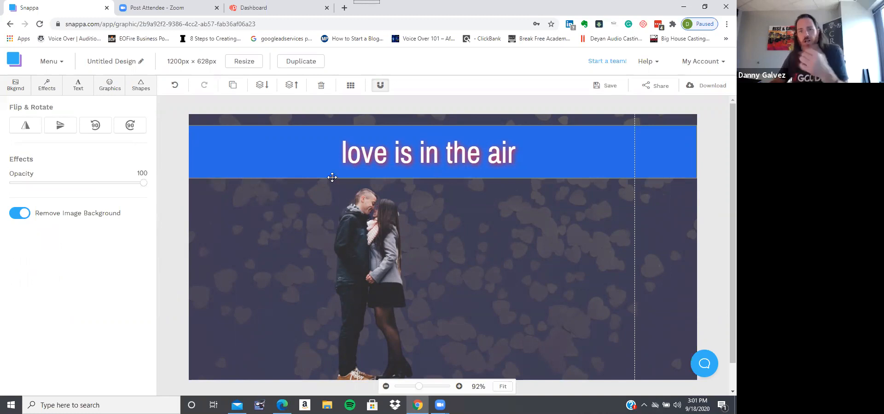
- Try adjusting the couple photo's opacity and rotating it in 90-degree increments, returning it to opacity 100 and upright
left_click_drag(144, 184, 167, 191)
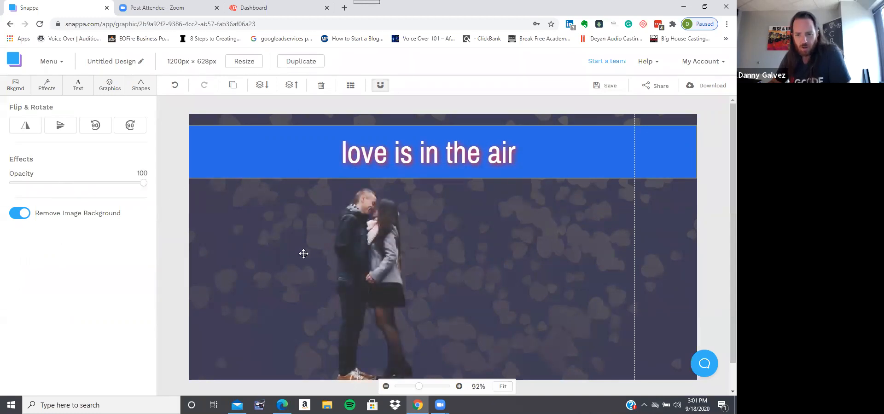
left_click_drag(141, 184, 215, 189)
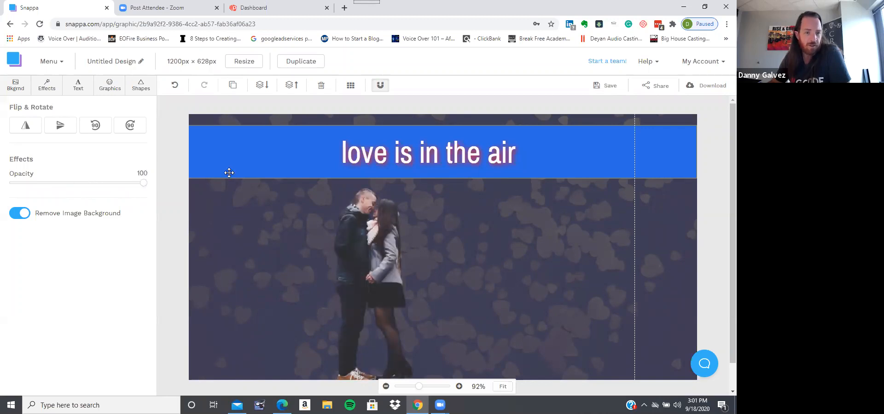
left_click(95, 127)
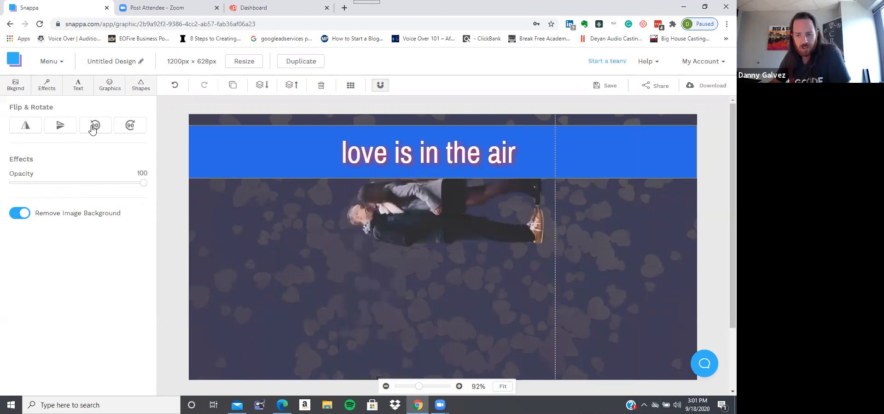
left_click(93, 129)
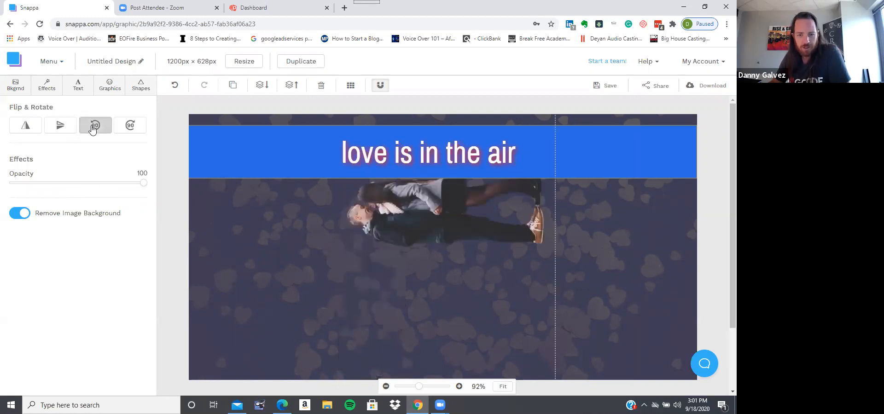
left_click(93, 129)
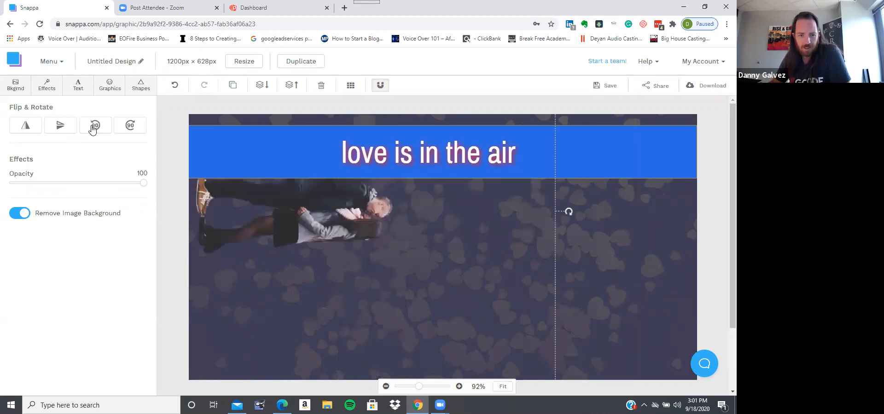
left_click(92, 129)
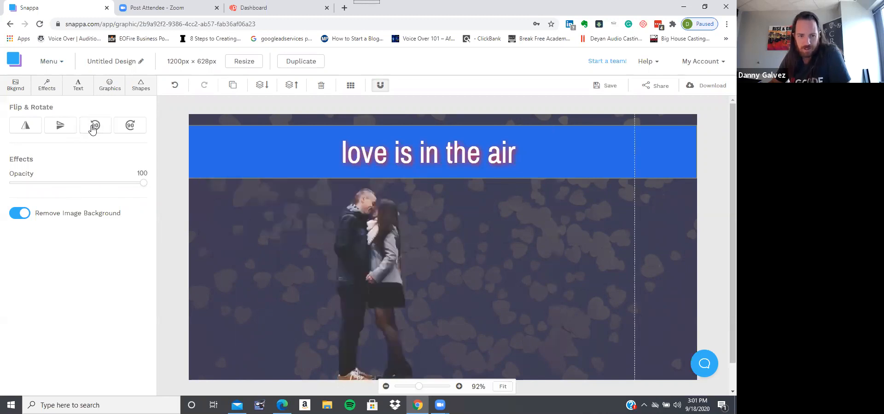
left_click(129, 129)
left_click(98, 130)
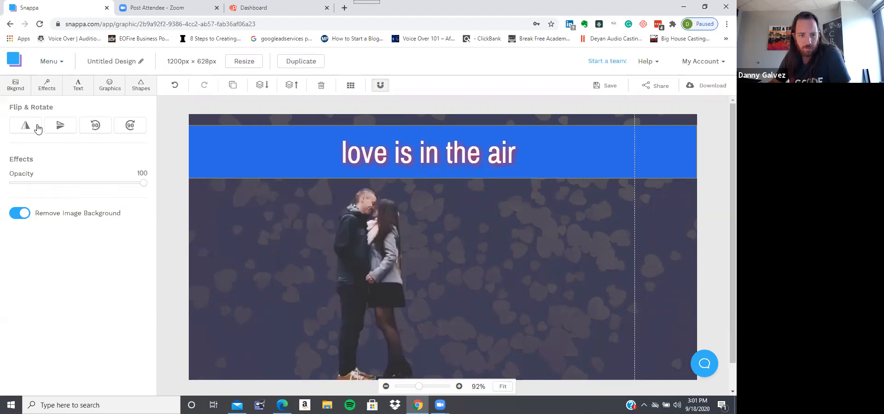
- Try vertical and horizontal flips on the couple photo and turn it back upright with two 90-degree clockwise rotations
left_click(59, 130)
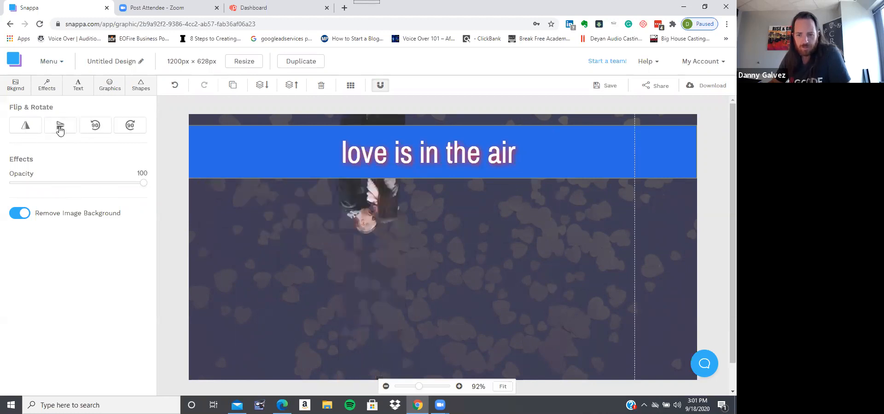
left_click(26, 126)
left_click(27, 125)
left_click(27, 125)
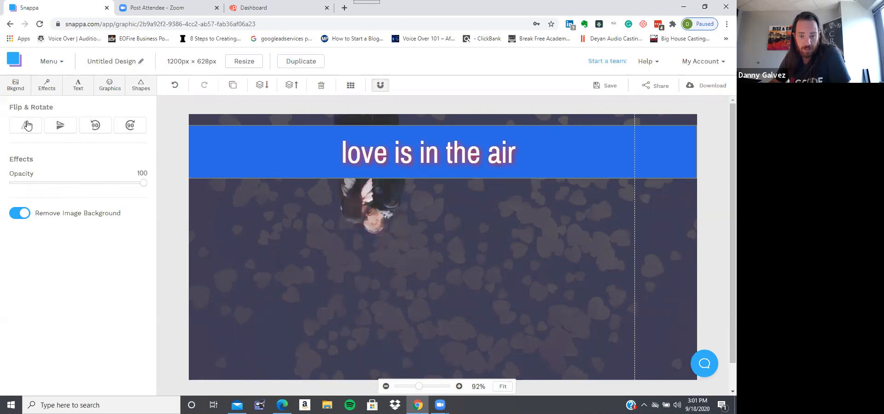
left_click(129, 127)
left_click(130, 127)
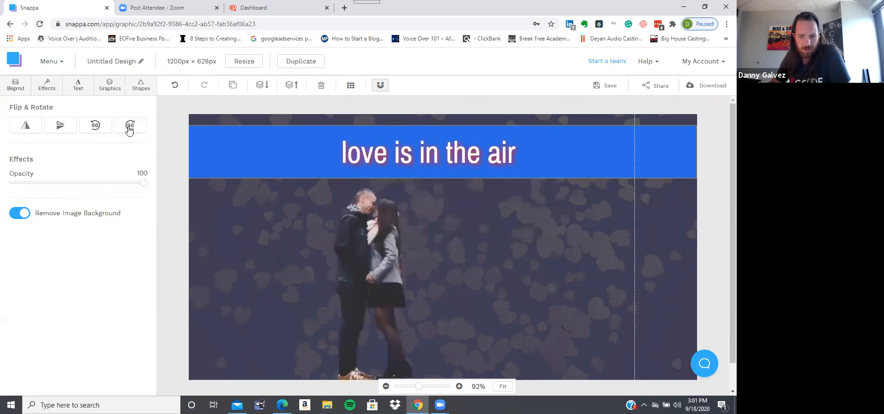
- Mirror the couple photo horizontally so the woman stands on the left, also trying further flips and a 180-degree rotation
left_click(27, 127)
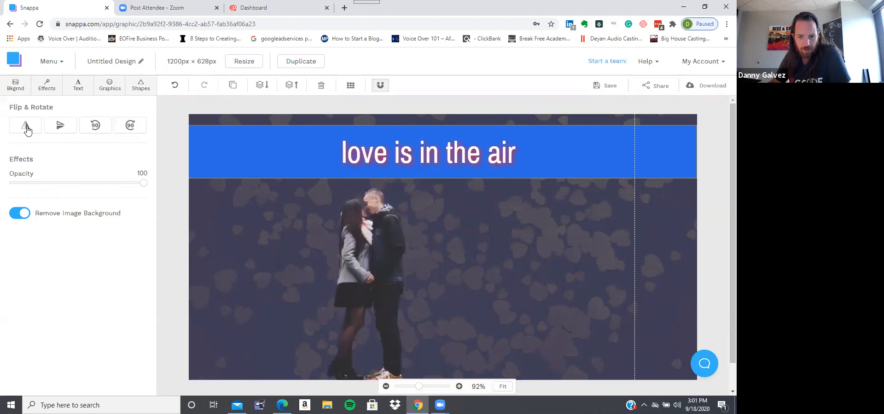
left_click(59, 129)
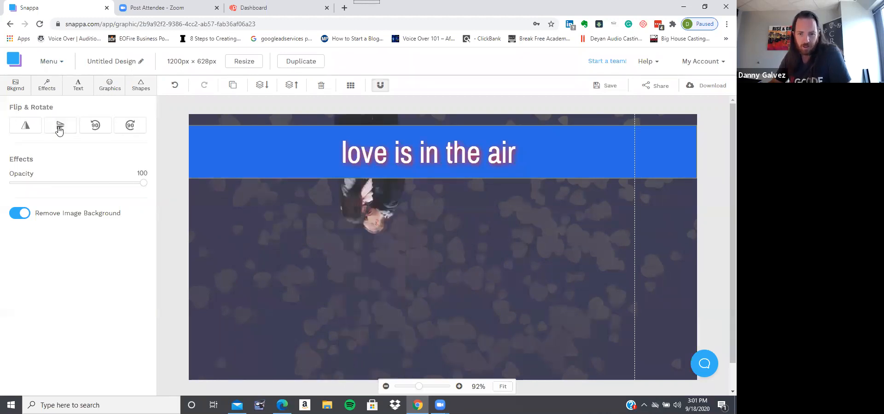
left_click(27, 130)
left_click(130, 126)
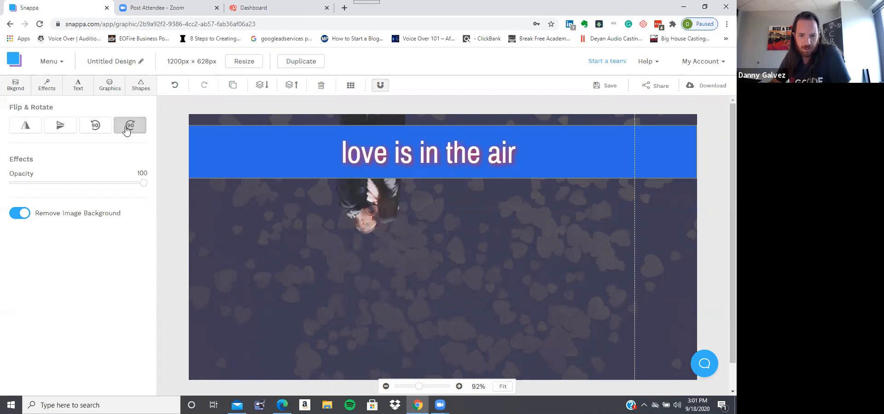
left_click(130, 127)
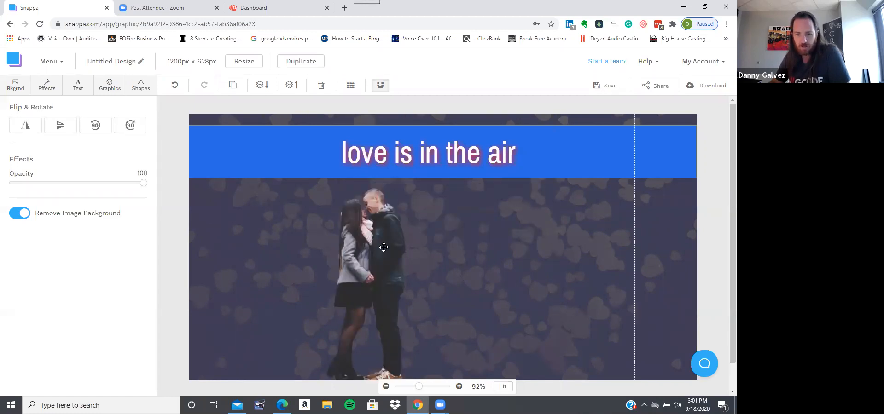
- Mirror the couple photo horizontally so the man stands on the left, then duplicate it and place the copy beside the original
left_click(25, 128)
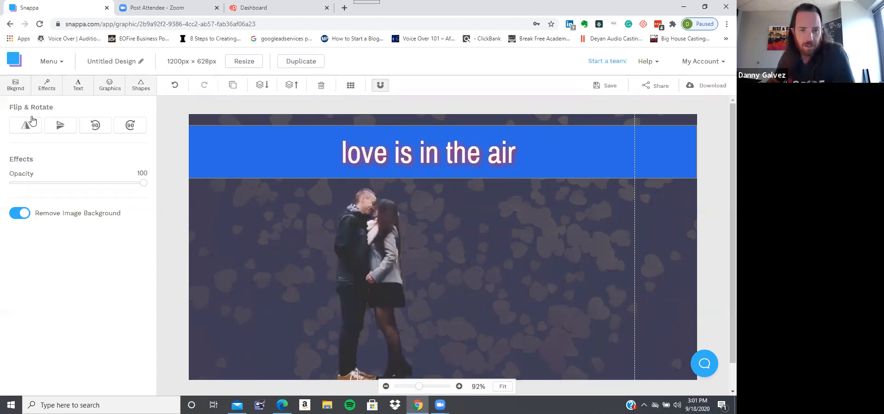
left_click(232, 85)
left_click(390, 246)
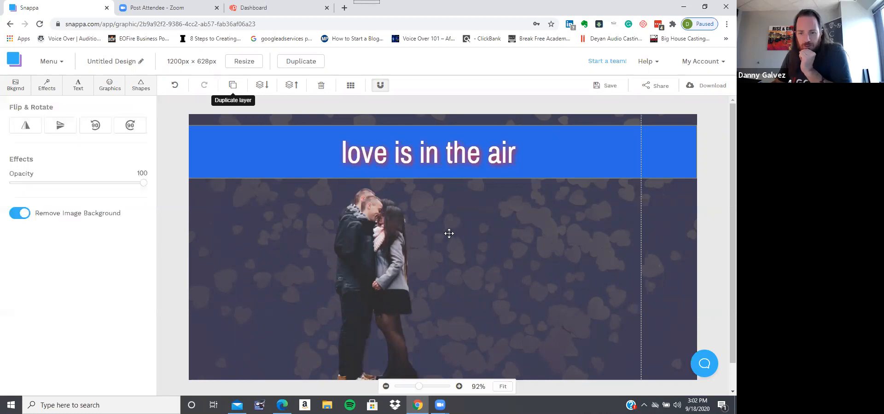
left_click_drag(448, 233, 460, 241)
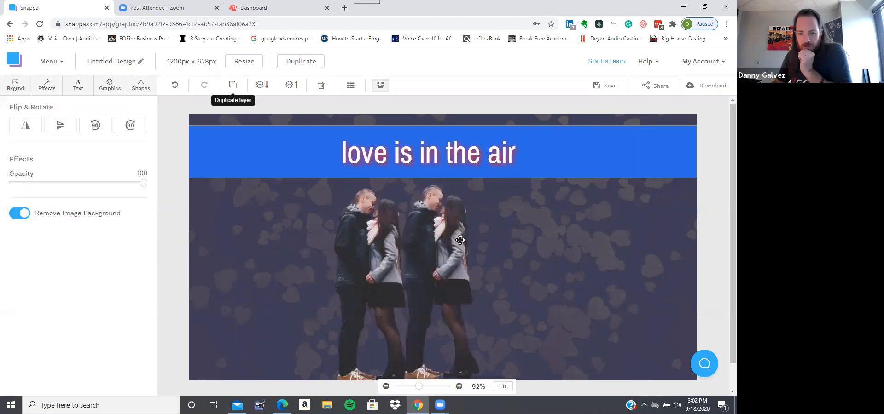
- Duplicate the couple twice more and line the copies up in a row to the right of the existing two
left_click(232, 86)
left_click_drag(461, 237, 531, 236)
left_click(228, 86)
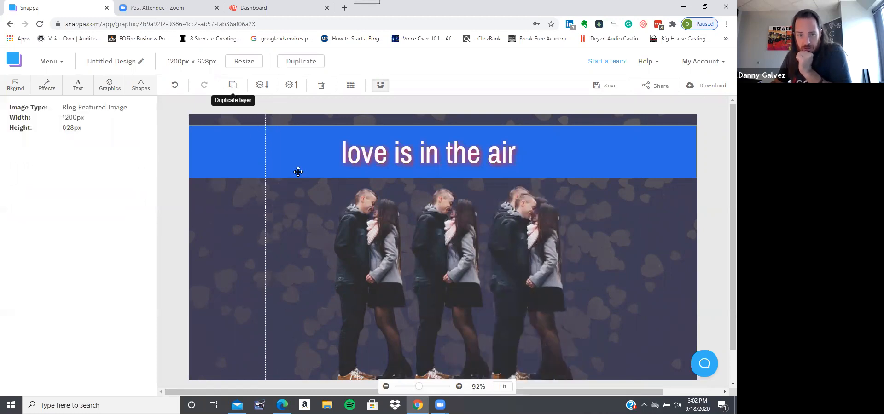
left_click_drag(585, 224, 598, 224)
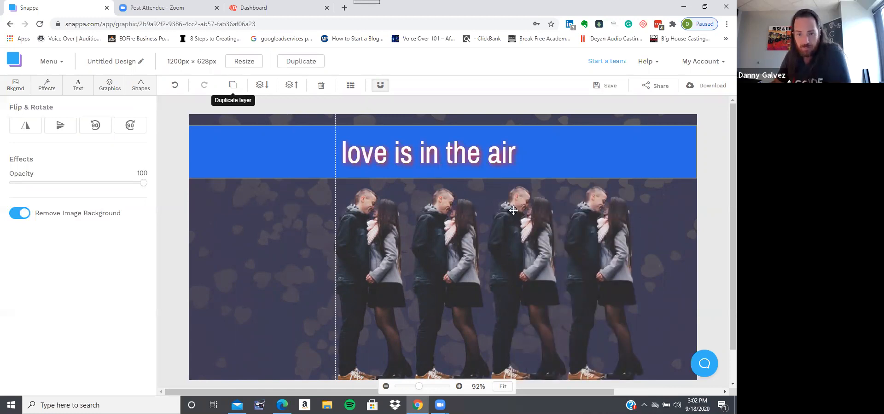
- Add further copies of the couple to fill the empty space at the canvas's left side and right edge
left_click(233, 87)
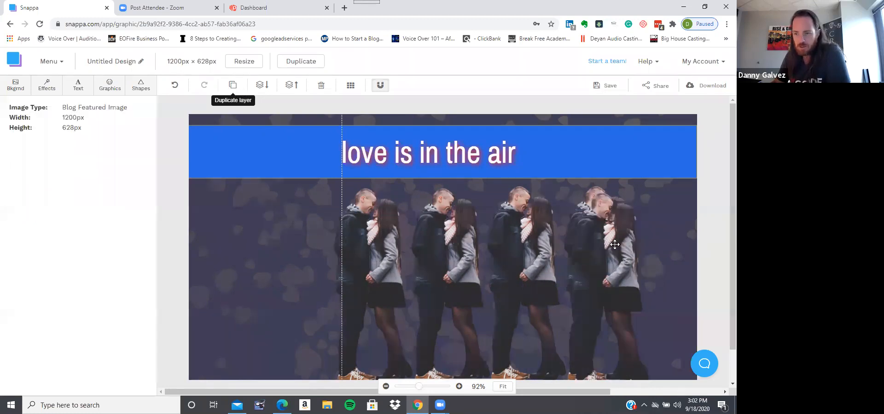
left_click_drag(615, 244, 210, 248)
left_click(233, 87)
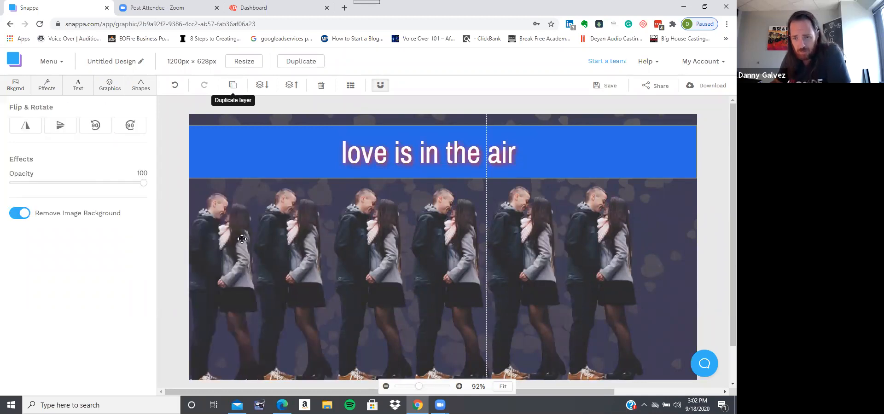
left_click_drag(517, 217, 680, 226)
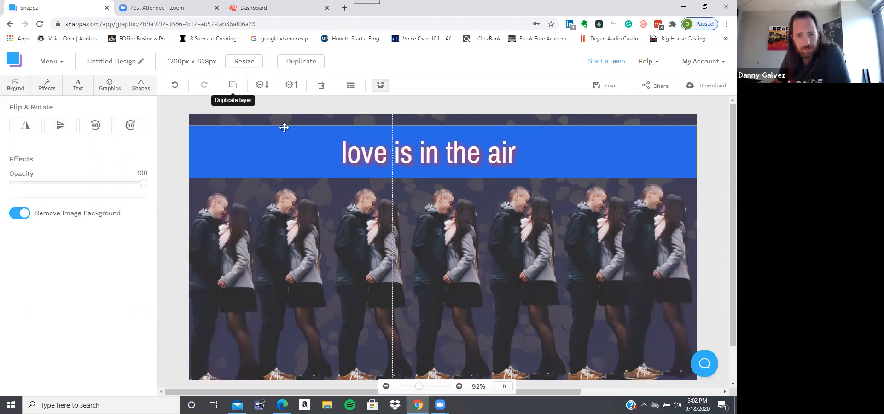
- Duplicate the couple once more, shrink the copy and place it just below the heading band between two central couples
left_click(231, 86)
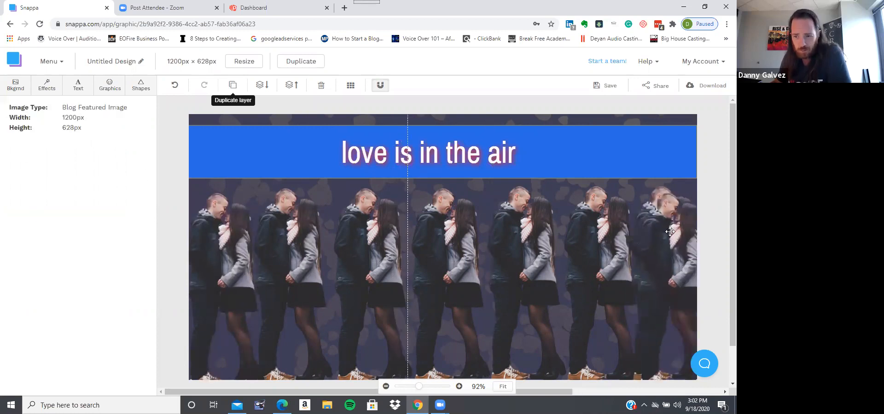
left_click_drag(492, 212, 439, 280)
left_click_drag(226, 349, 558, 120)
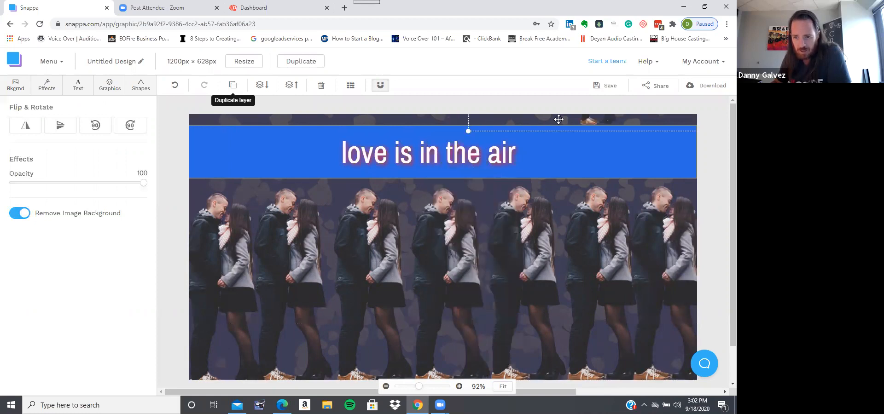
left_click_drag(426, 335, 450, 358)
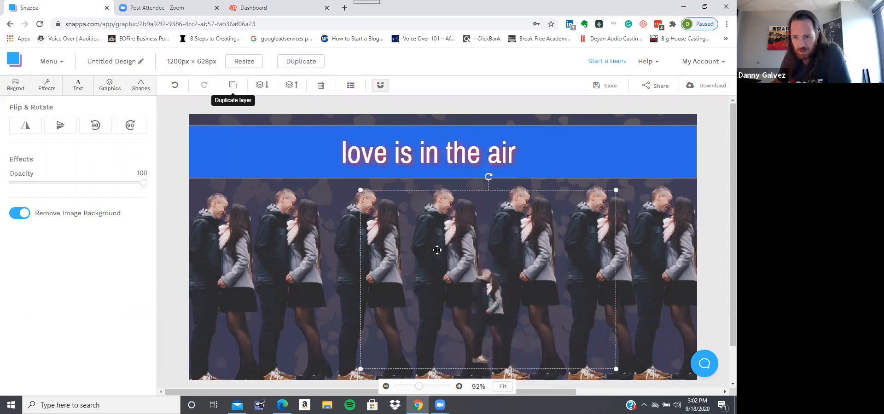
left_click_drag(449, 268, 449, 268)
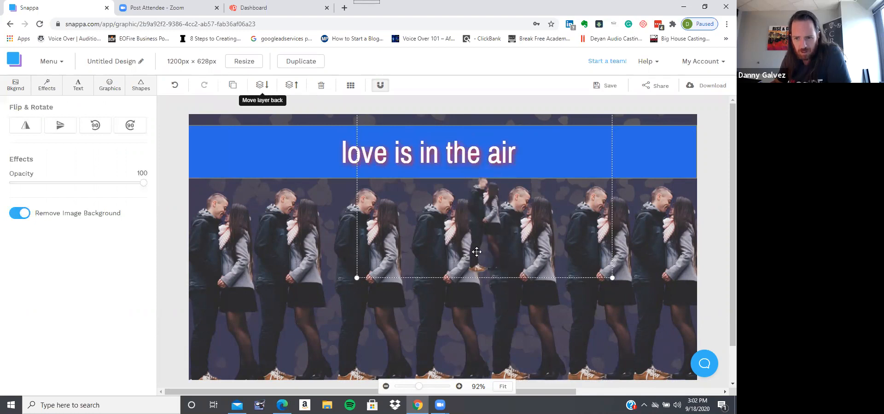
left_click_drag(479, 254, 485, 225)
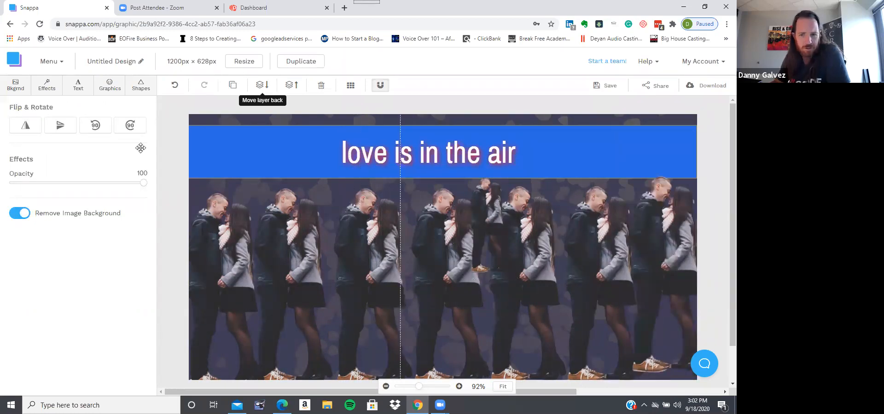
- Browse the available icons in the graphics library
left_click(110, 83)
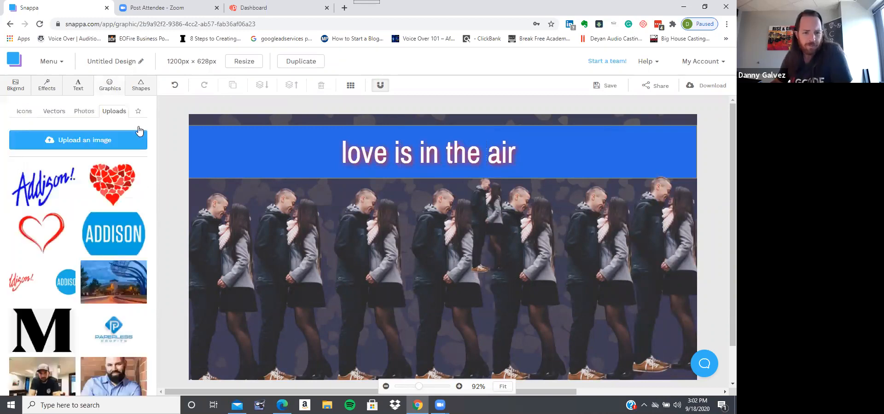
left_click(21, 115)
scroll(77, 209, "down", 4)
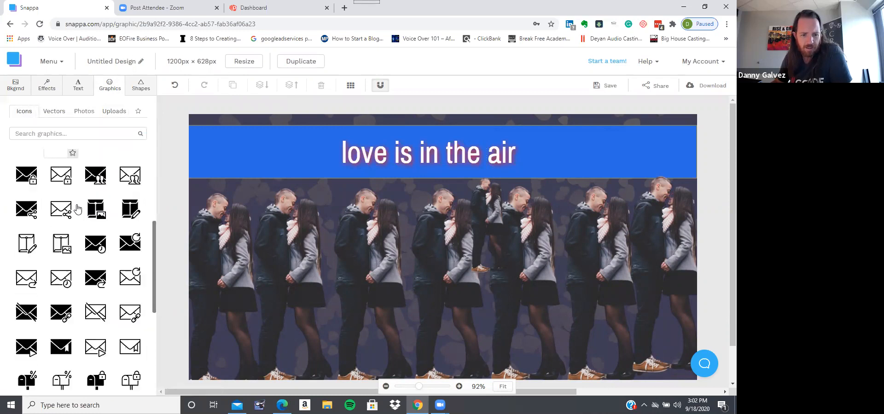
scroll(77, 210, "up", 5)
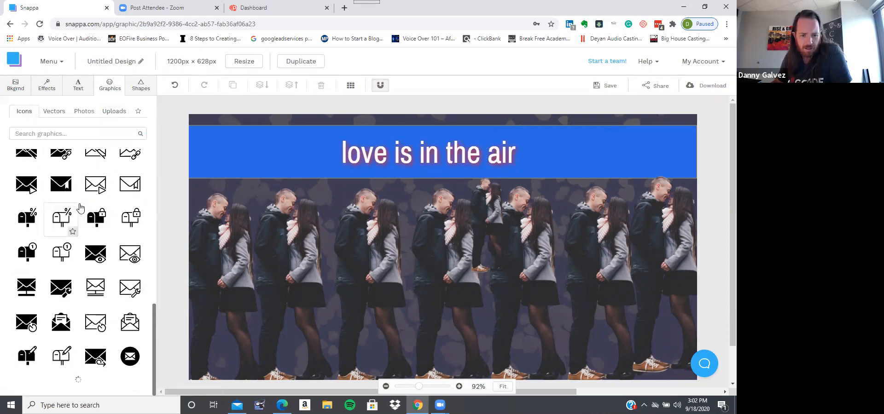
- Try a scribbled circle vector in the middle of the canvas and delete it
left_click(54, 112)
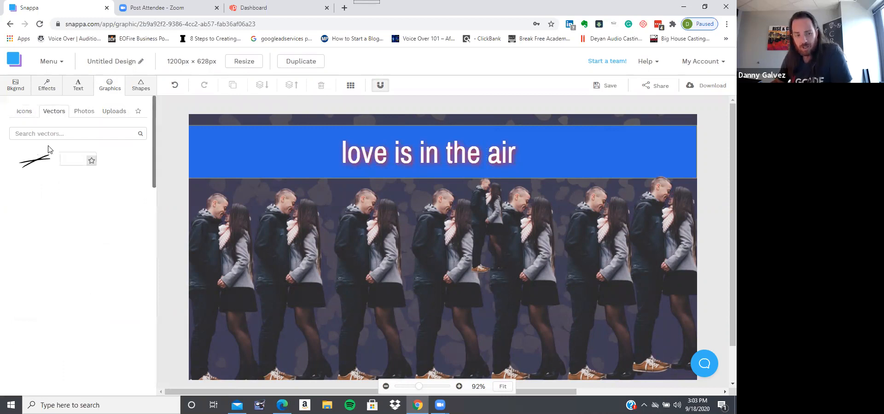
scroll(73, 221, "down", 5)
scroll(75, 223, "down", 3)
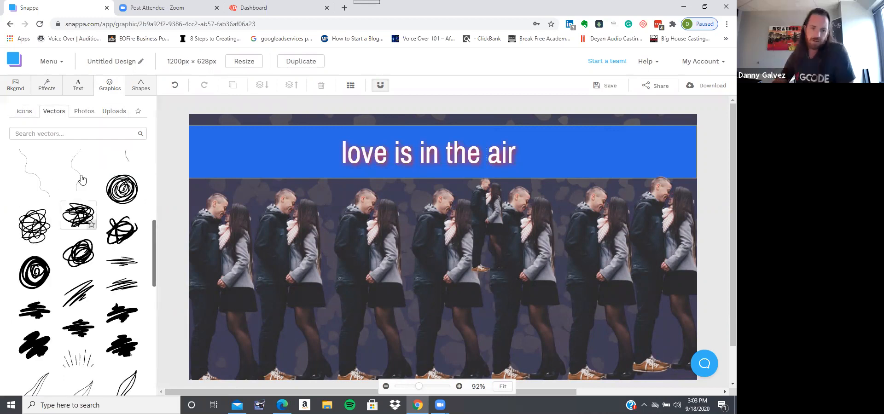
left_click_drag(123, 185, 429, 182)
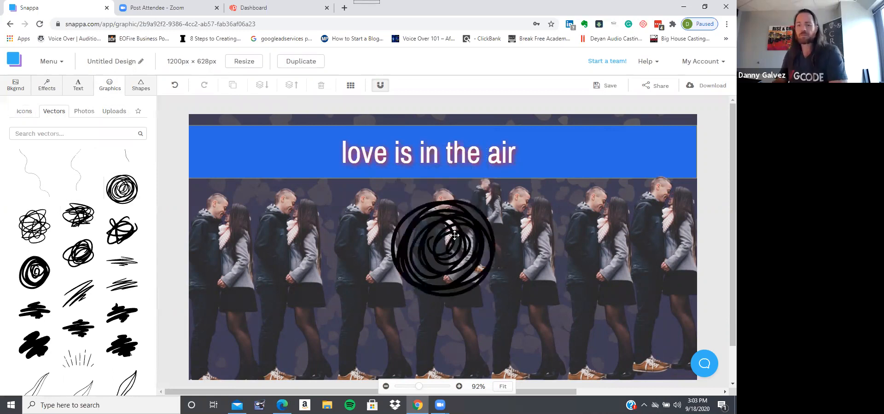
left_click(421, 242)
key("Delete")
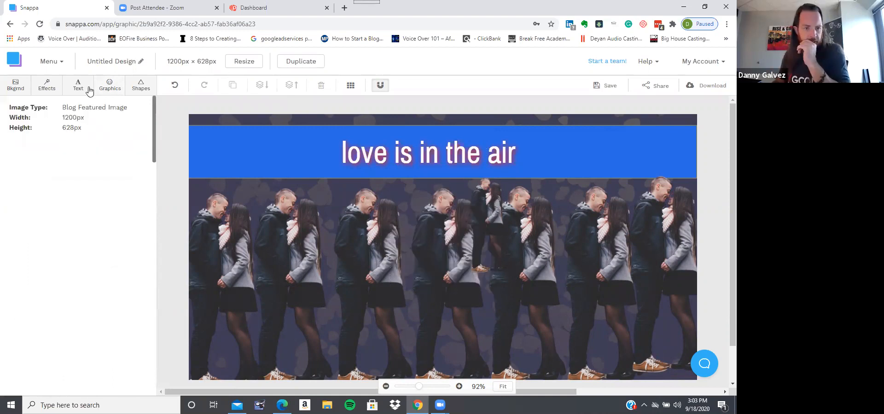
- Add the stock photo of red hearts on white, remove its background, enlarge it and place the hearts along the canvas's left side
left_click(109, 86)
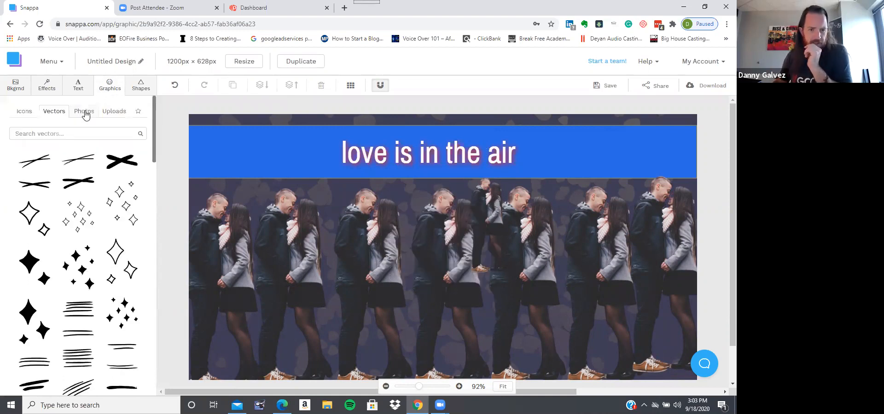
left_click(84, 112)
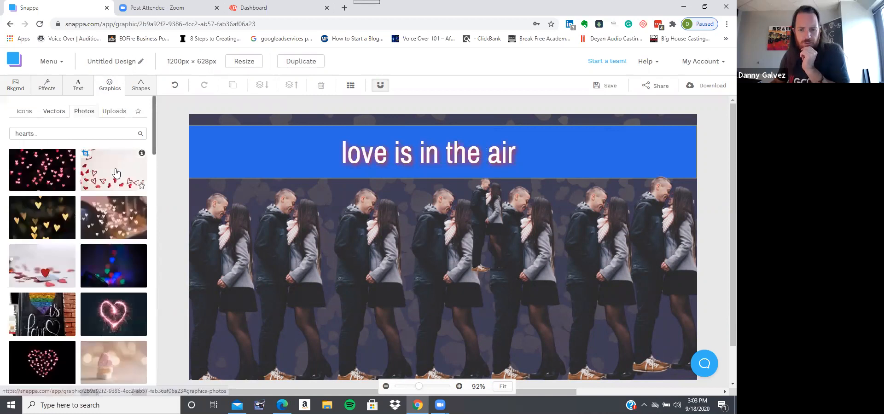
left_click_drag(114, 169, 250, 339)
left_click(25, 219)
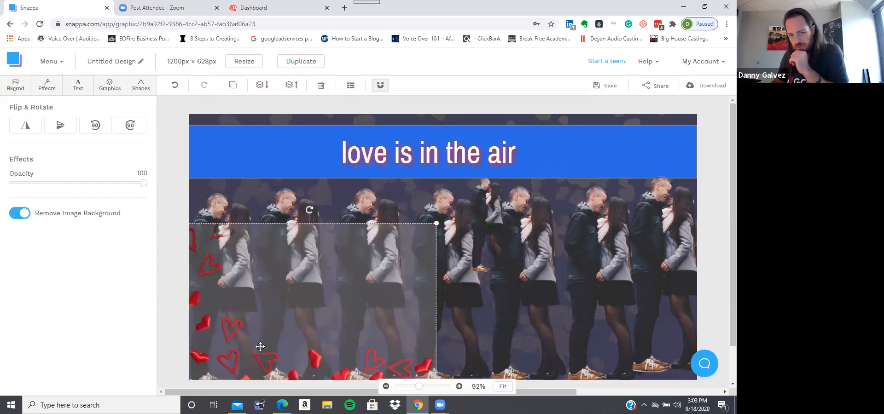
left_click_drag(260, 347, 241, 267)
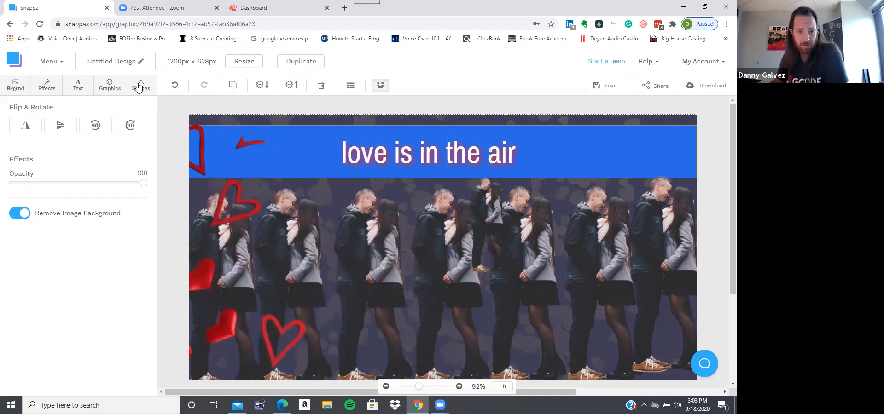
- Add the uploaded photo of the man holding a framed record, remove its background, enlarge it and centre it over the couples
left_click(111, 149)
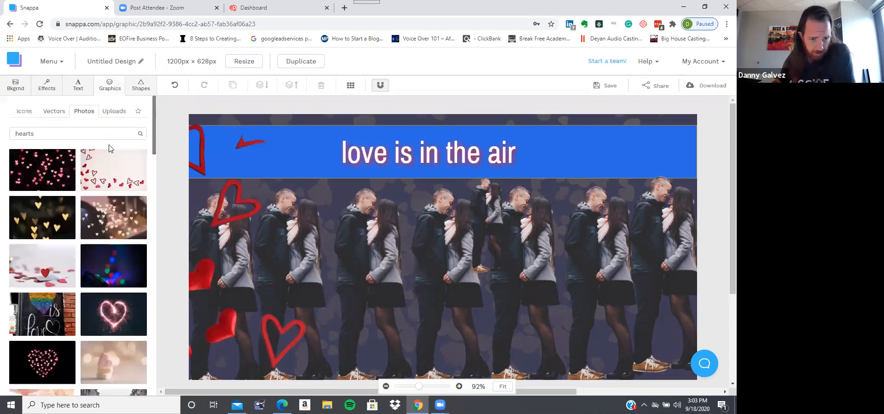
left_click(113, 111)
scroll(110, 212, "down", 4)
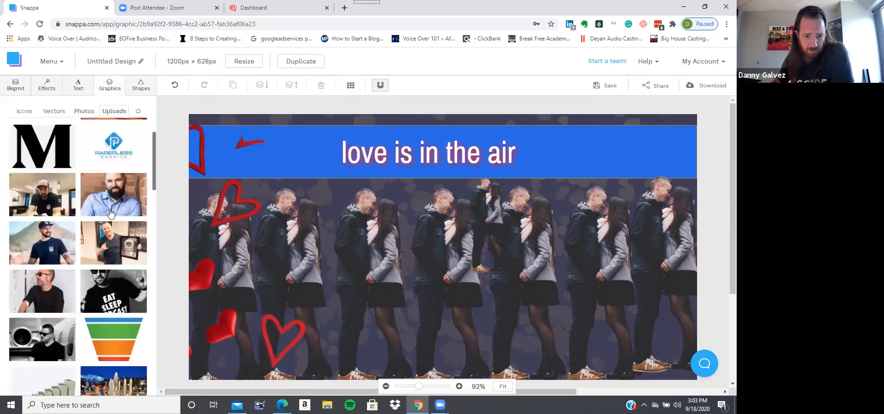
left_click(113, 242)
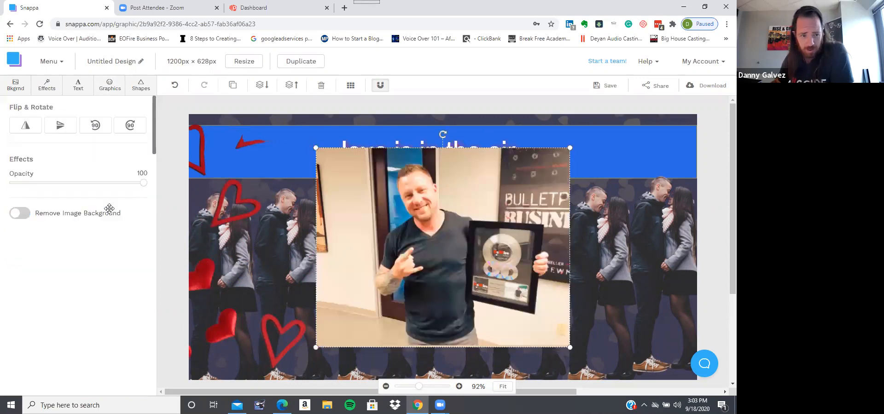
left_click(20, 213)
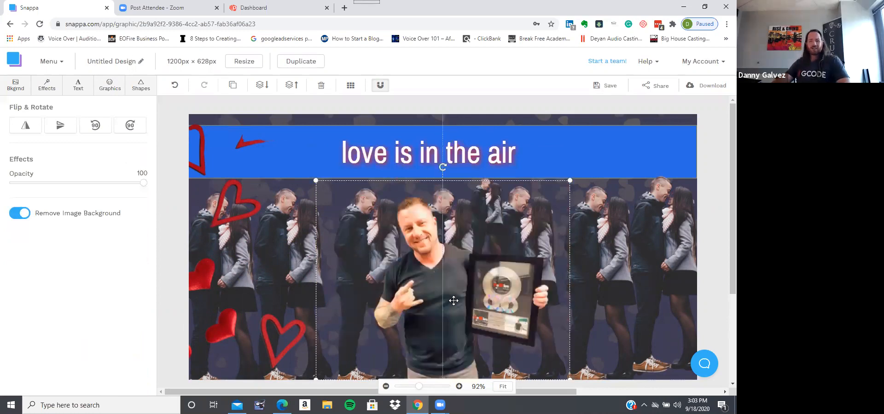
left_click_drag(316, 181, 279, 152)
left_click_drag(410, 191, 420, 193)
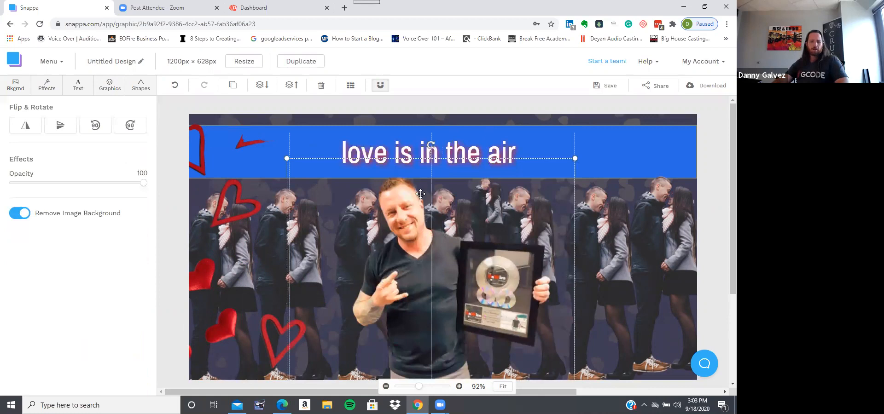
- Remove the design's background image and open the background color setting
left_click(17, 92)
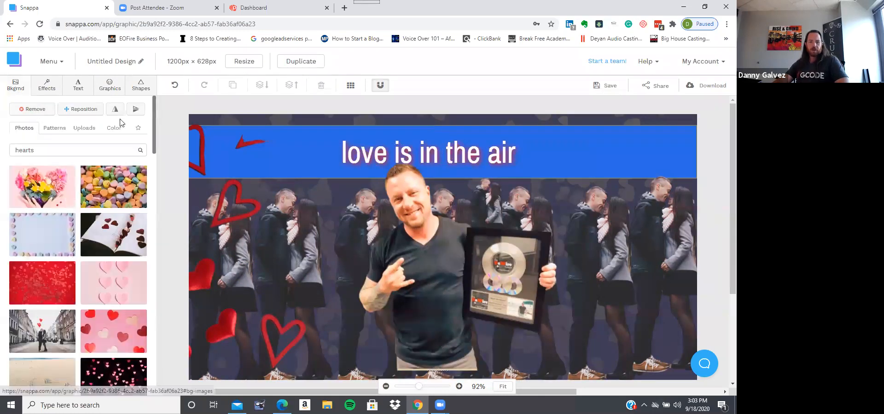
left_click(34, 110)
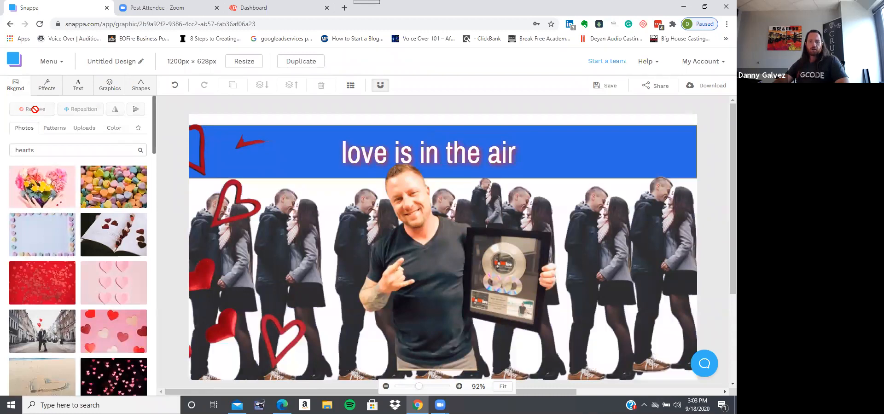
left_click(115, 130)
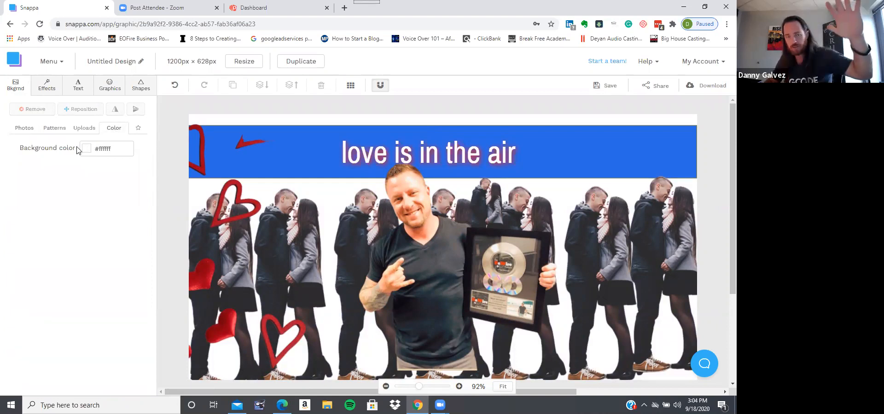
- Search Google for "yellow gradient" in a new browser tab and open one of the image results
left_click(344, 7)
type("yello")
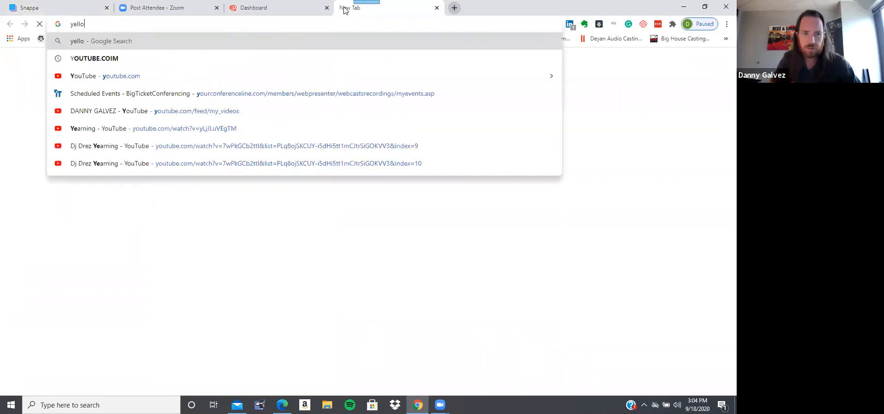
type("w gradient")
key("Return")
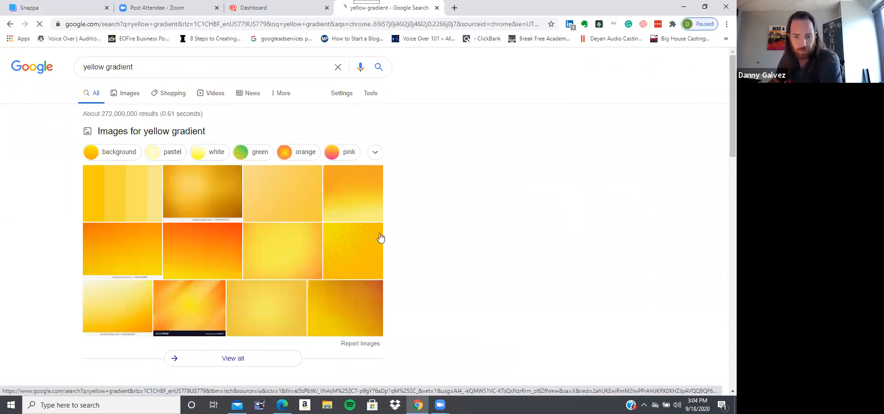
left_click(363, 211)
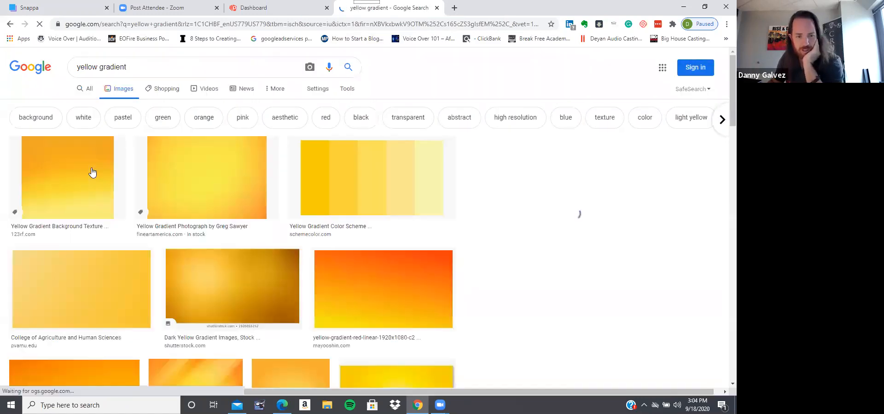
- Open the orange-to-yellow gradient background texture from the image results and save it to the Desktop as YELLOW GRADIENT
left_click(92, 172)
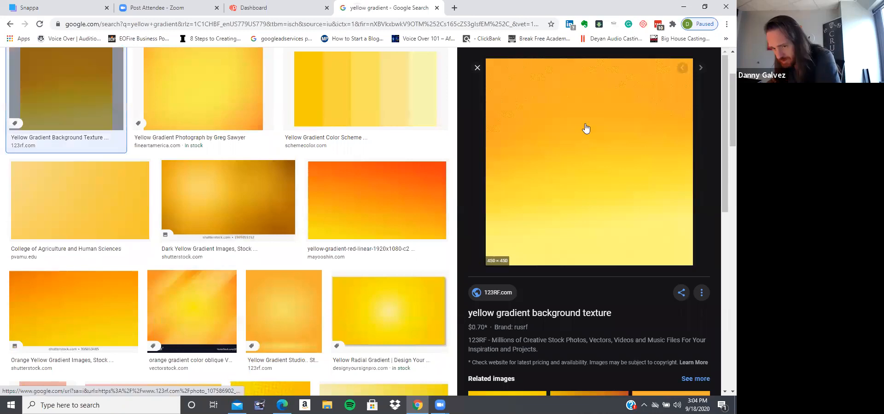
right_click(628, 206)
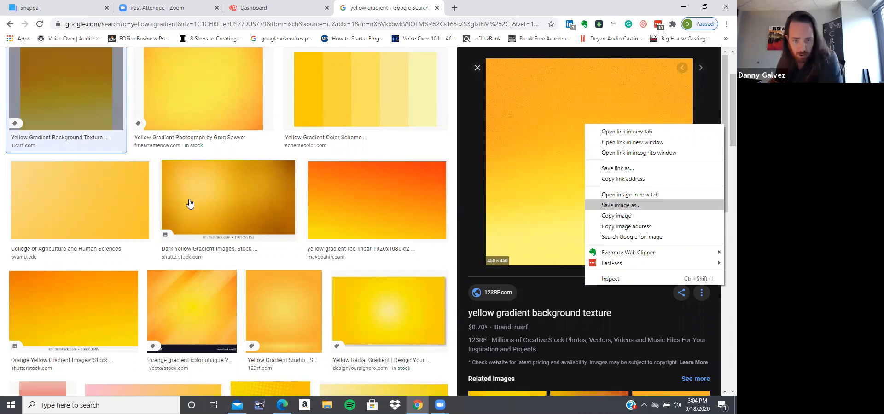
key("Return")
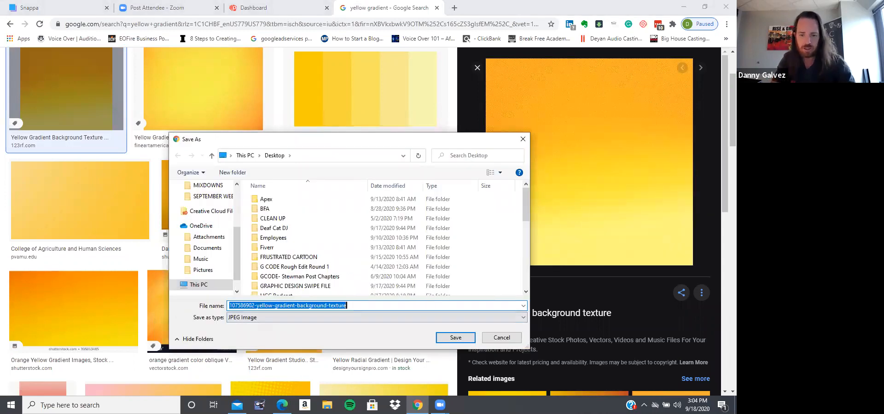
type("YELLOW GRA")
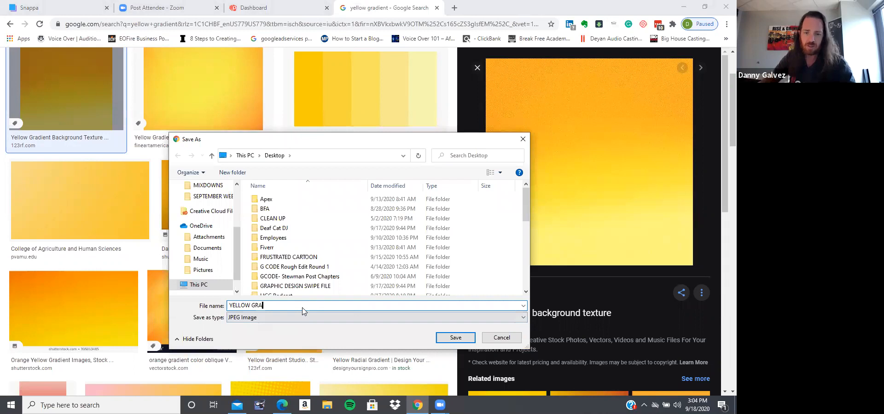
key("Return")
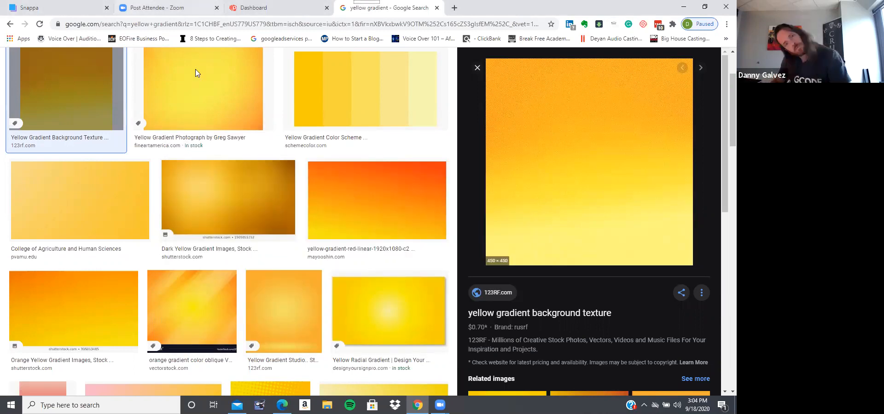
- Switch back to Snappa and try to upload the YELLOW GRADIENT image from the Desktop into the uploaded graphics
key("ctrl+1")
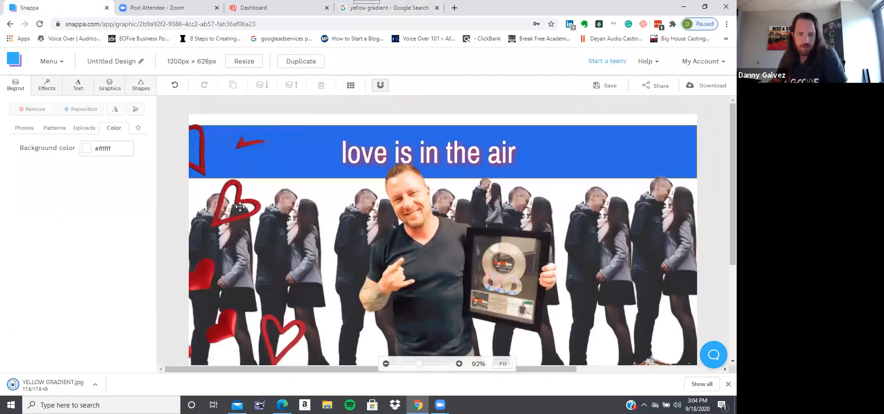
left_click(222, 204)
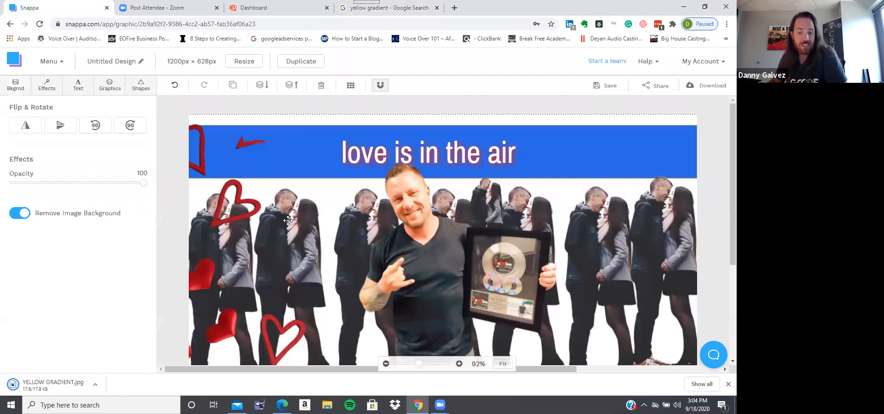
left_click(110, 87)
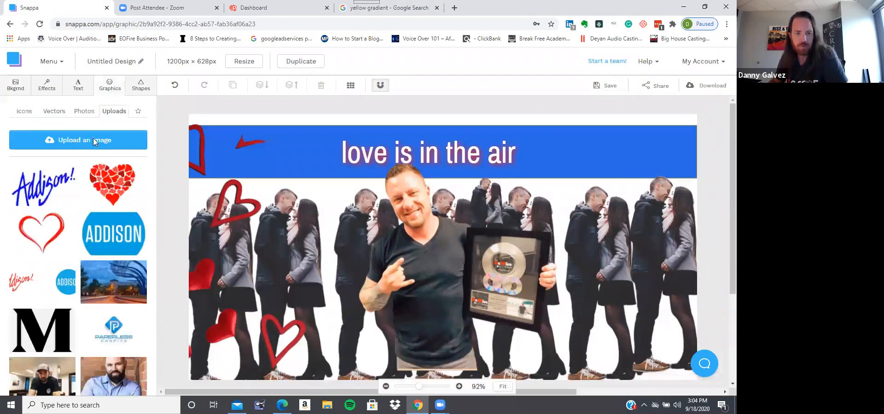
left_click(93, 139)
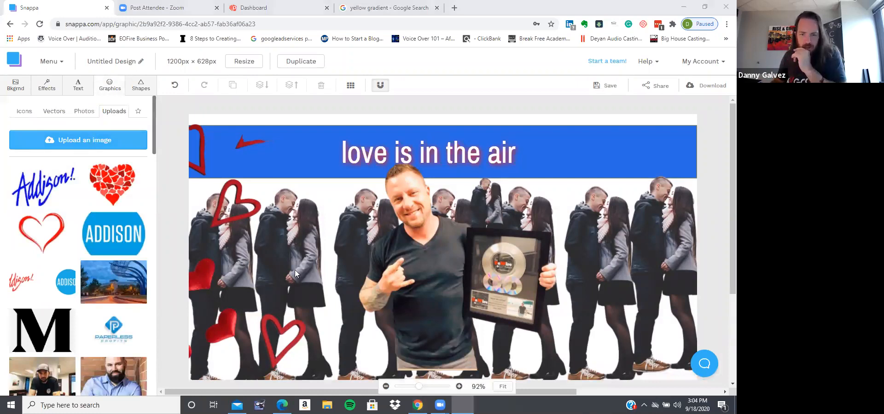
scroll(291, 267, "down", 3)
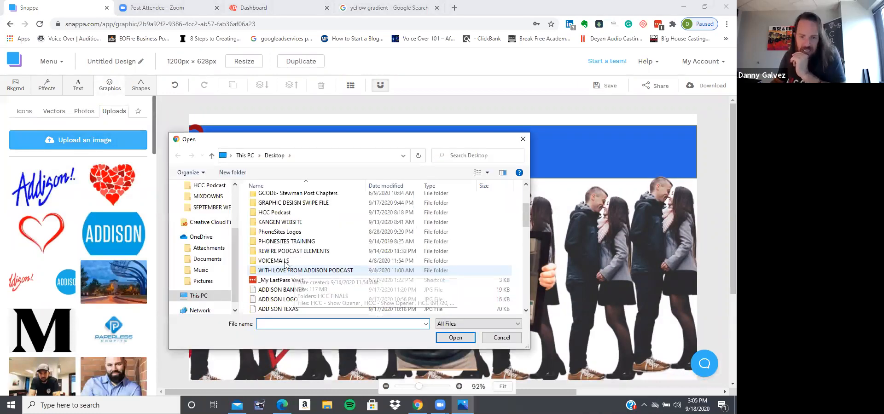
scroll(288, 265, "down", 3)
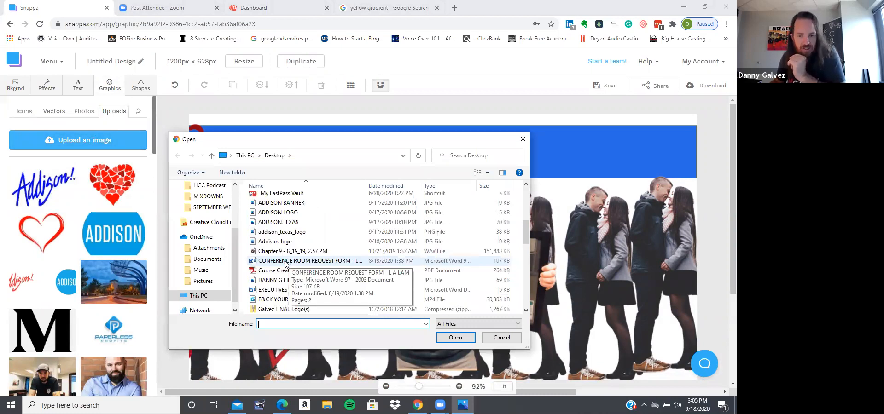
scroll(286, 266, "down", 5)
double_click(282, 309)
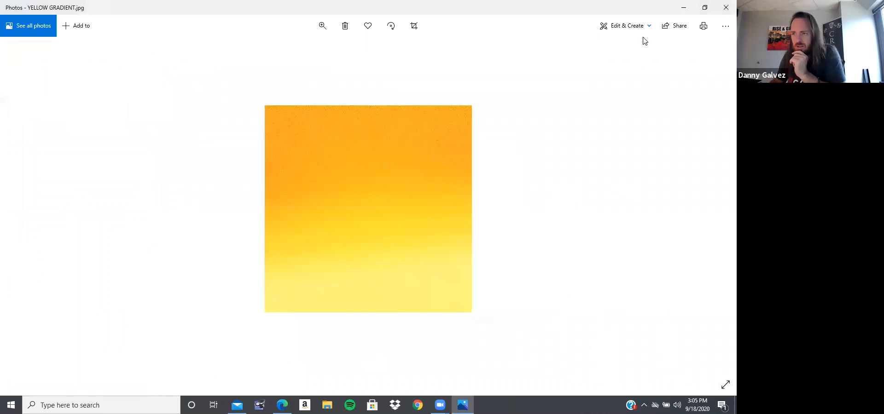
- Close the photo viewer, relaunch Chrome from the desktop and restore the previous browser pages
key("alt+F4")
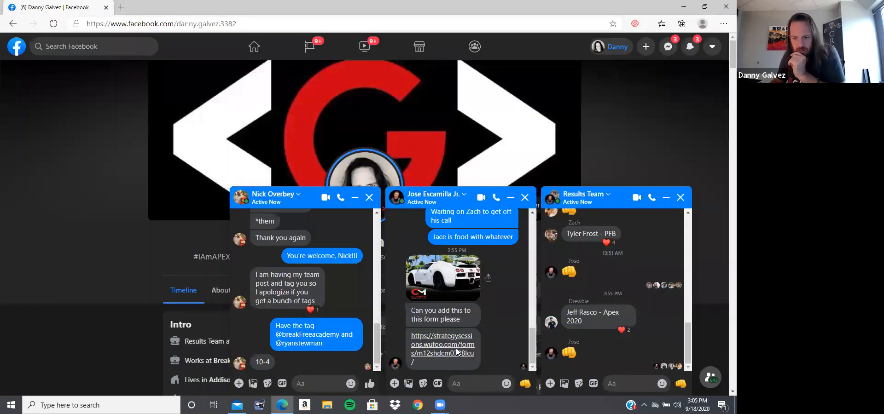
key("super+d")
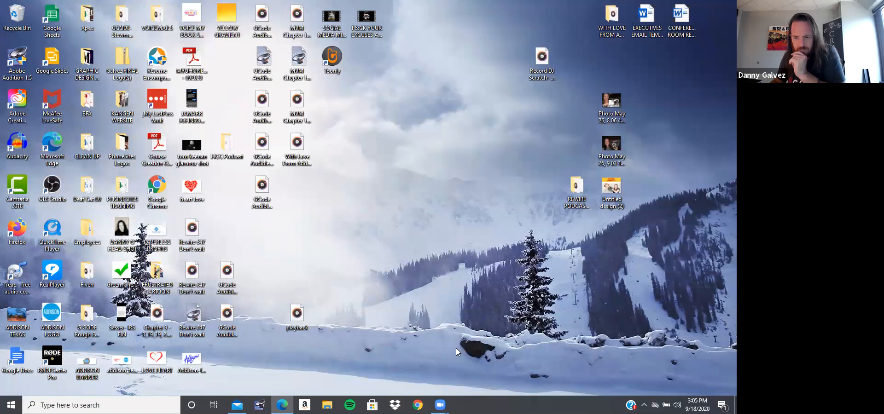
left_click(418, 405)
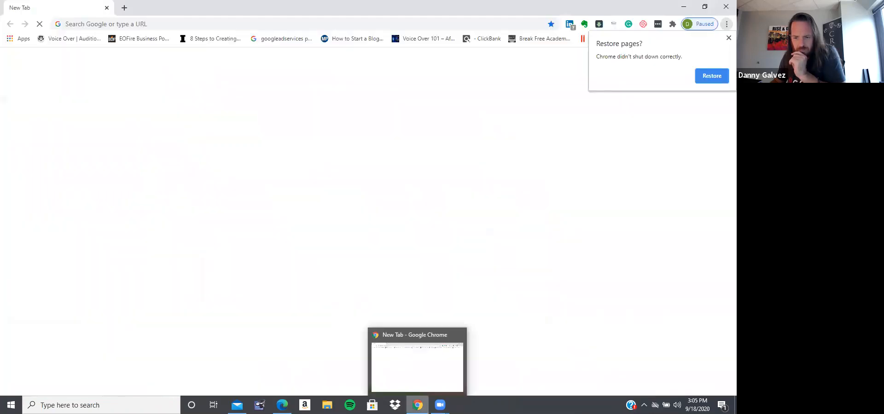
left_click(712, 76)
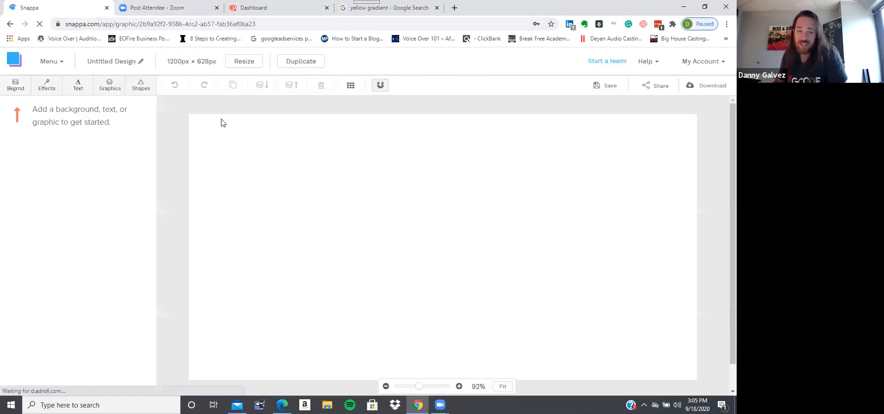
- Rename the untitled design as "demo design"
left_click(141, 63)
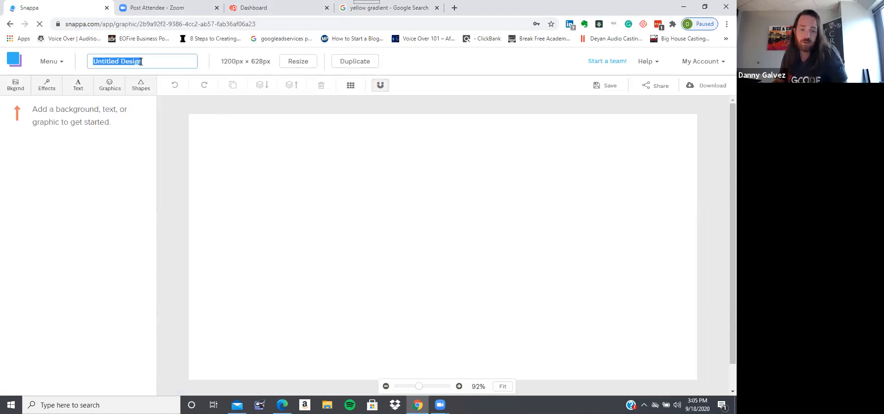
type("d")
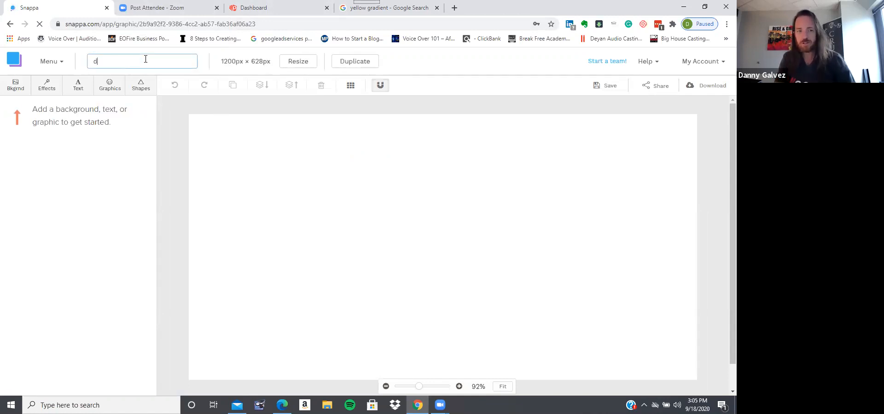
type("emo design")
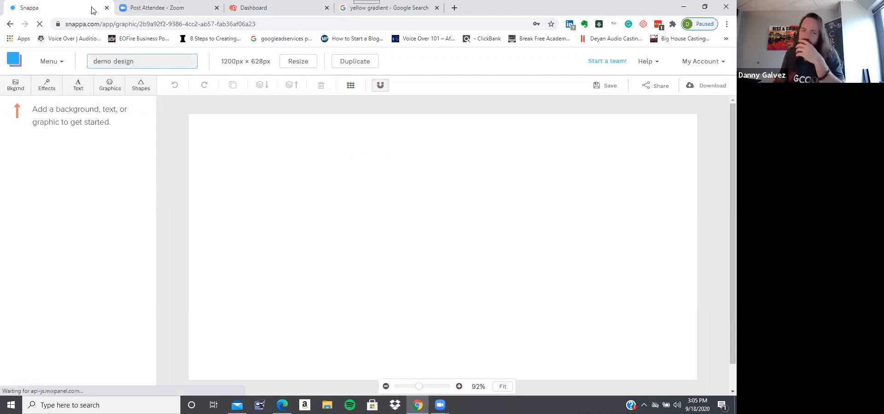
key("Return")
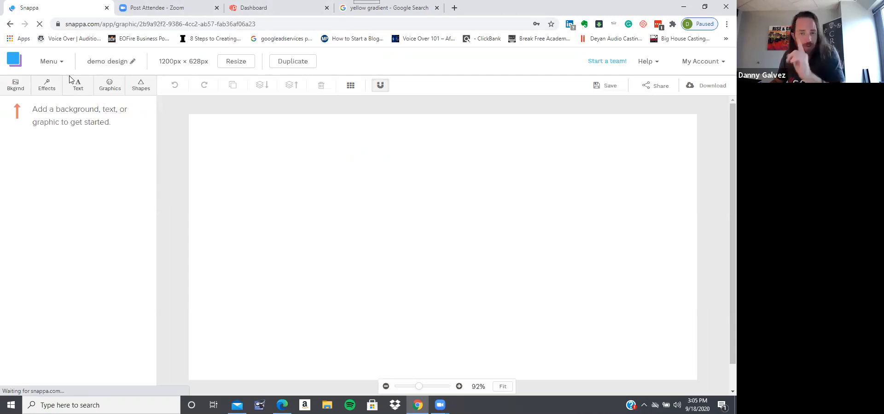
- Set the uploaded dark blue textured image with a light glow as the design's background
left_click(233, 193)
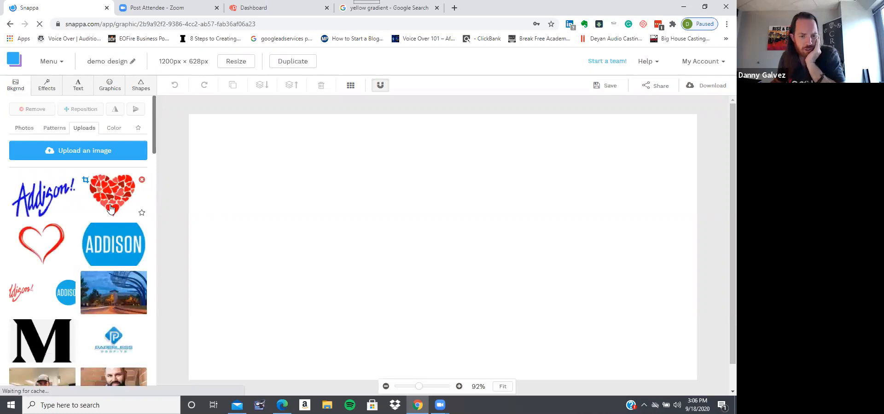
scroll(112, 207, "down", 8)
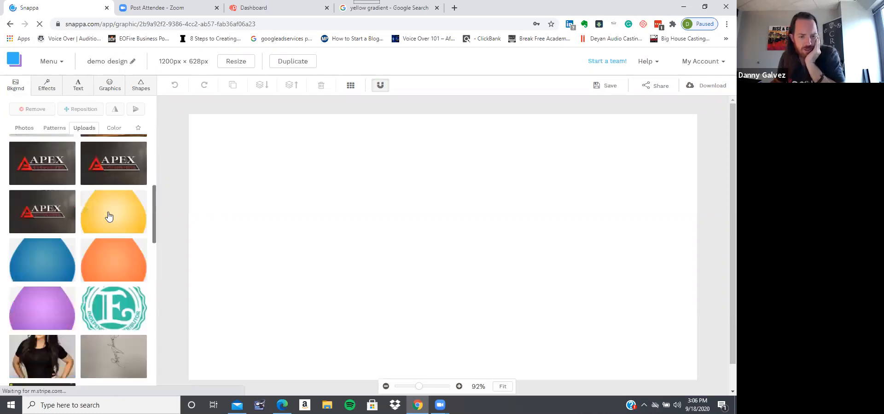
scroll(109, 215, "down", 5)
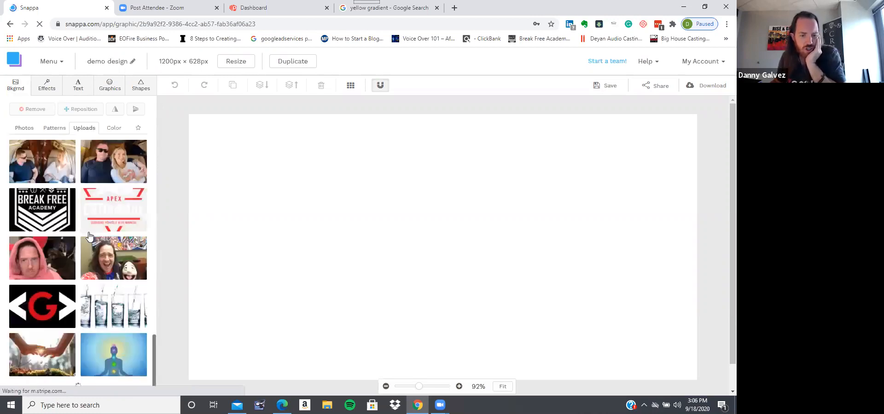
scroll(86, 240, "down", 5)
scroll(113, 236, "down", 4)
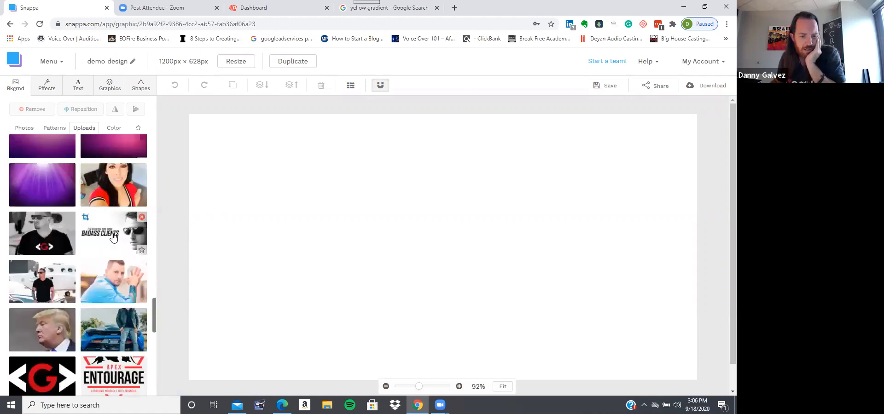
scroll(113, 237, "down", 5)
scroll(116, 226, "up", 1)
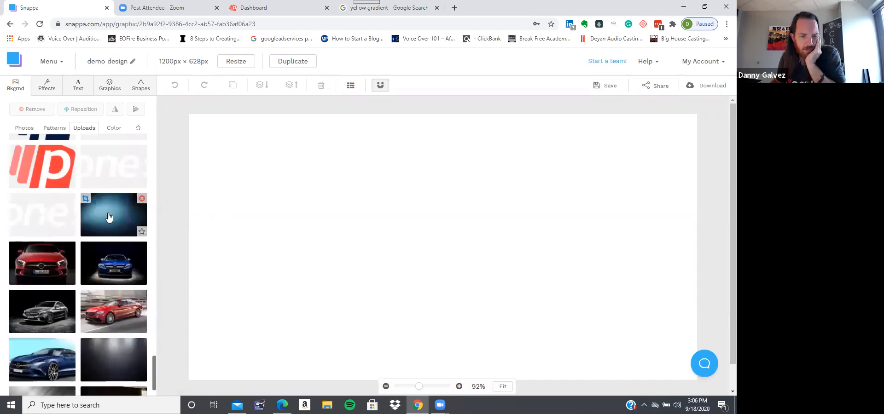
left_click(120, 237)
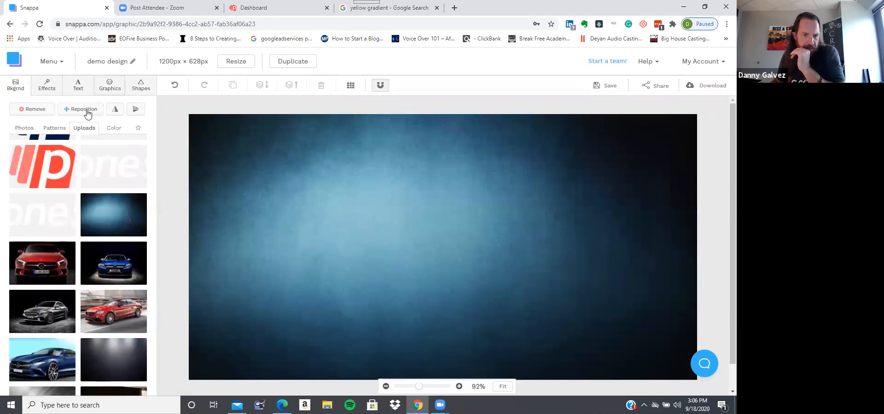
- Add the uploaded red "p" logo graphic, shrink it and place it in the canvas's lower-left corner
left_click(110, 85)
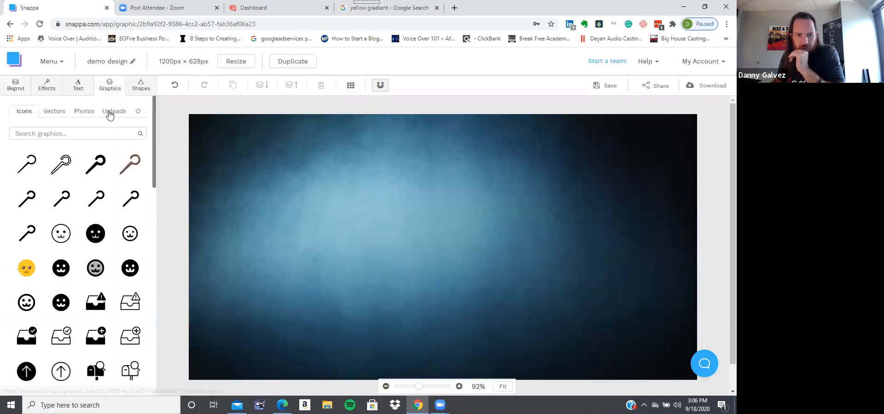
left_click(111, 112)
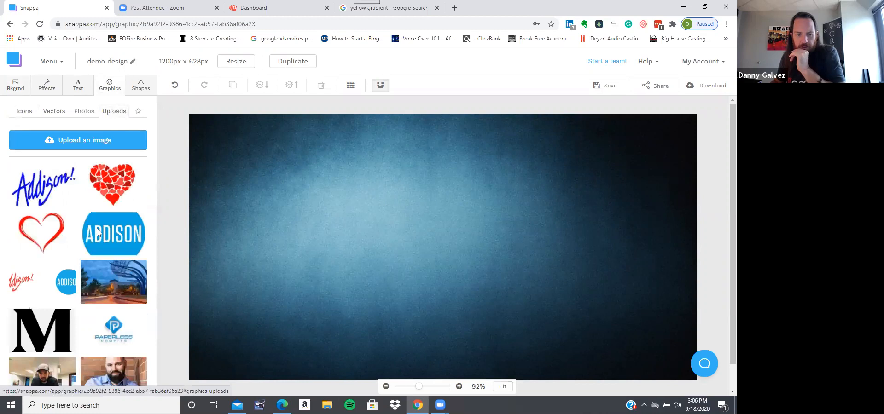
scroll(96, 232, "down", 10)
scroll(96, 235, "down", 10)
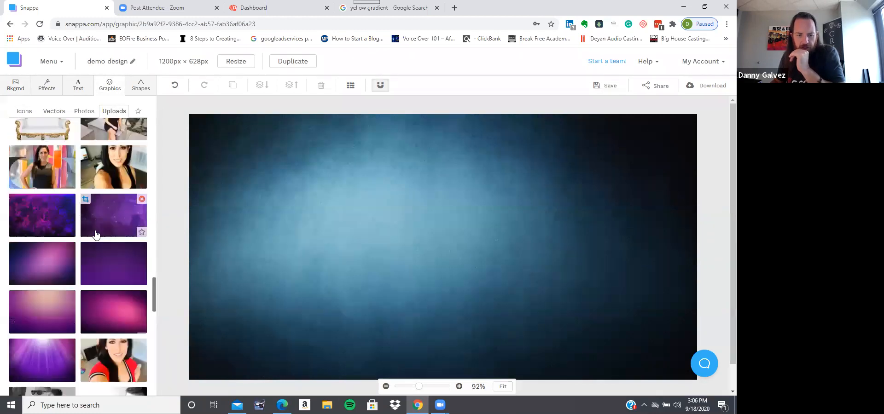
scroll(96, 235, "down", 10)
left_click(41, 251)
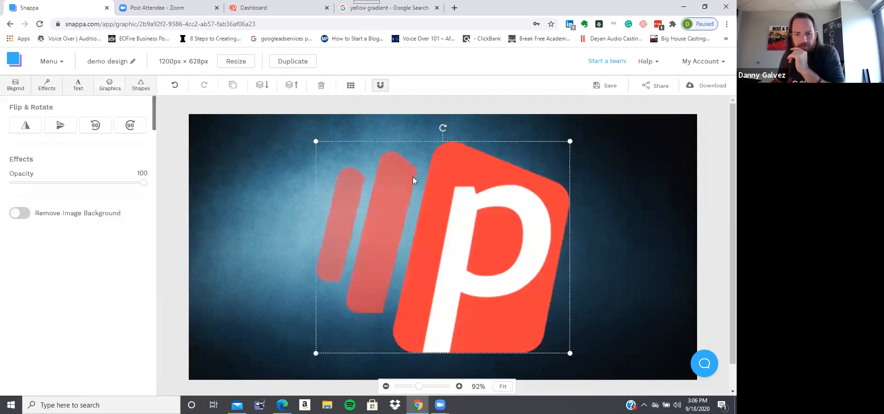
left_click_drag(316, 142, 422, 230)
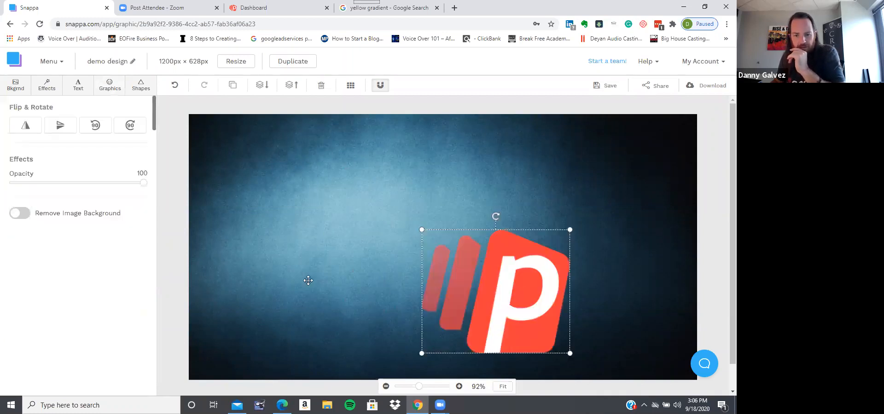
left_click_drag(563, 231, 322, 255)
left_click_drag(286, 290, 294, 308)
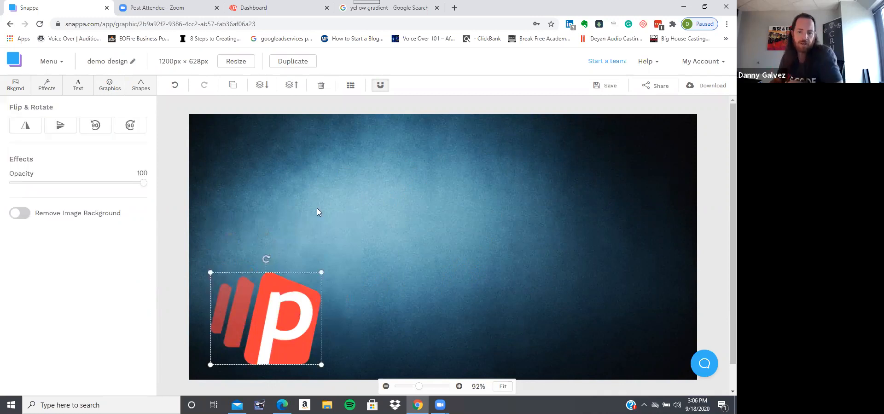
- Add the uploaded black-and-white photo of the smiling long-haired man, remove its background and place it in the canvas's lower-right corner
left_click(107, 109)
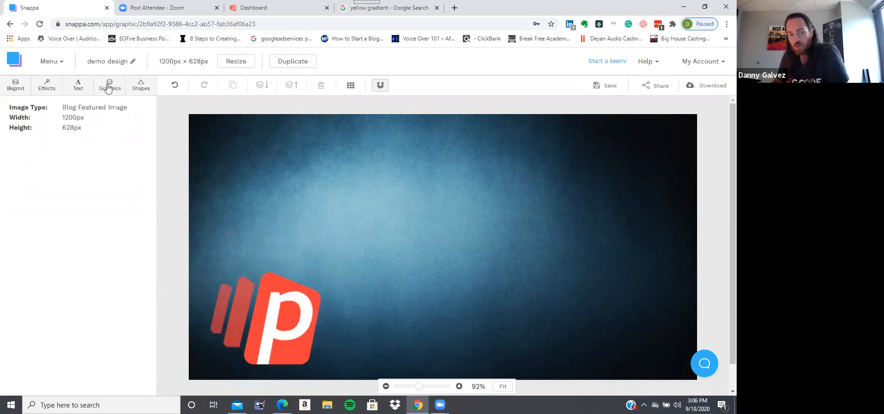
left_click(109, 86)
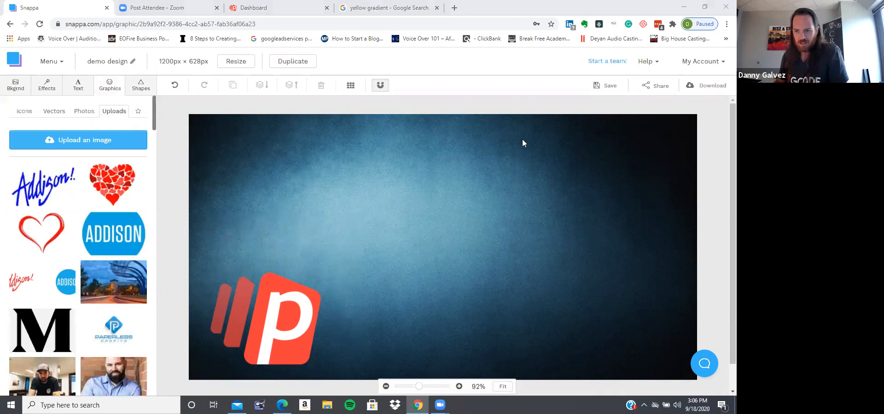
left_click(125, 116)
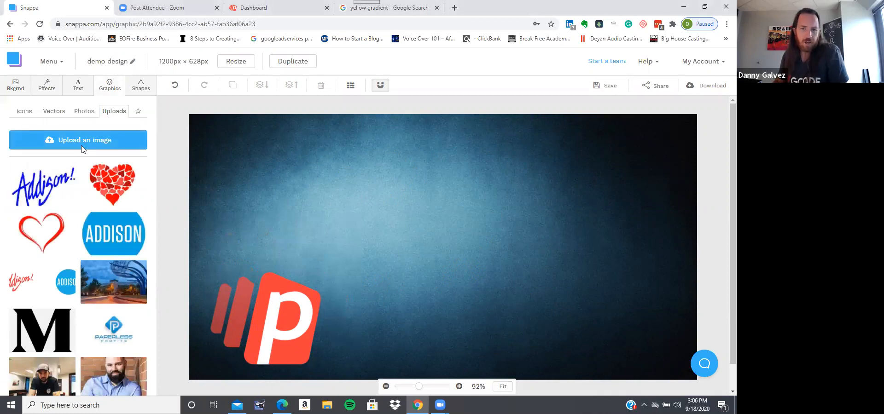
scroll(76, 155, "down", 5)
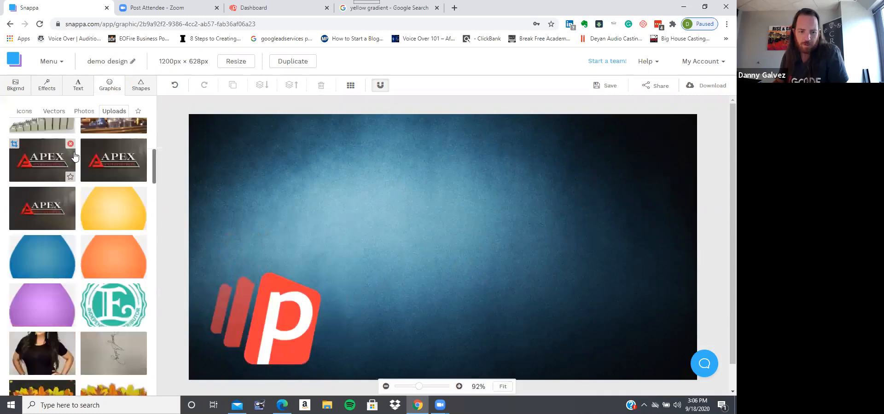
scroll(75, 157, "down", 5)
scroll(44, 243, "down", 5)
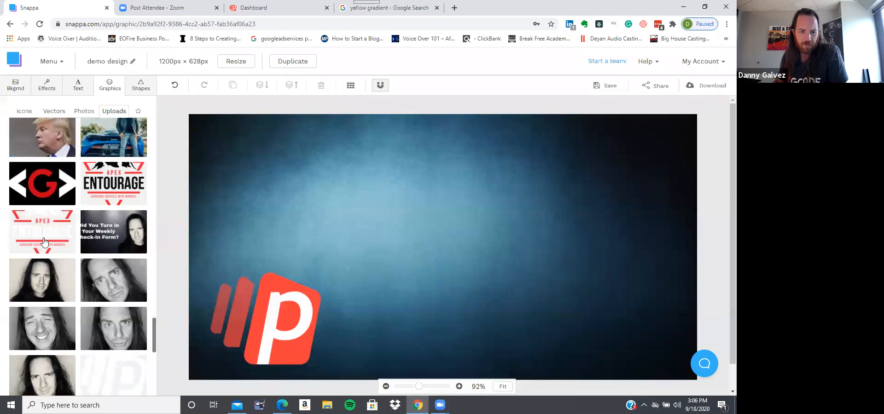
scroll(44, 243, "down", 2)
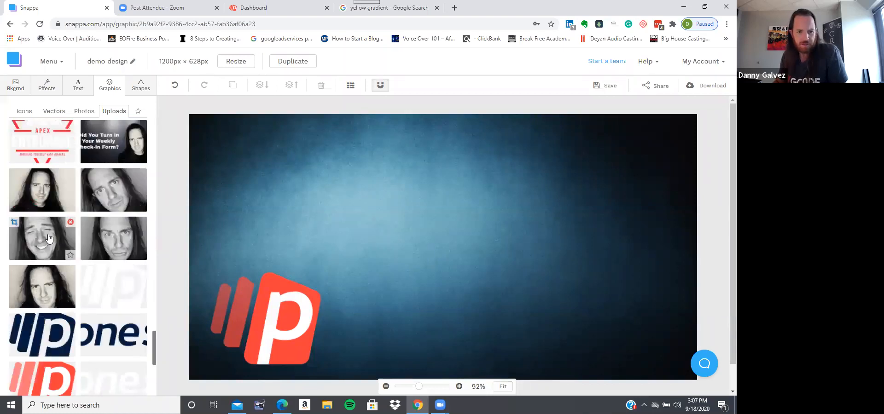
left_click(48, 238)
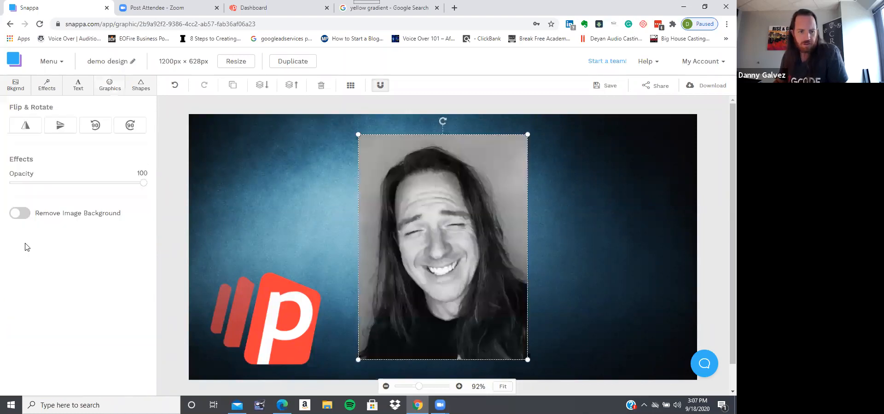
left_click(19, 213)
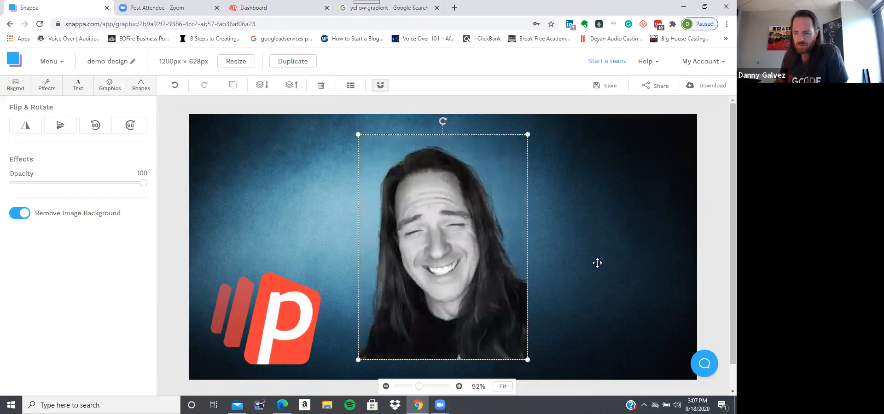
left_click(367, 202)
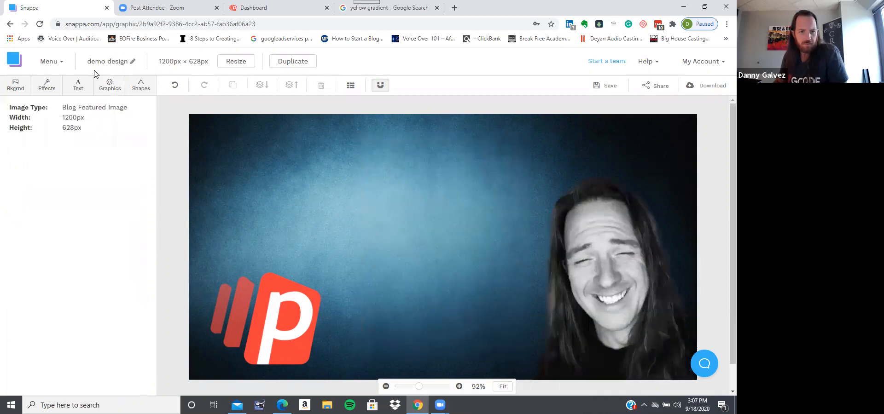
- Add a heading text element to the canvas and set its colour to white (#ffffff)
left_click(79, 85)
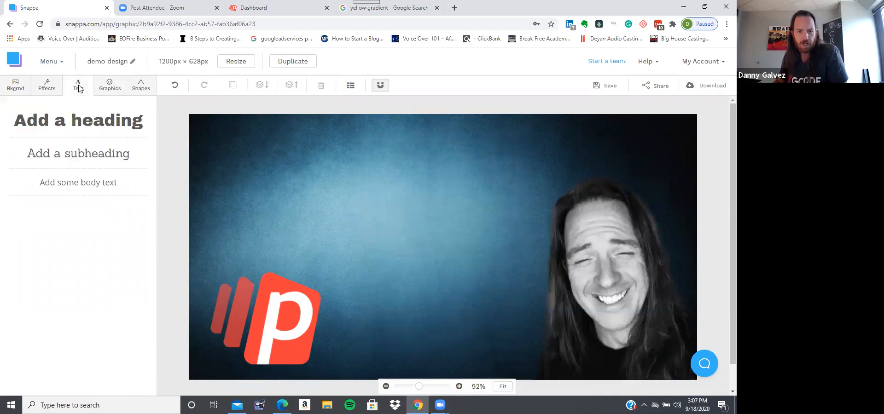
left_click(127, 142)
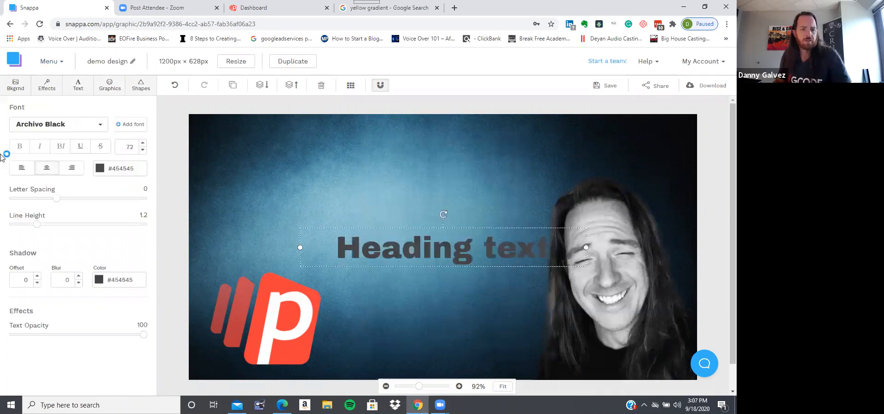
left_click(99, 168)
left_click(112, 213)
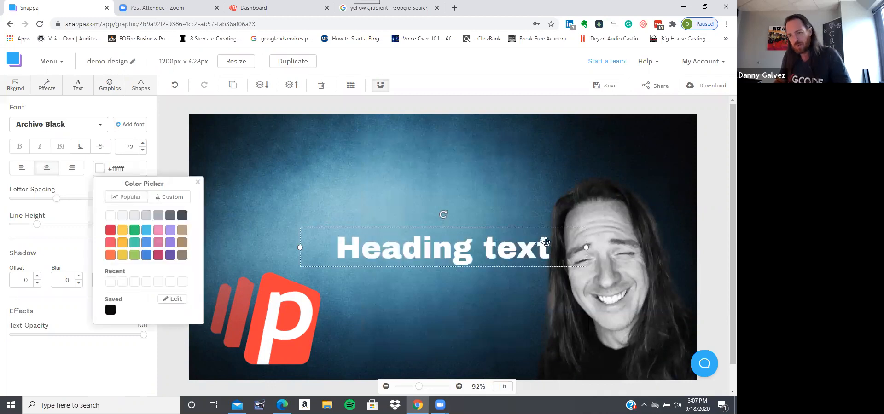
left_click(548, 242)
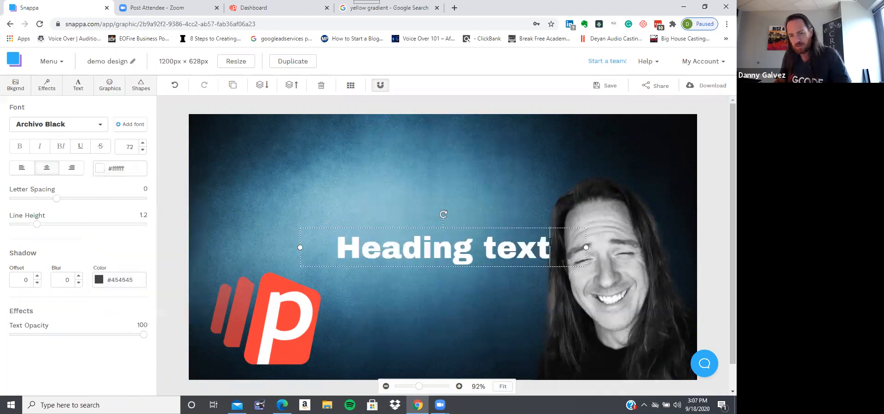
- Replace the placeholder heading text with "HOT 9 @ 9-ISH"
double_click(332, 256)
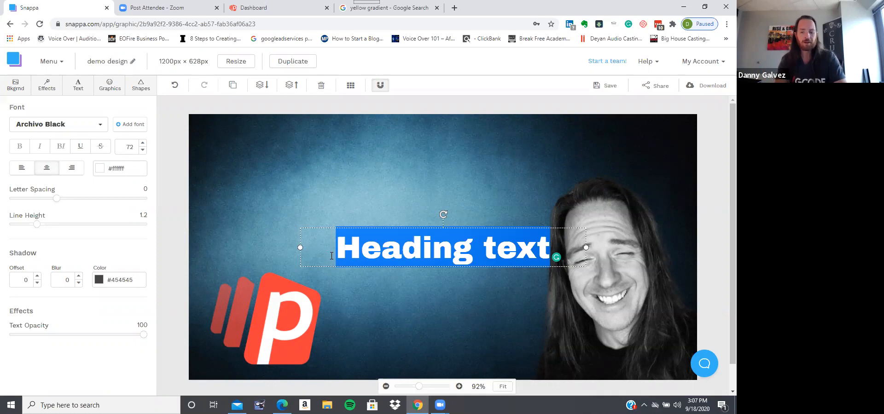
type("HOT 9 AT")
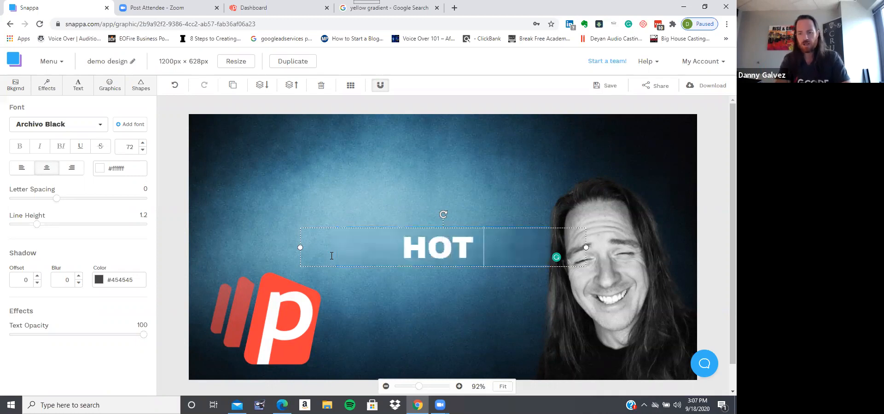
key("BackSpace")
key("BackSpace")
type("2")
key("BackSpace")
type("@ 9-ISH")
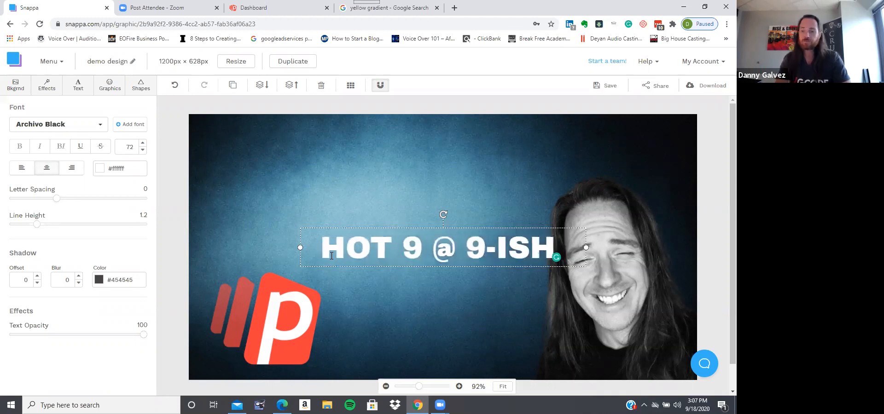
left_click(447, 274)
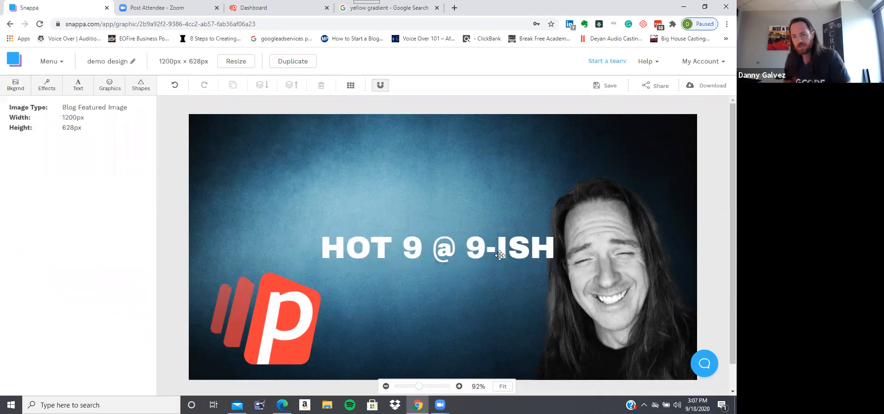
- Move the heading to the top of the canvas, set its font size to 87 and widen its box to fit one line
left_click_drag(501, 243, 472, 140)
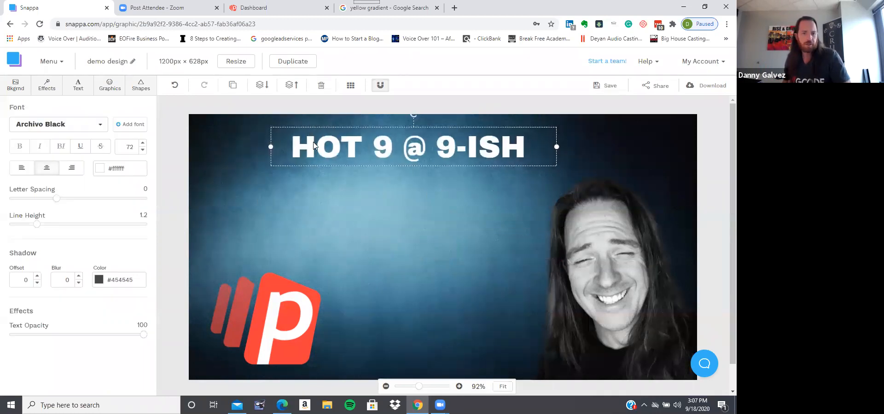
left_click(143, 143)
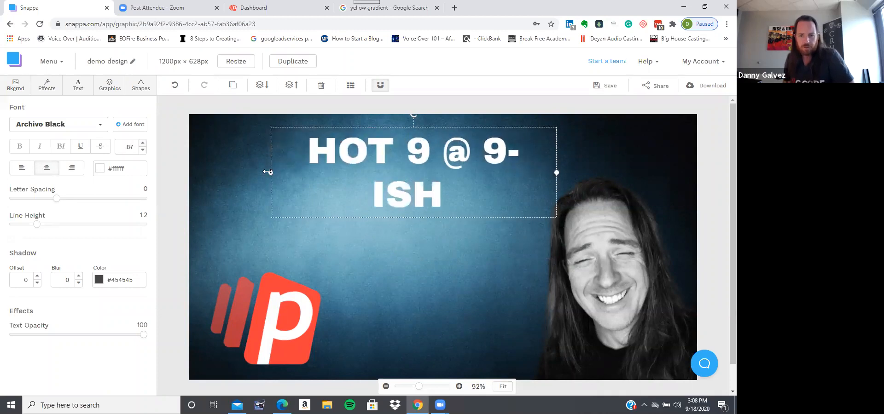
left_click_drag(197, 165, 198, 166)
left_click_drag(431, 198, 484, 150)
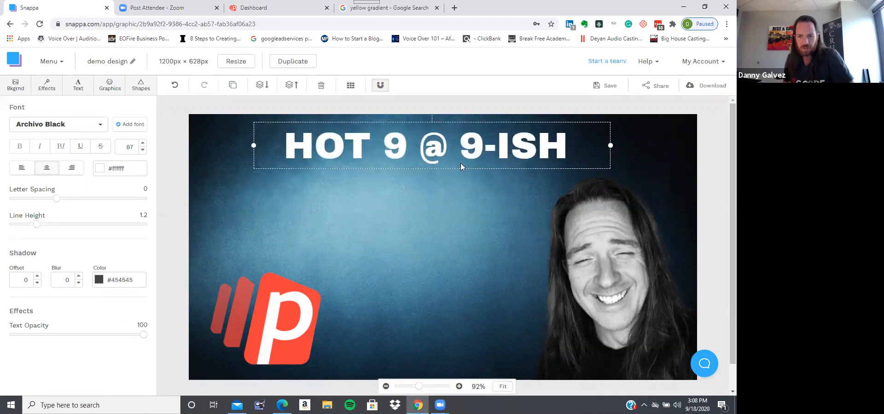
left_click(415, 206)
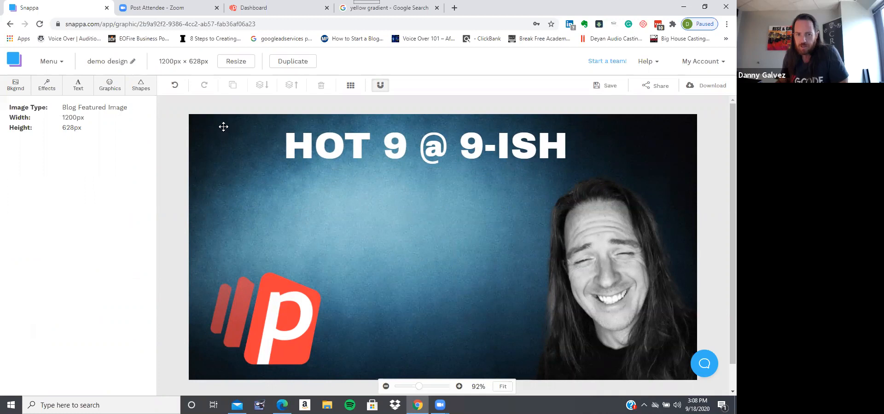
left_click(508, 154)
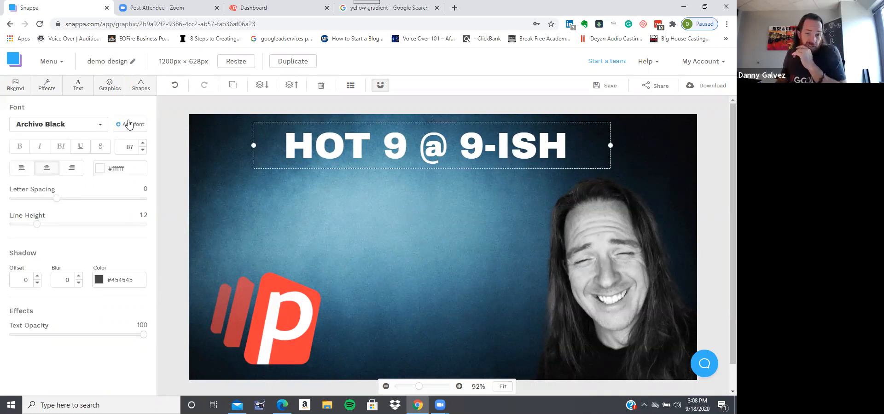
left_click(399, 183)
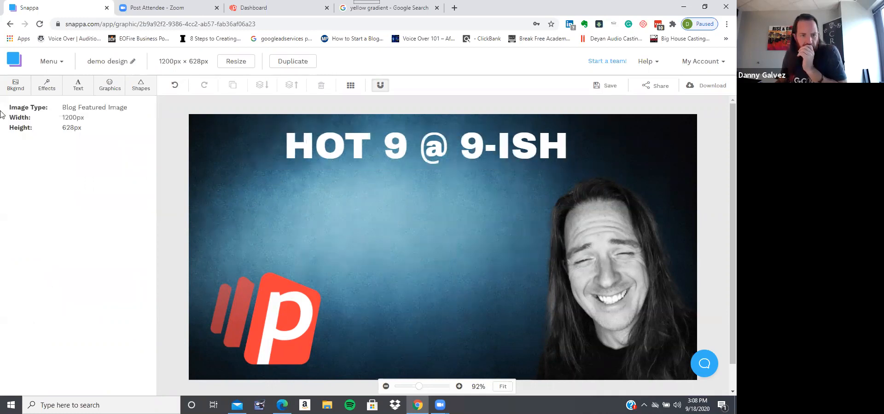
- Add a subheading text element in the Vampiro One font and colour it white (#ffffff)
left_click(75, 85)
left_click(106, 162)
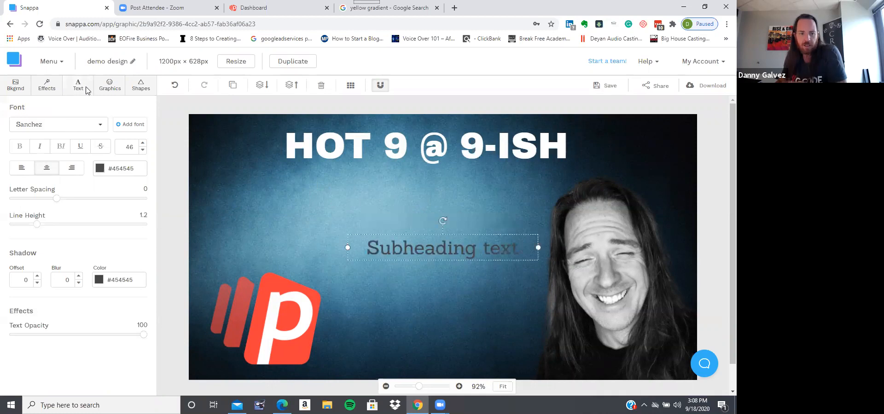
left_click(98, 124)
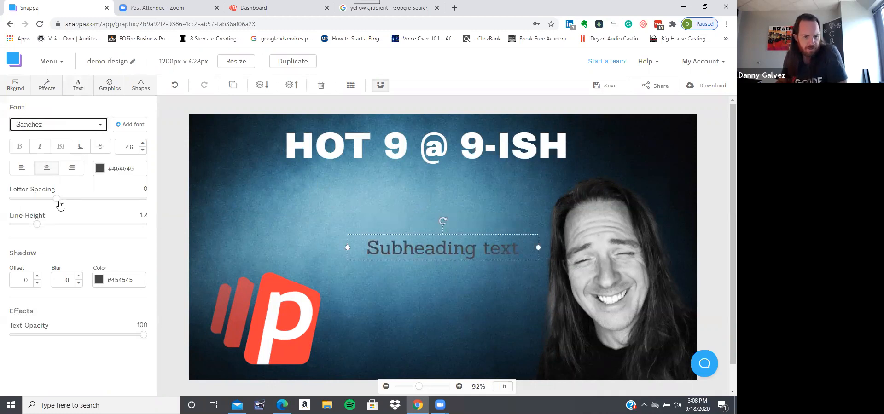
scroll(65, 207, "down", 10)
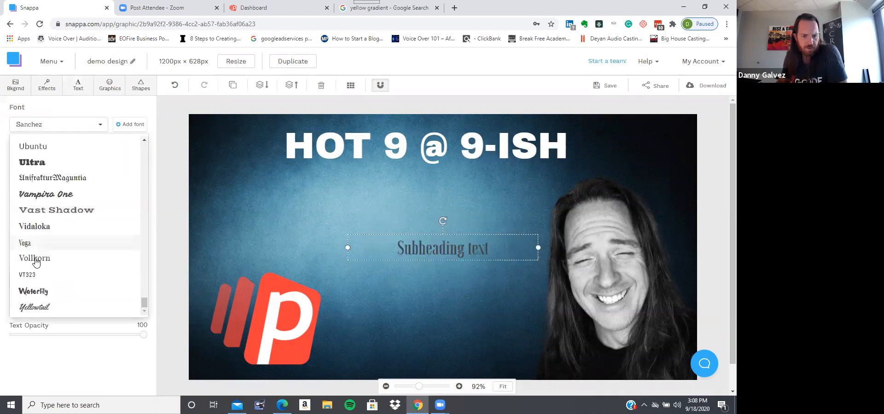
left_click(34, 258)
left_click(73, 123)
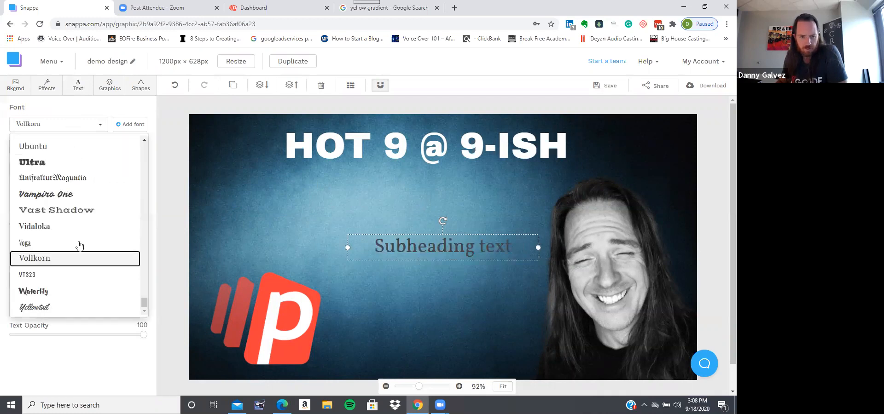
left_click(52, 195)
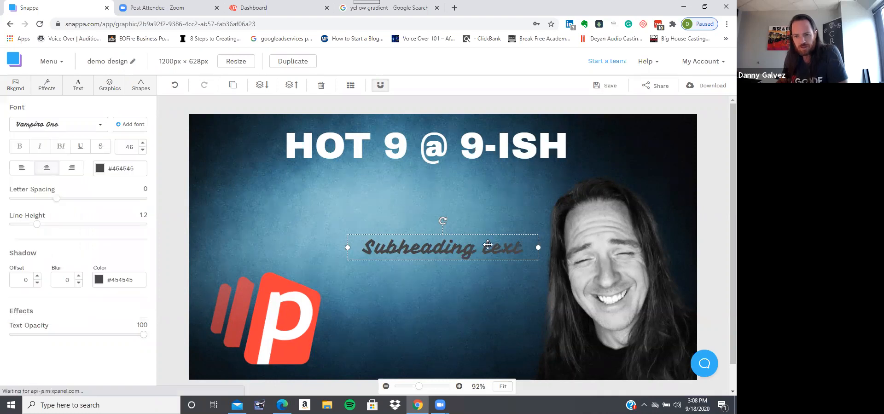
left_click(100, 168)
left_click(110, 216)
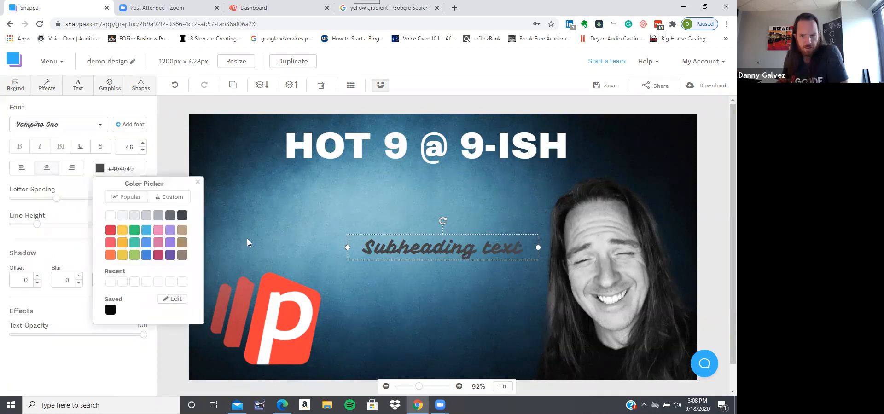
- Replace the placeholder subheading text with "Brought to you by:"
double_click(521, 247)
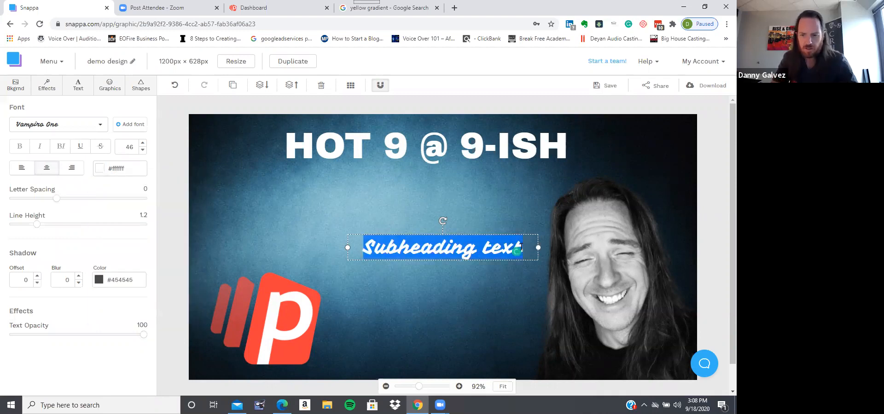
type("brought")
key("BackSpace")
key("BackSpace")
key("ctrl+a")
type("Broug")
key("BackSpace")
key("BackSpace")
key("BackSpace")
type("a")
type("o")
key("BackSpace")
type("ught to you b")
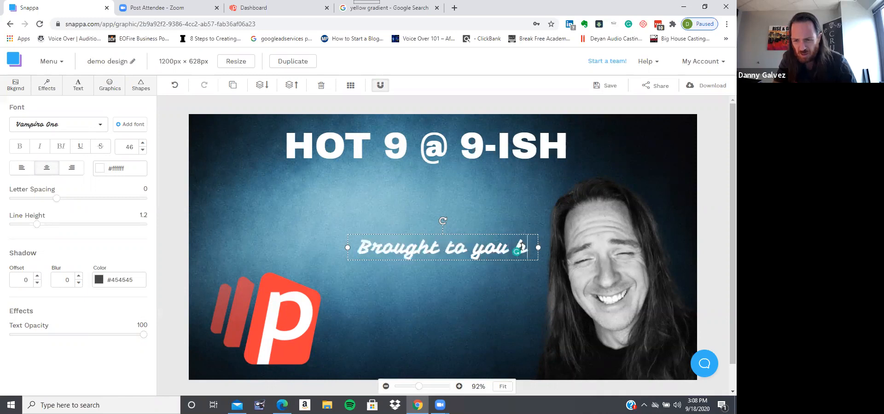
type("y")
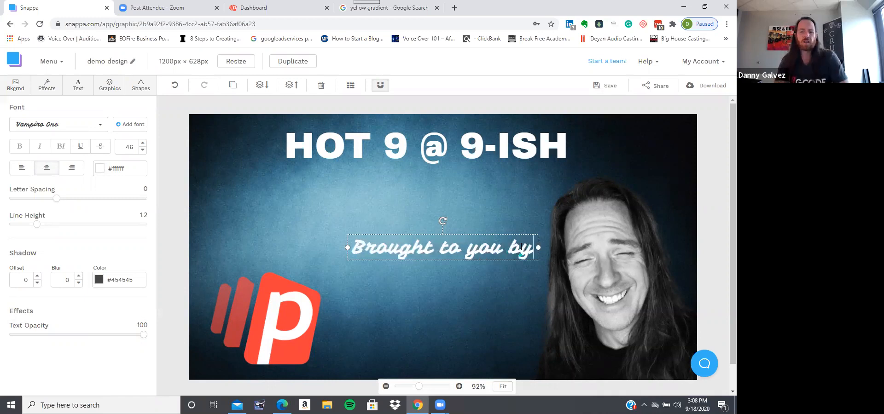
type(":")
- Add "PHONESITES" below "Brought to you by:" after a blank line and move the text block up beneath the heading
key("Return")
key("Return")
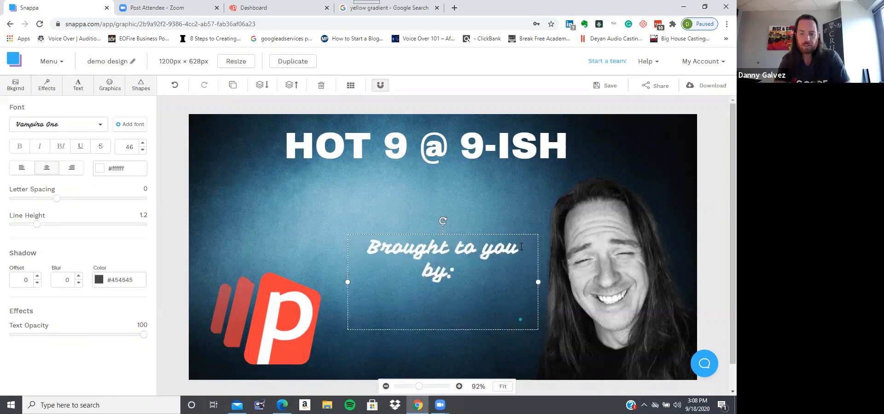
type("Pho")
key("BackSpace")
key("BackSpace")
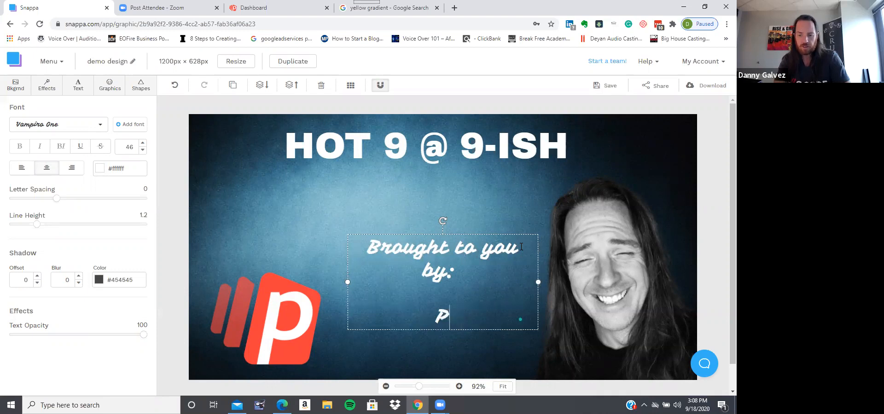
type("HONESIT")
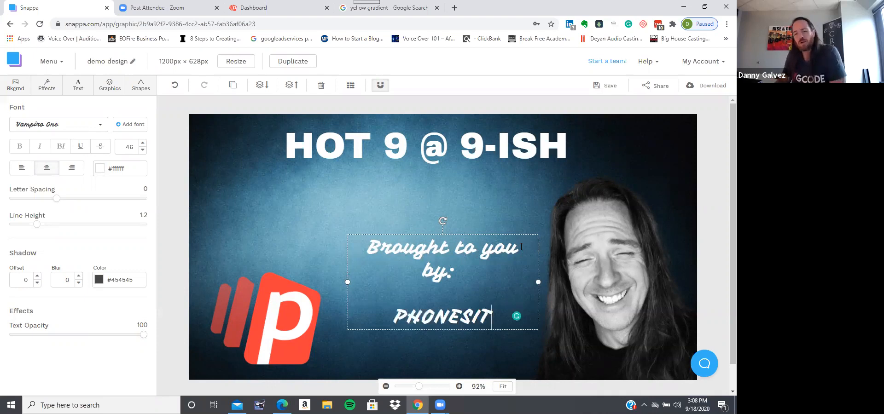
type("ES")
key("Escape")
left_click_drag(424, 256, 400, 199)
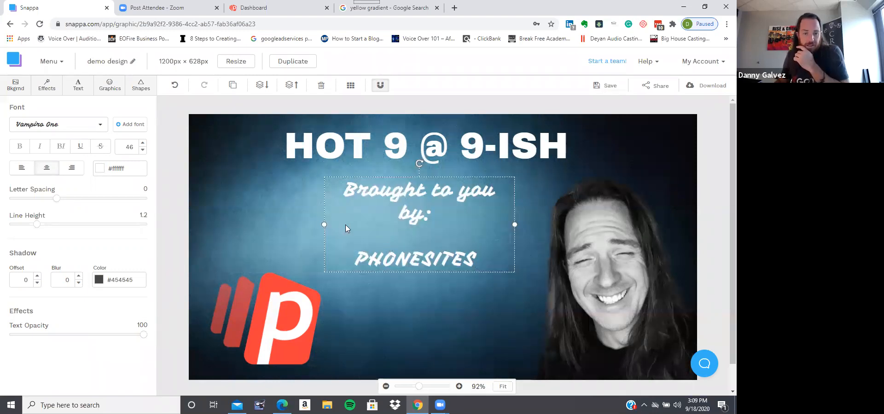
- Try right and left alignment on the subheading text and return it to centre alignment
left_click(72, 170)
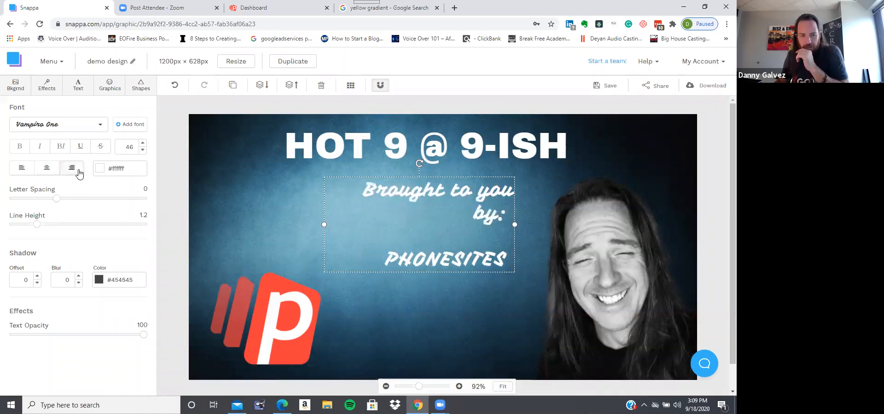
left_click(21, 168)
left_click(44, 170)
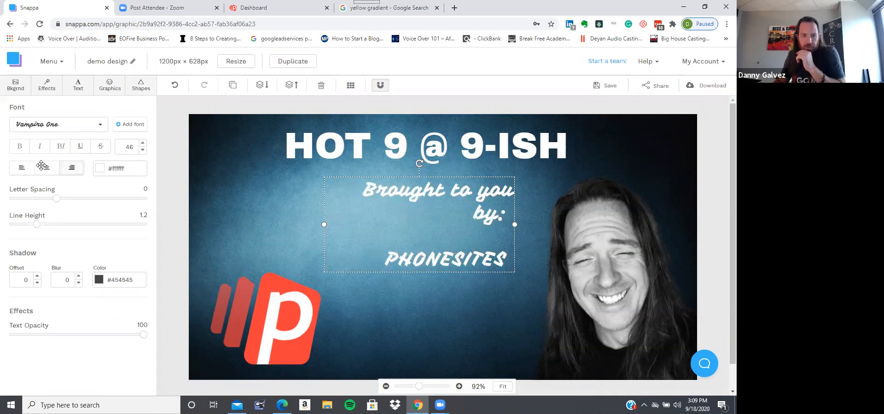
- Set the subheading's letter spacing to 20 and line height to 2.6, widening its box and repositioning it beneath the heading
left_click_drag(57, 201, 161, 198)
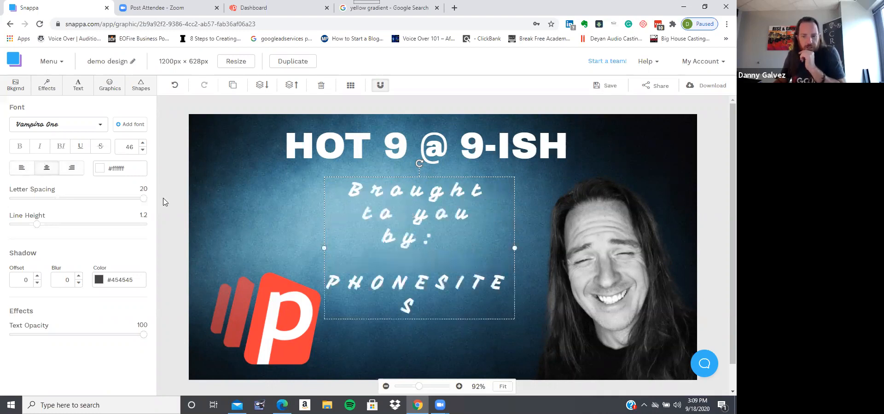
left_click_drag(326, 251, 210, 244)
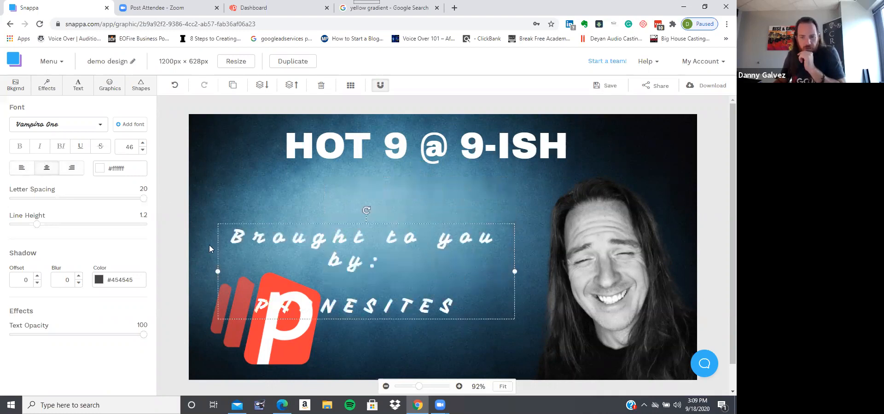
left_click_drag(445, 235, 504, 182)
left_click_drag(36, 226, 119, 232)
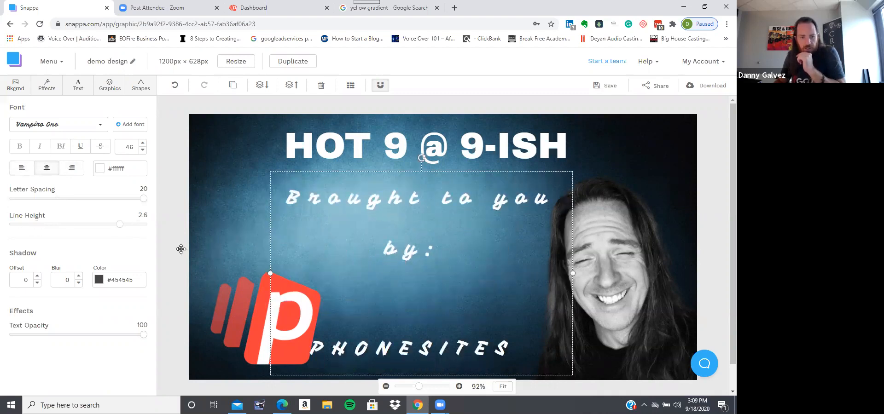
- Give the subheading text a shadow with offset 6 in black (#000000)
left_click(37, 277)
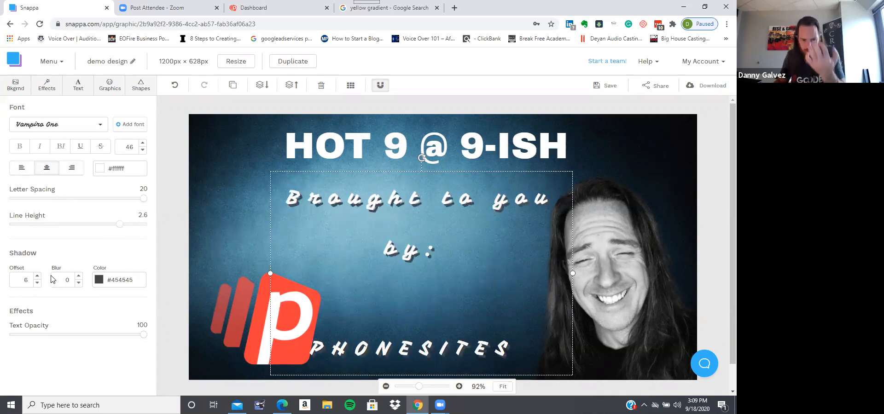
left_click(99, 280)
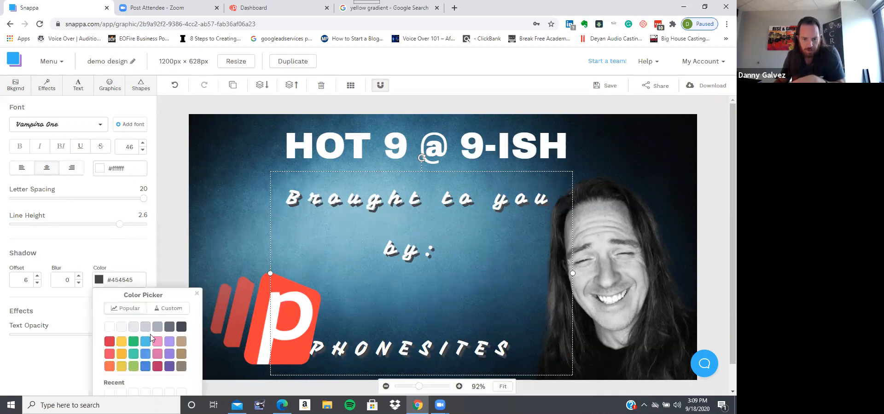
scroll(156, 315, "down", 1)
left_click(168, 308)
left_click_drag(111, 365, 108, 390)
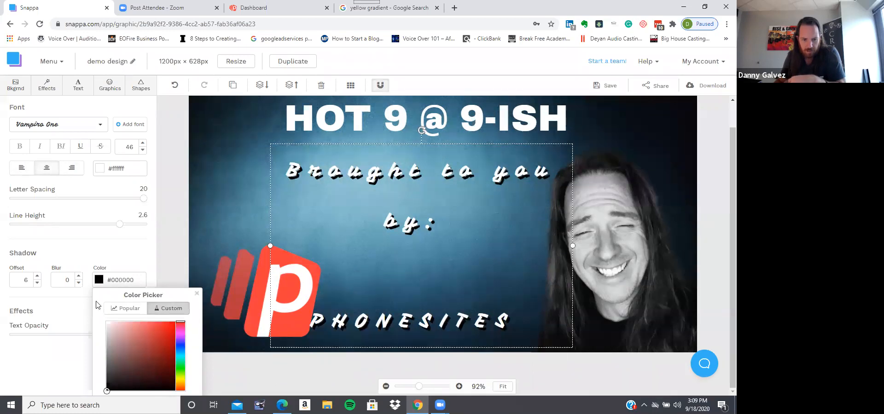
left_click(98, 280)
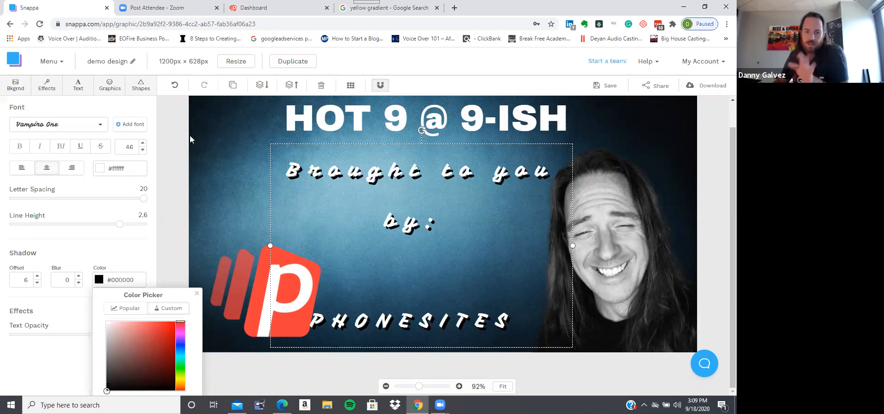
- Try strikethrough and underline on the subheading text, removing each one again
left_click(101, 148)
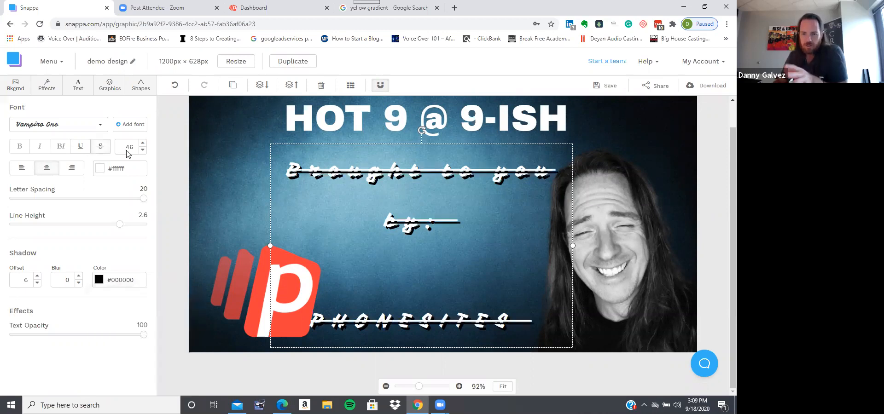
left_click(103, 148)
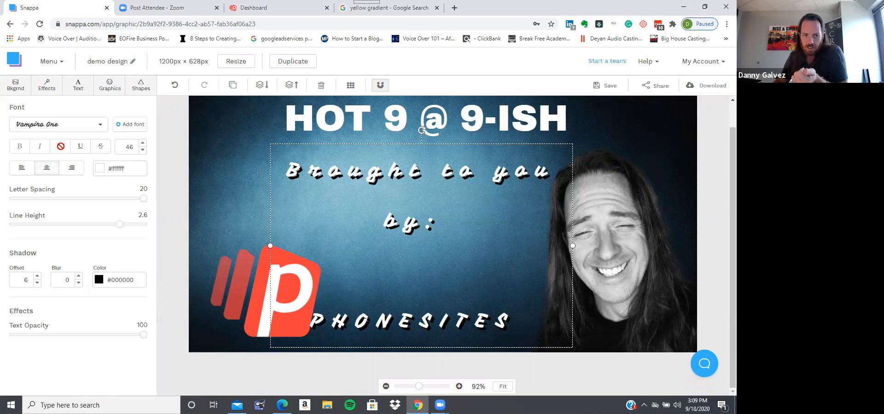
left_click(81, 148)
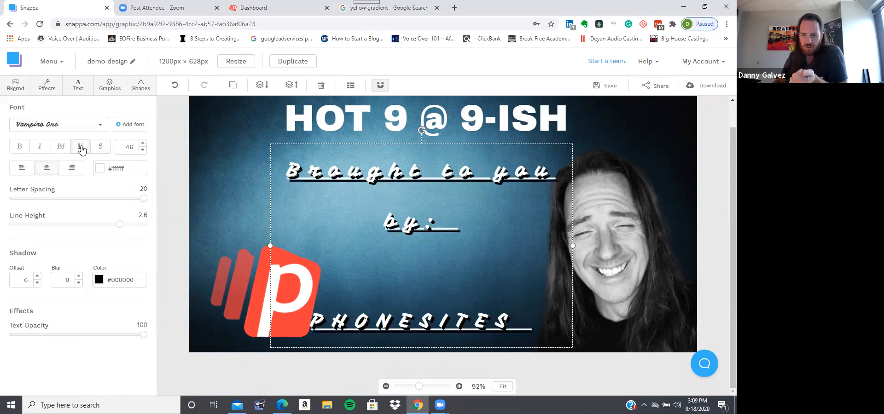
left_click(81, 148)
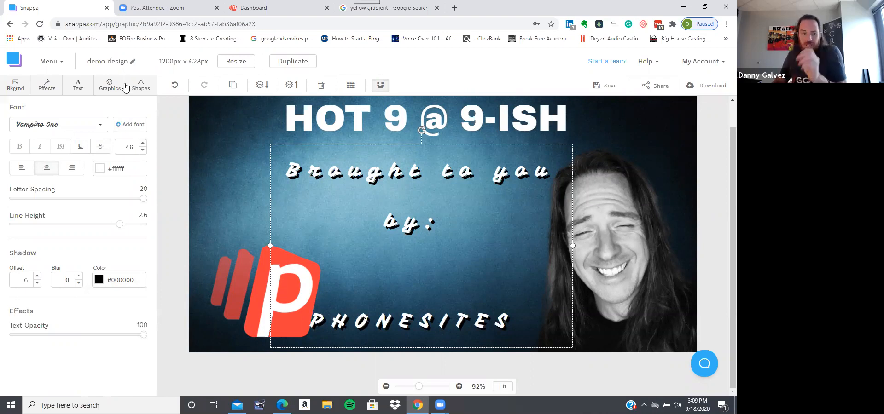
- Add a solid right-triangle shape to the canvas and fill it with yellow (#ebeb0e)
left_click(51, 87)
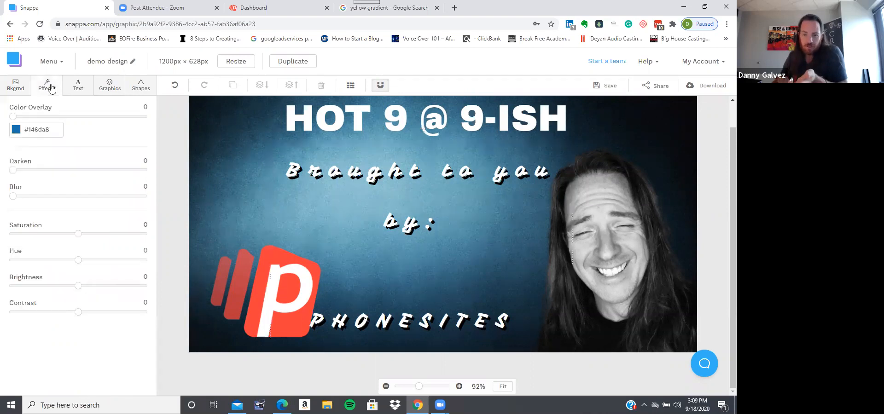
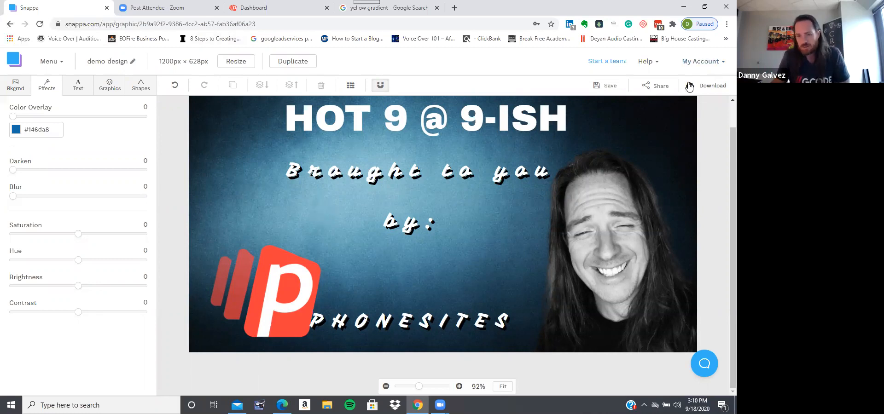
left_click(143, 89)
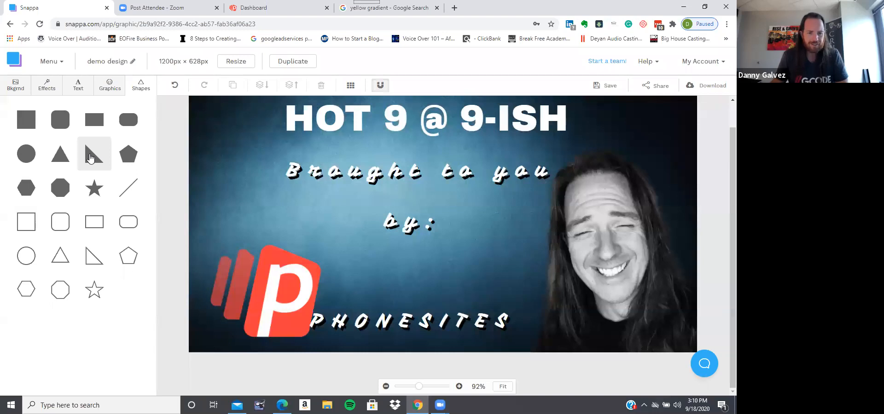
left_click(91, 158)
left_click(420, 255)
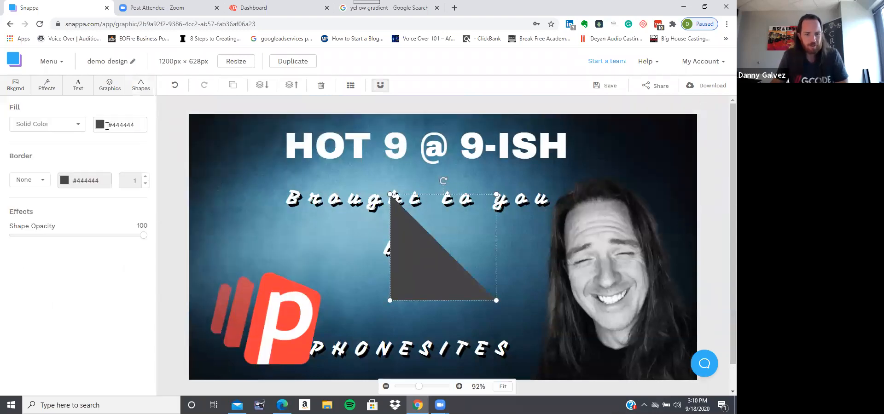
left_click(100, 125)
left_click(182, 225)
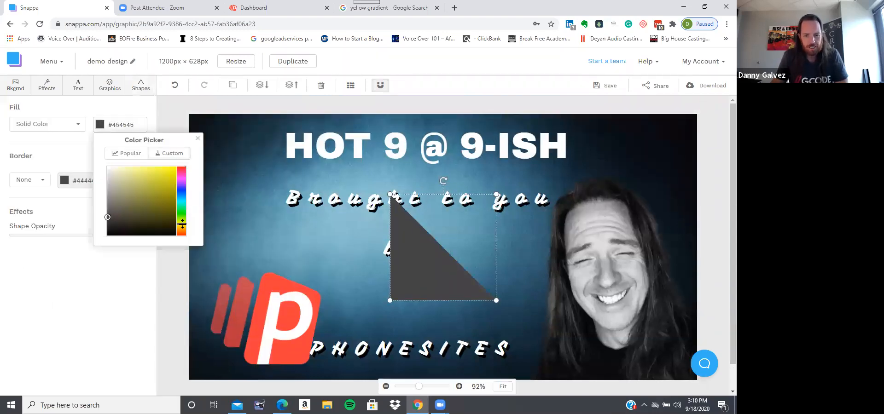
left_click(171, 171)
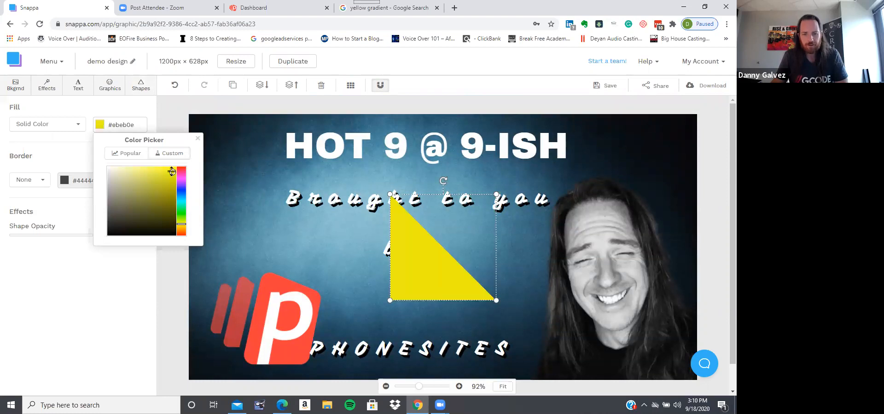
- Set the triangle's border colour to green (#8ddb18) and move the shape partly off the canvas into its top-left corner
left_click(65, 181)
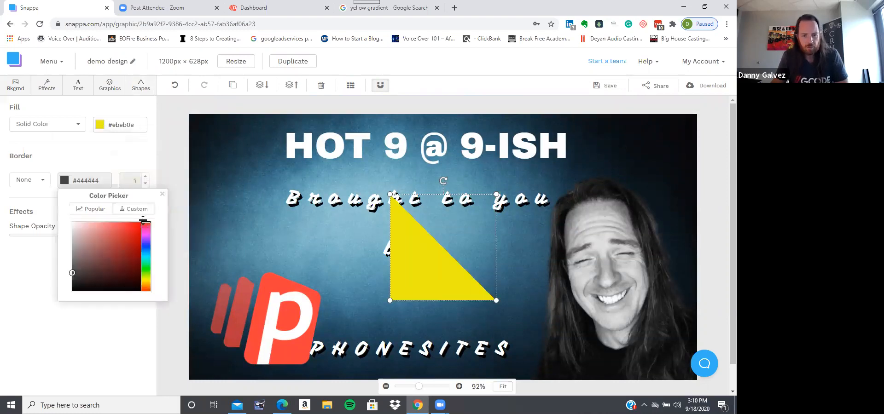
left_click(147, 275)
left_click(133, 232)
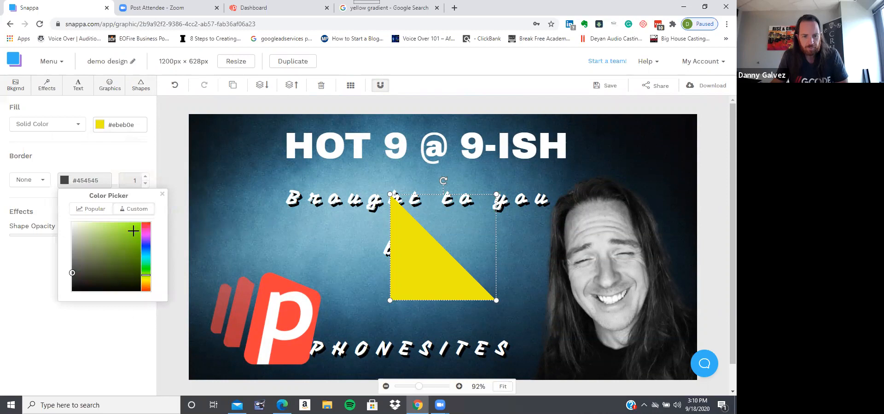
left_click(219, 262)
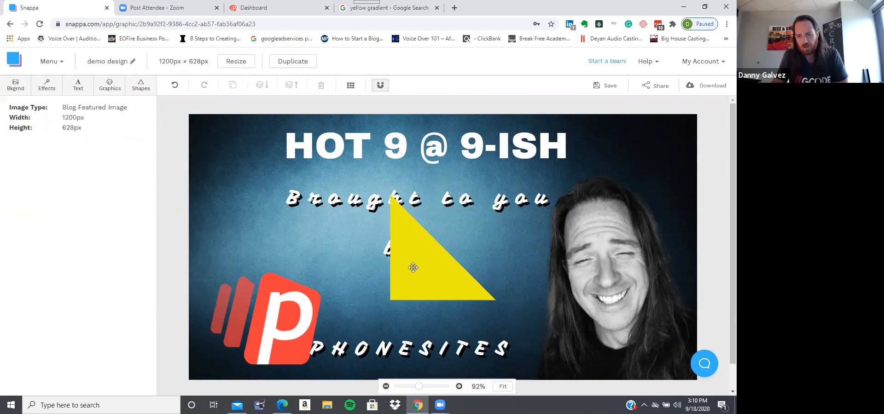
left_click_drag(423, 251, 197, 124)
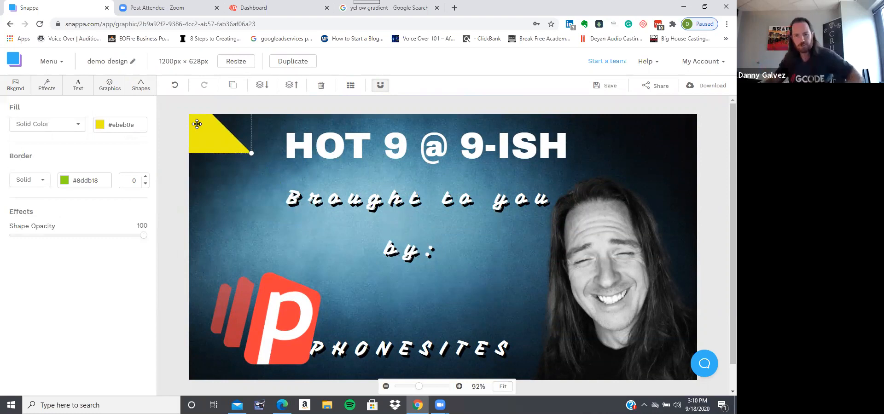
left_click_drag(229, 146, 227, 144)
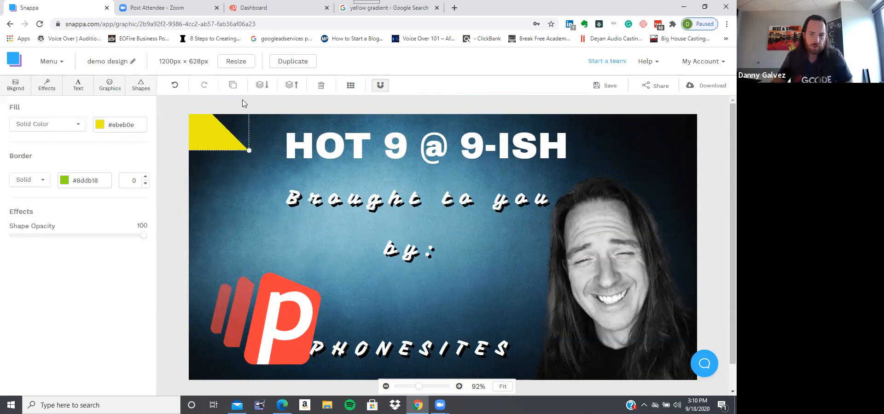
- Duplicate the yellow triangle twice and place the copies in the canvas's top-right and bottom-left corners
left_click(232, 85)
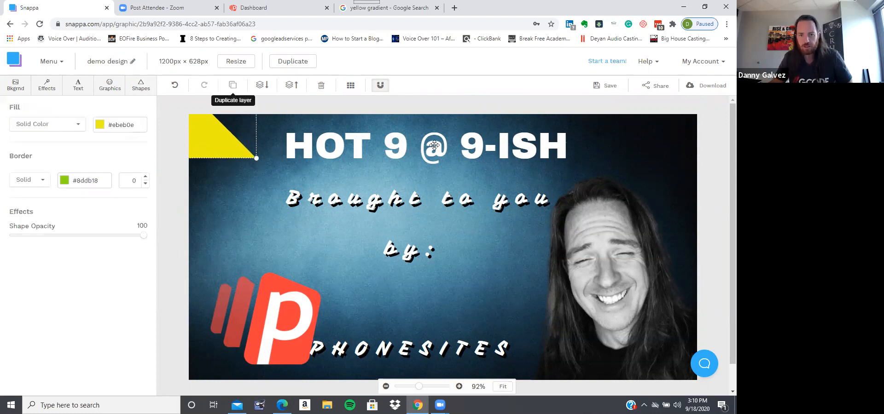
left_click_drag(648, 154, 719, 143)
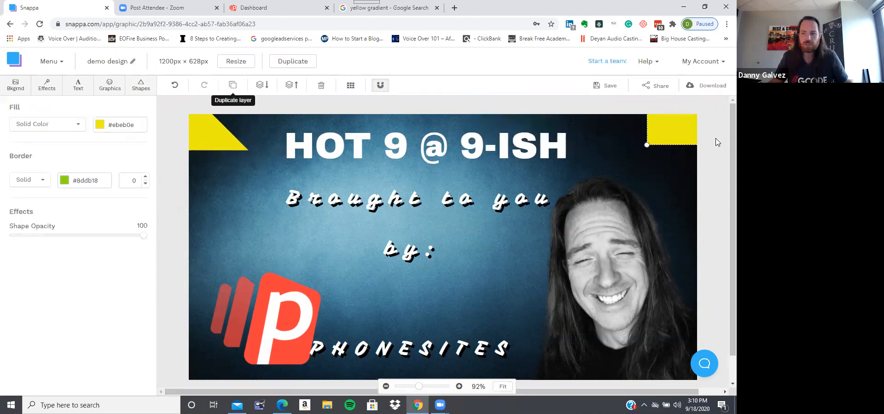
left_click(232, 86)
left_click_drag(670, 138, 157, 413)
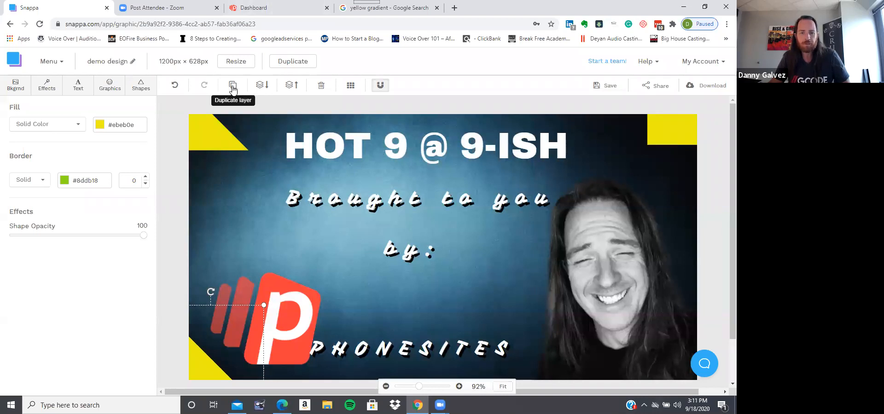
left_click_drag(682, 135, 699, 134)
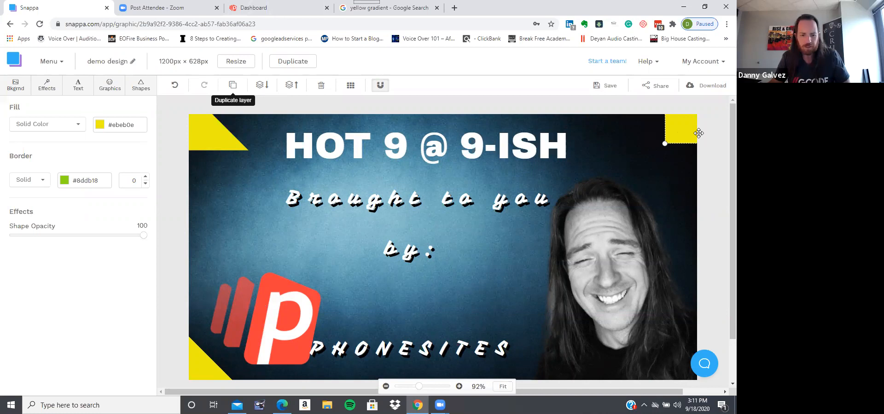
- Duplicate the triangle in the canvas's bottom-left corner and place the copy in the bottom-right corner
left_click(199, 365)
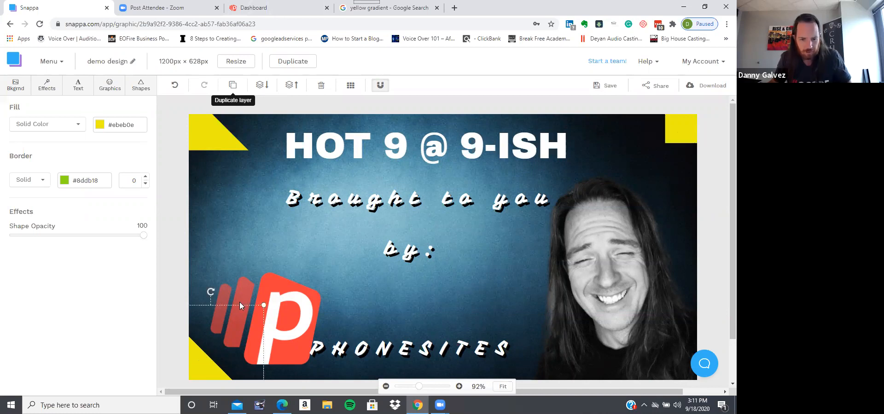
left_click(233, 88)
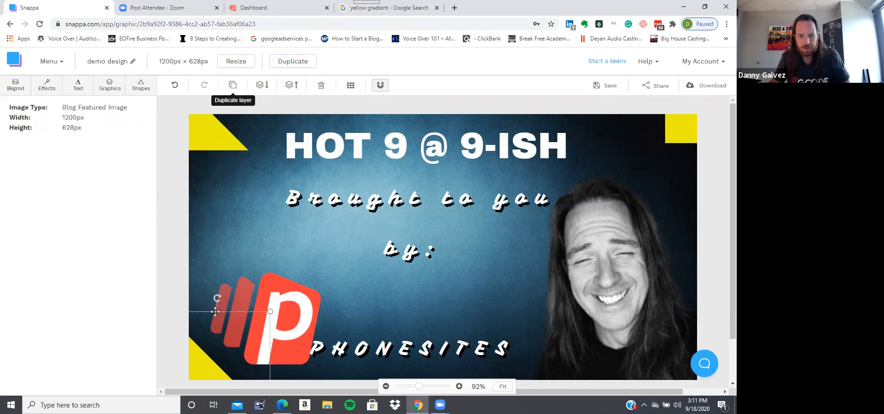
left_click_drag(228, 348, 725, 384)
left_click(506, 308)
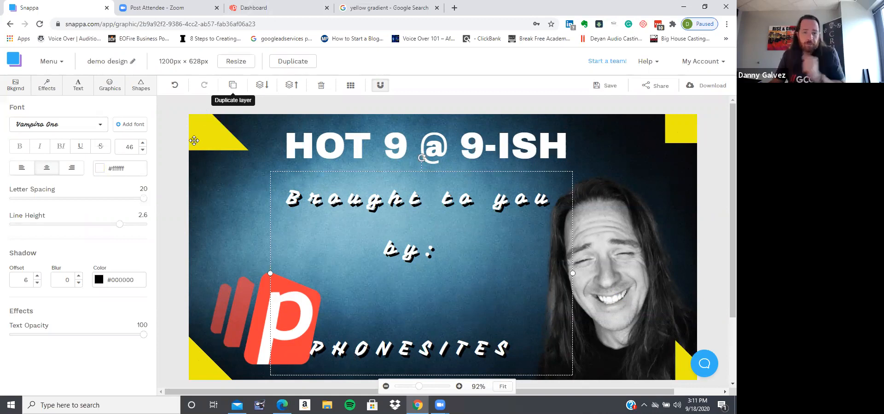
- Save the demo design
left_click(604, 91)
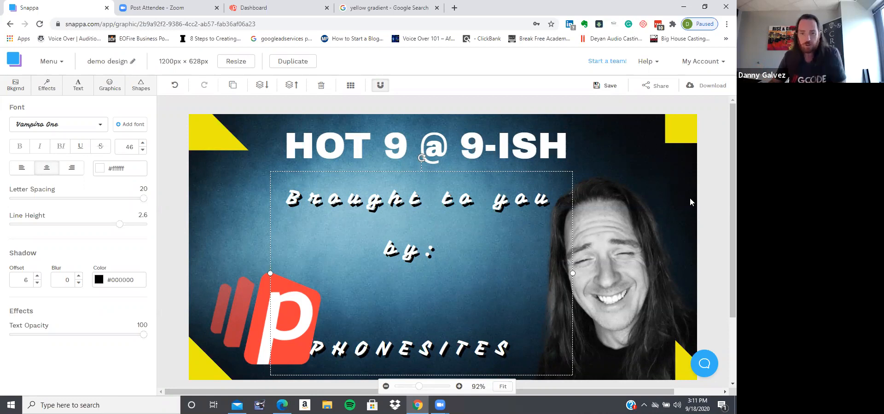
- Switch to the Phonesites dashboard and open the published ATTENTION PUBLISHED AUTHORS page of the Audiobook Narration website
left_click(253, 13)
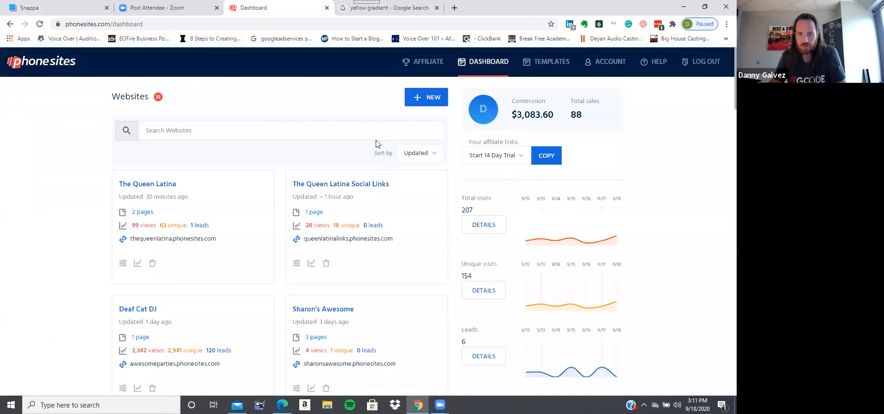
scroll(220, 203, "down", 3)
scroll(219, 204, "down", 5)
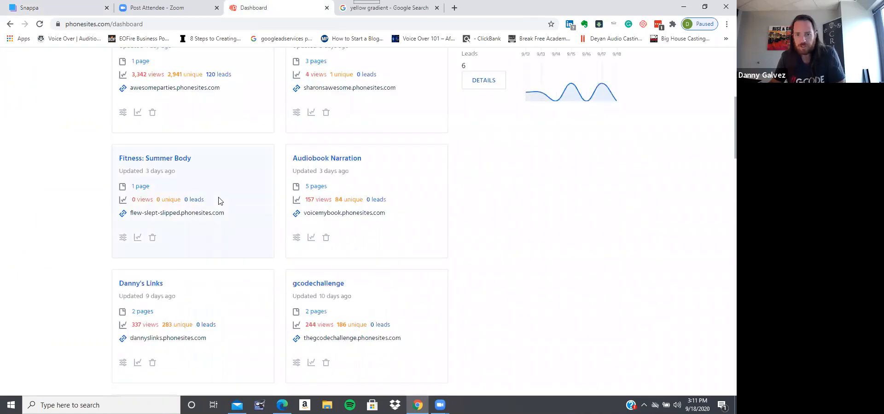
left_click(326, 68)
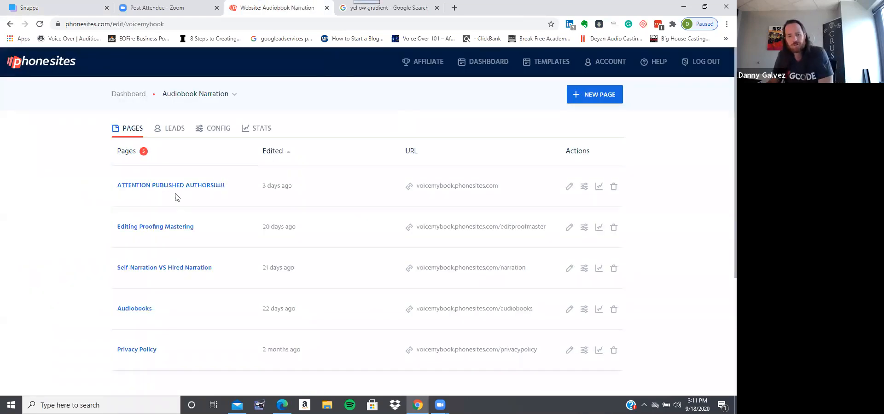
left_click(180, 187)
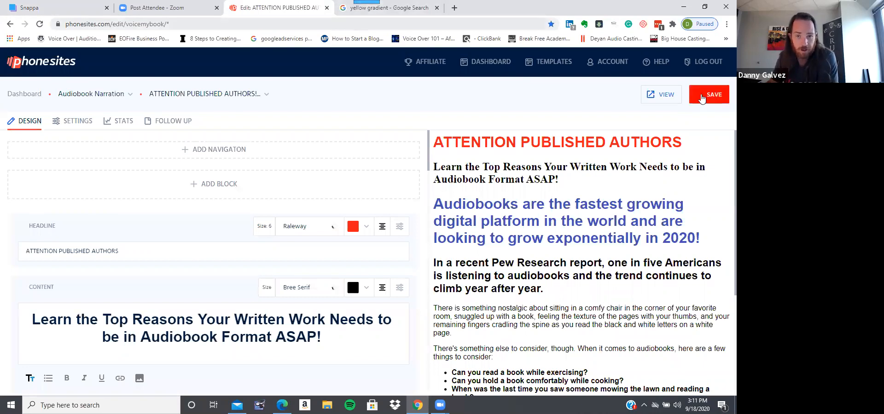
left_click(714, 100)
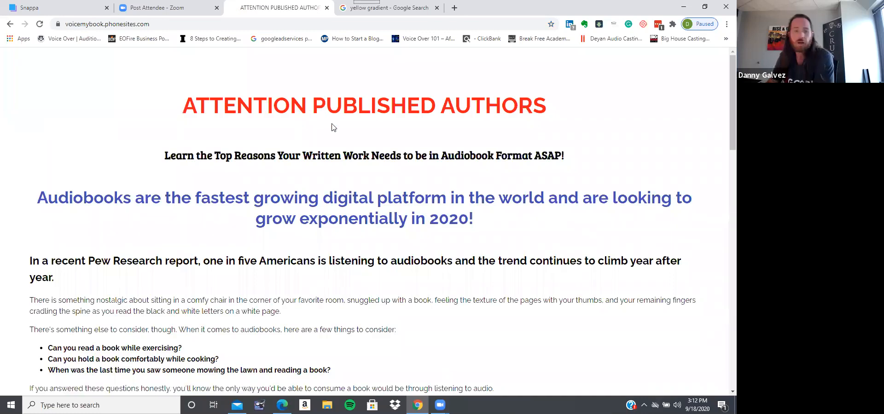
- Examine the Audiobooks, Self-Narration VS Hired Narration and Editing Proofing Mastering banner images on the published page
scroll(328, 129, "down", 4)
scroll(329, 129, "down", 3)
scroll(328, 134, "down", 4)
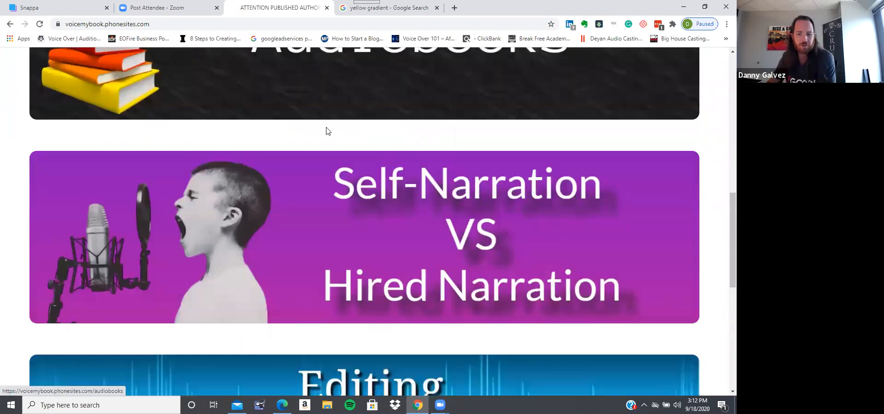
scroll(328, 138, "down", 1)
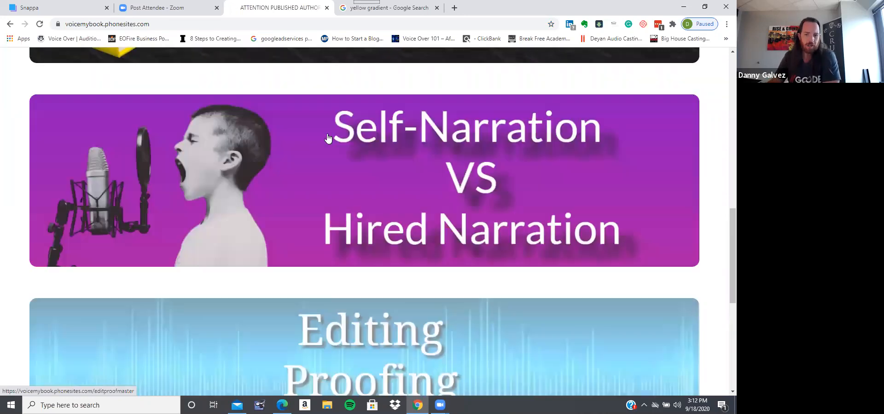
scroll(327, 134, "up", 4)
scroll(328, 137, "down", 1)
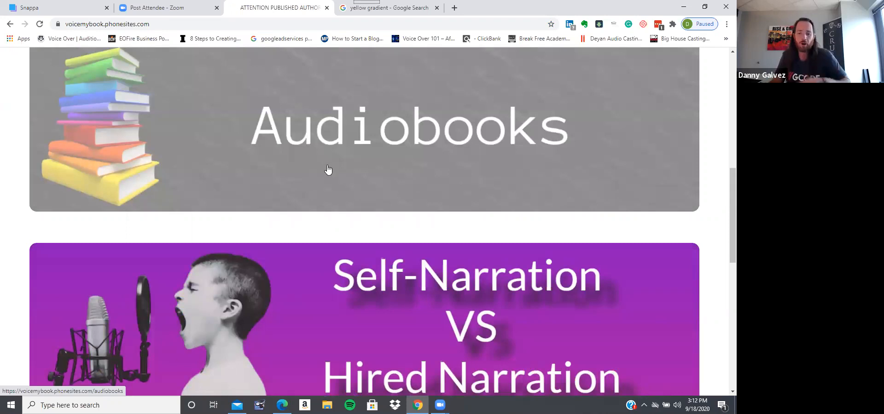
scroll(213, 203, "down", 5)
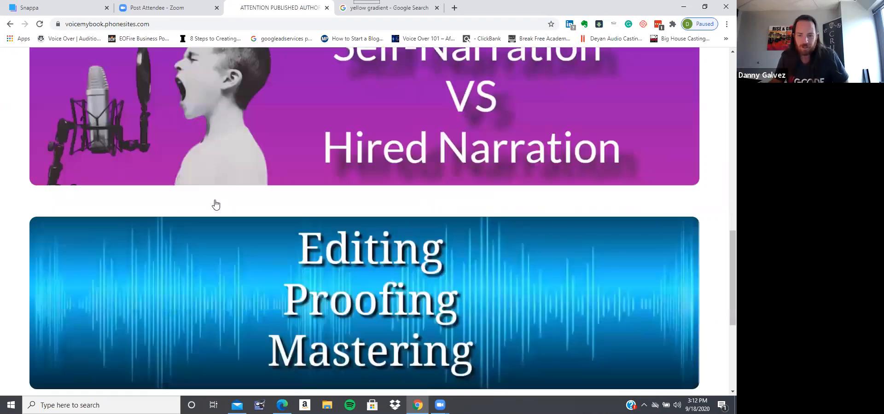
scroll(236, 203, "down", 2)
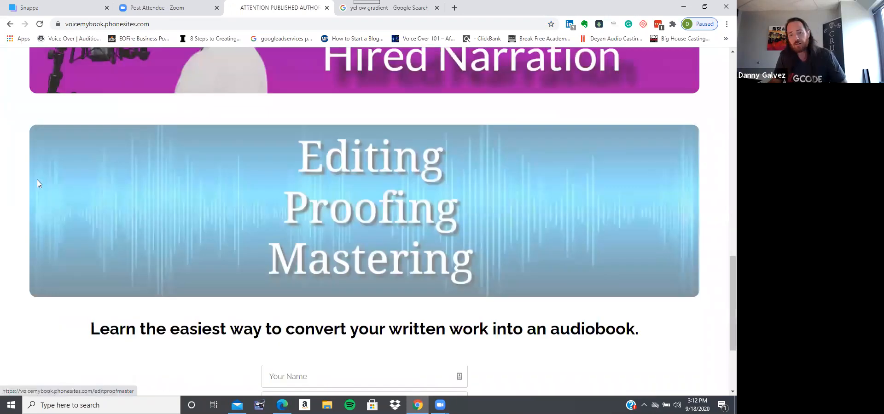
scroll(330, 258, "down", 3)
scroll(320, 143, "up", 5)
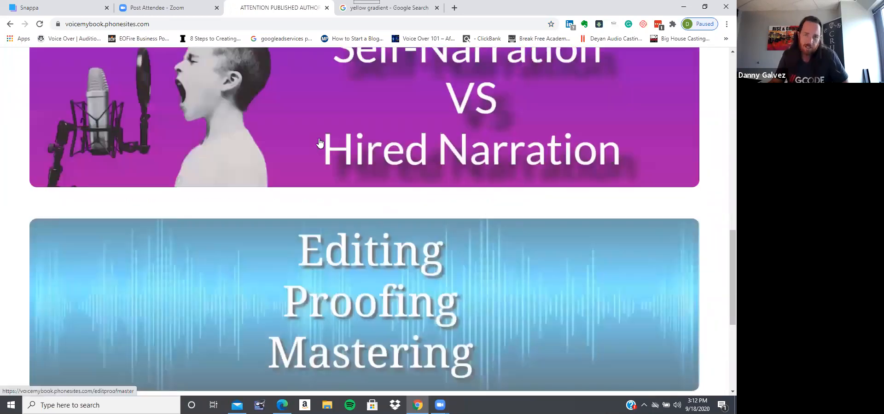
scroll(349, 272, "up", 3)
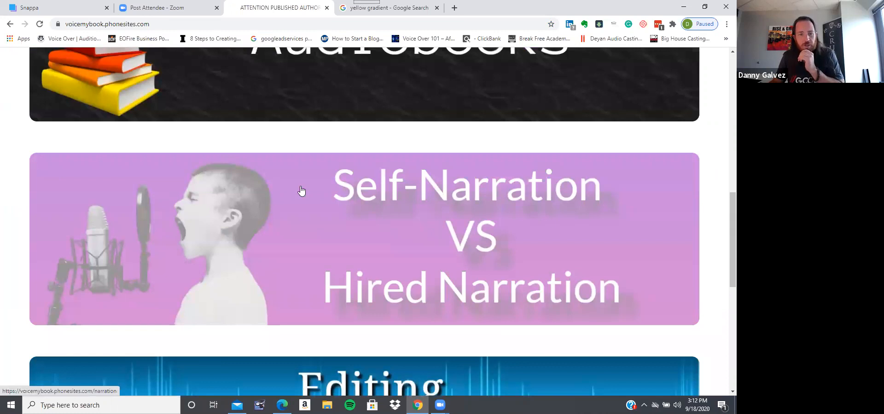
scroll(115, 184, "up", 3)
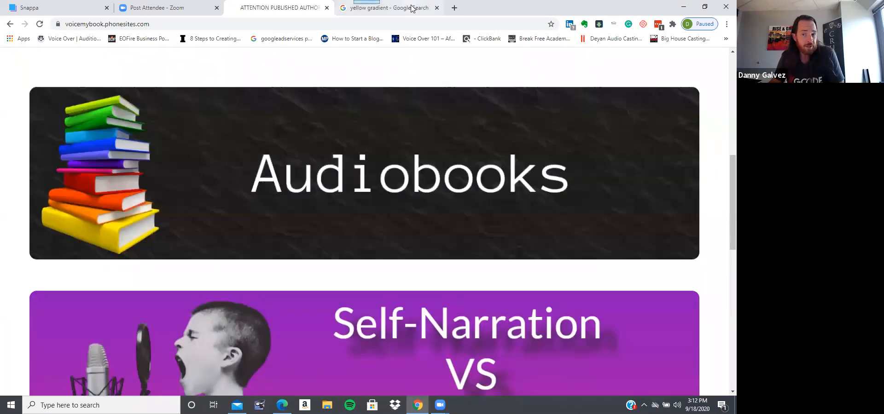
- Switch to Google and search for images of "pink ponies"
left_click(412, 8)
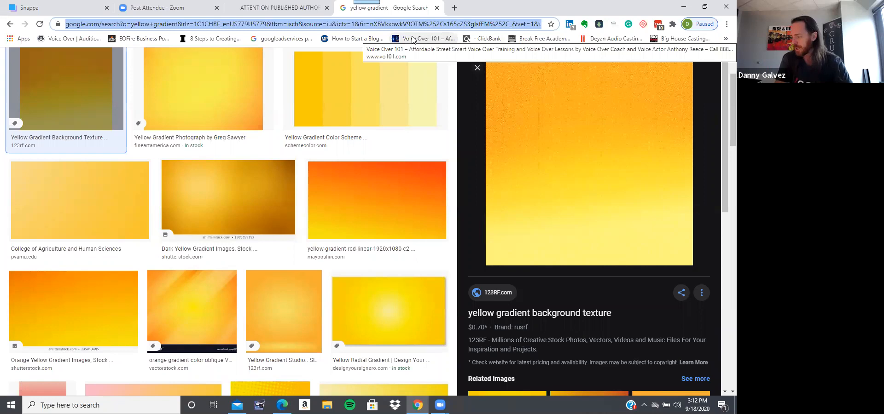
type("pi")
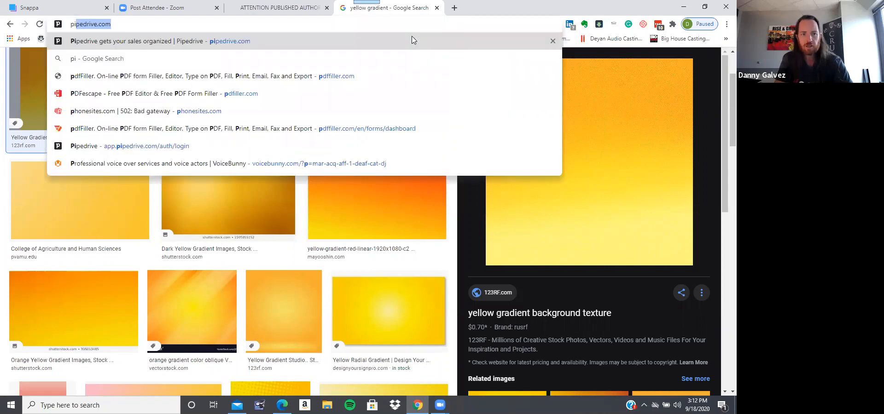
type("nk poinies")
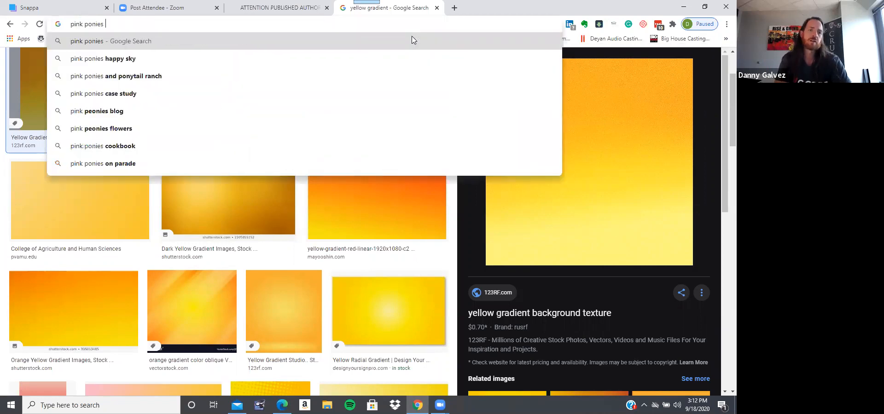
key("Return")
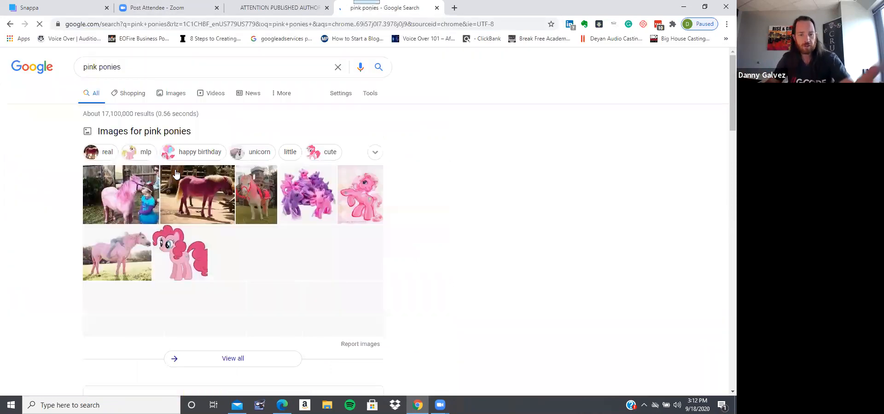
left_click(168, 94)
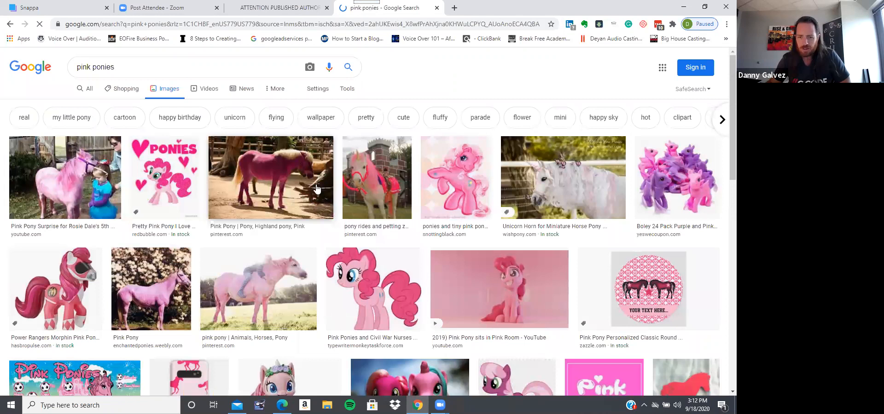
scroll(318, 190, "down", 1)
scroll(254, 113, "up", 1)
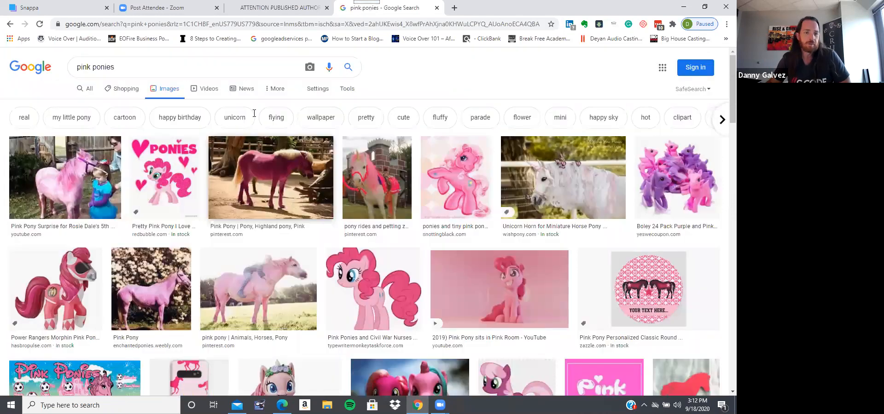
- Search Google Images for "love in words"
left_click_drag(5, 58, 4, 60)
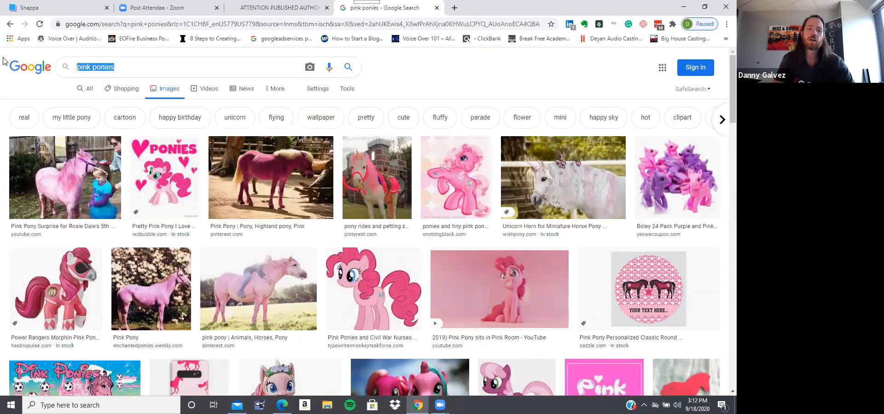
type("love ")
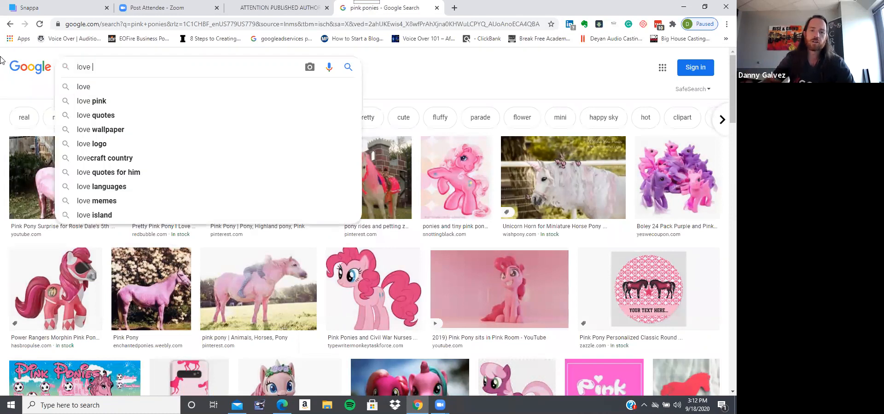
type("in words")
key("Return")
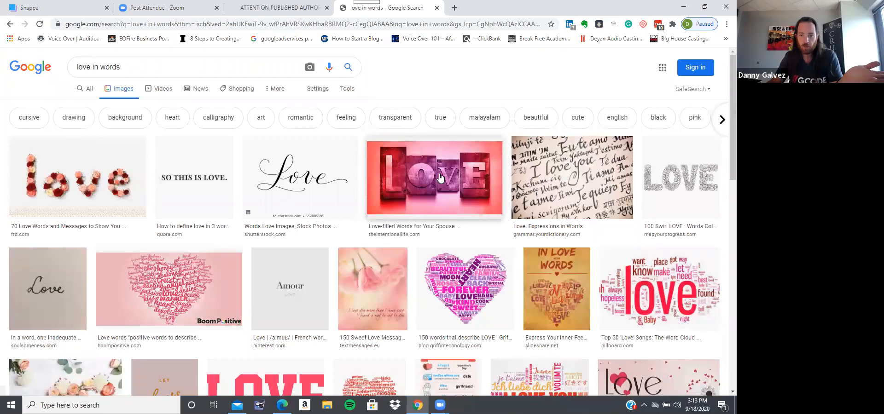
- Preview the "Love-filled Words for Your Spouse" image, bring up its save options and look over the related images
left_click(429, 141)
right_click(584, 111)
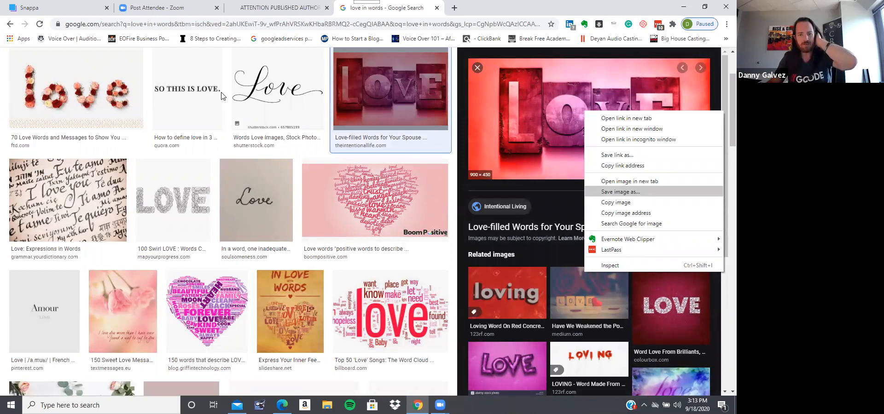
left_click(199, 146)
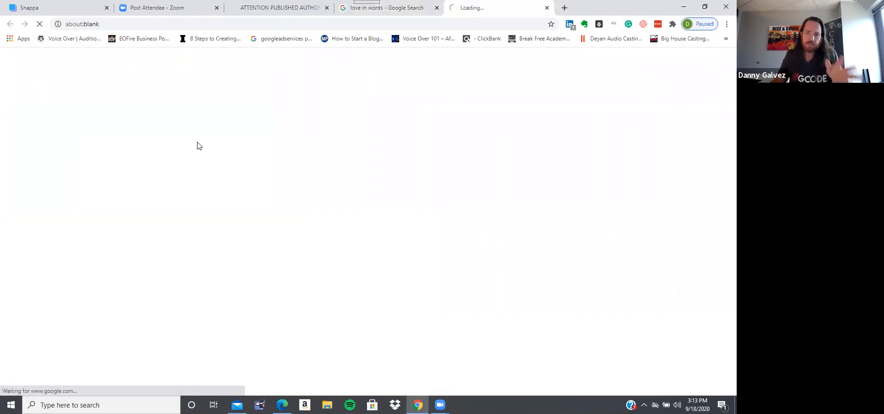
left_click(547, 8)
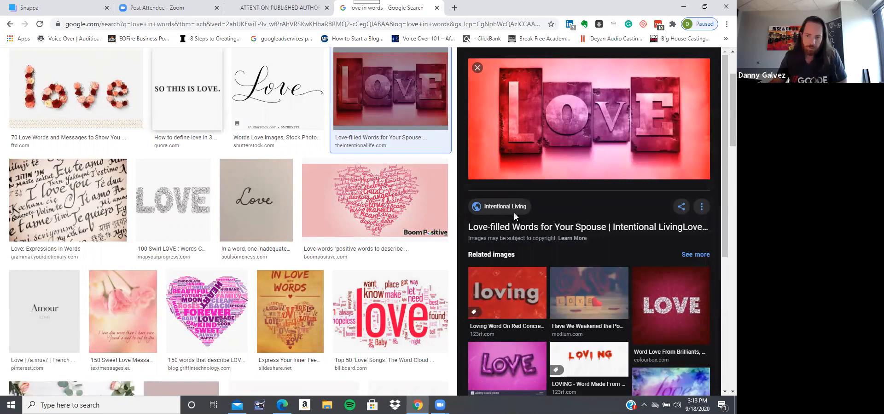
scroll(514, 213, "down", 3)
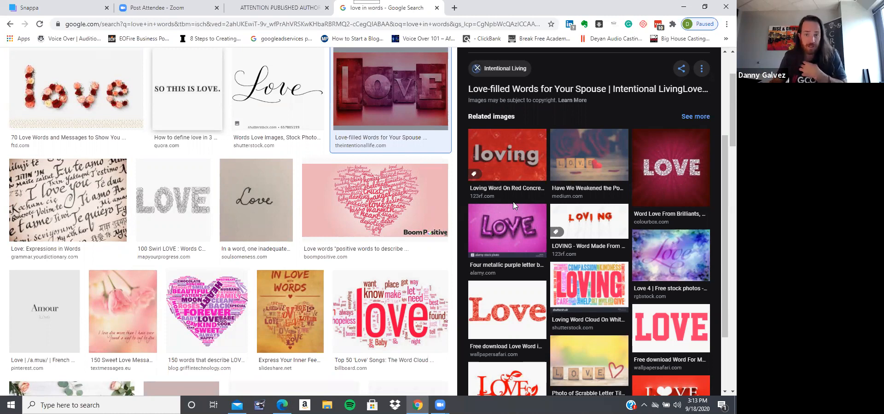
- Return to the published ATTENTION PUBLISHED AUTHORS page and look over its banners, contact form and opening text
left_click(282, 8)
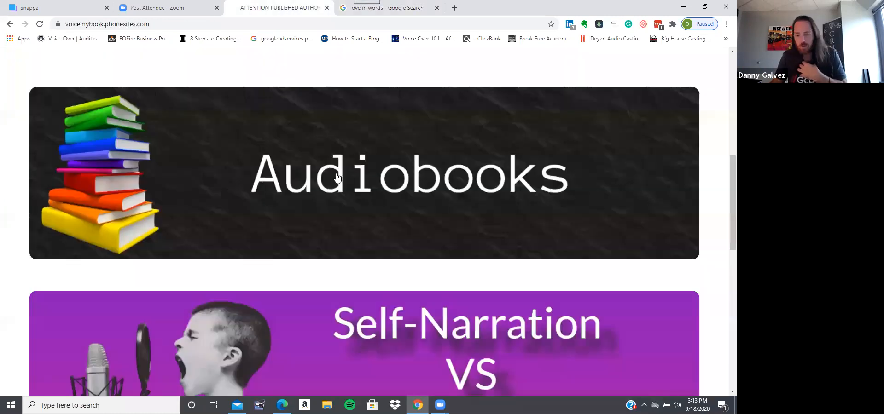
scroll(337, 177, "down", 10)
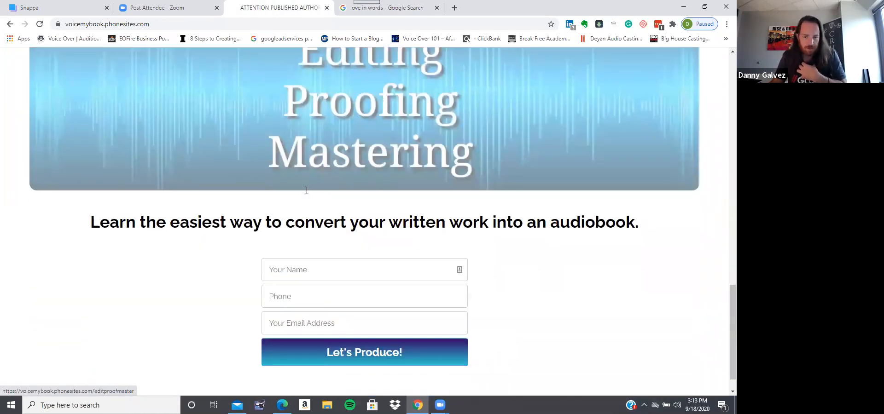
scroll(297, 182, "up", 15)
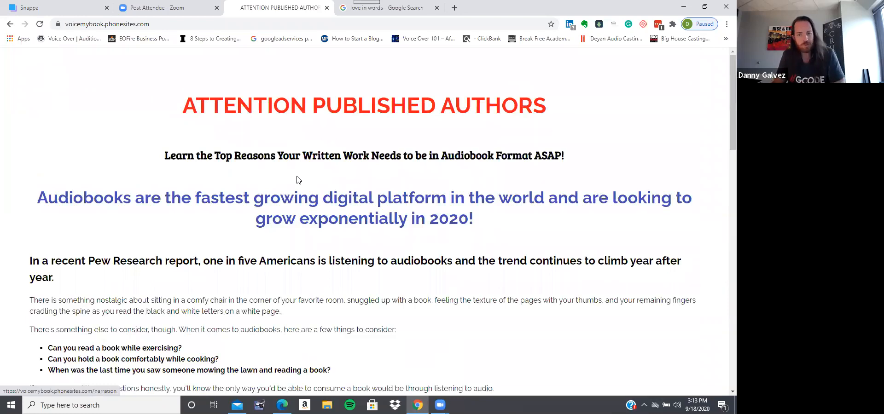
scroll(299, 133, "down", 3)
scroll(269, 136, "up", 3)
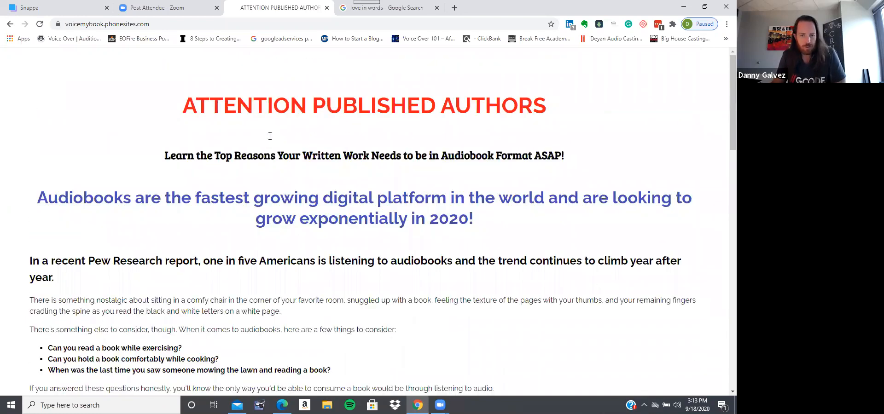
- Open the article linked from the Audiobooks banner and look over its text
scroll(364, 110, "down", 4)
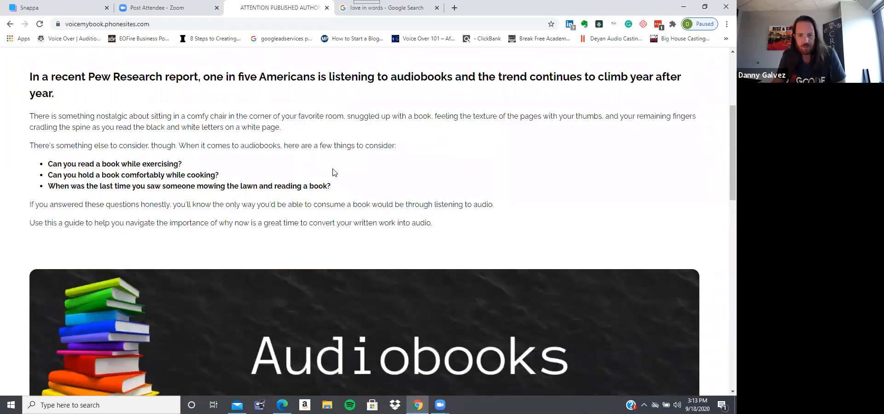
scroll(386, 155, "down", 6)
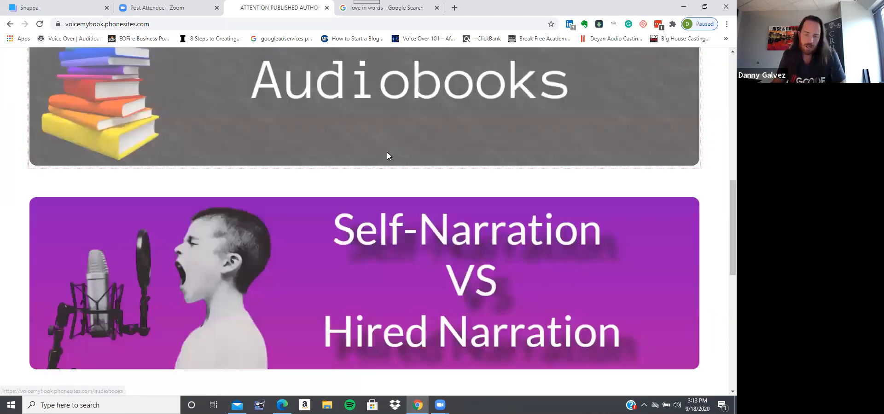
left_click(387, 152)
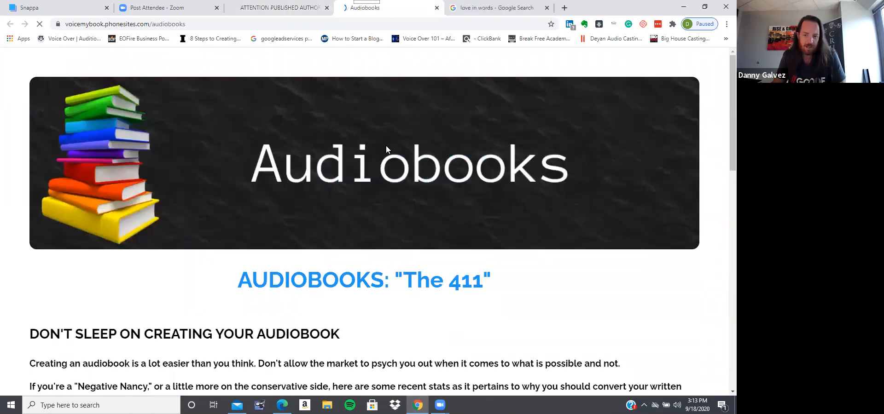
scroll(351, 203, "down", 5)
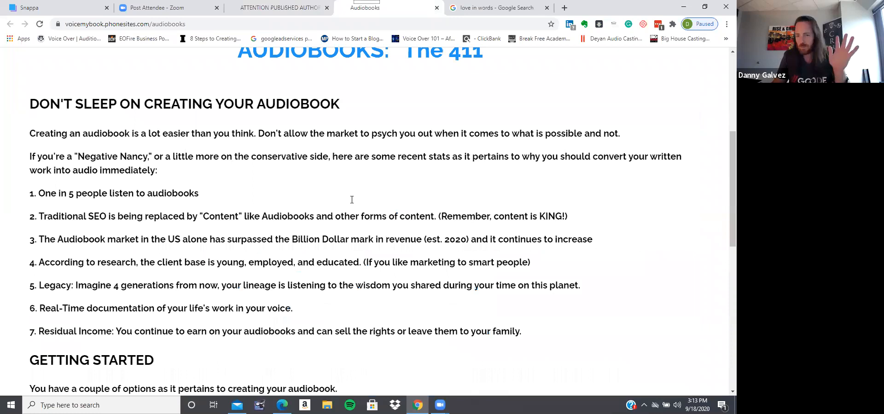
- Look over the rest of the Audiobooks article through the equipment section and return to its banner
scroll(352, 199, "down", 2)
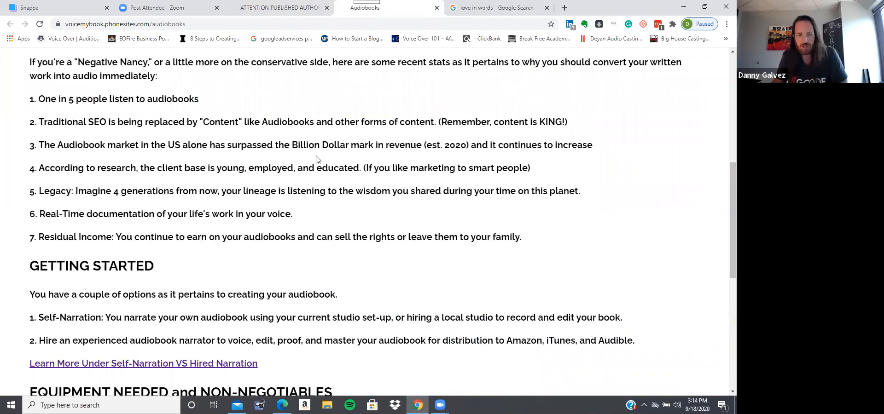
scroll(316, 159, "down", 7)
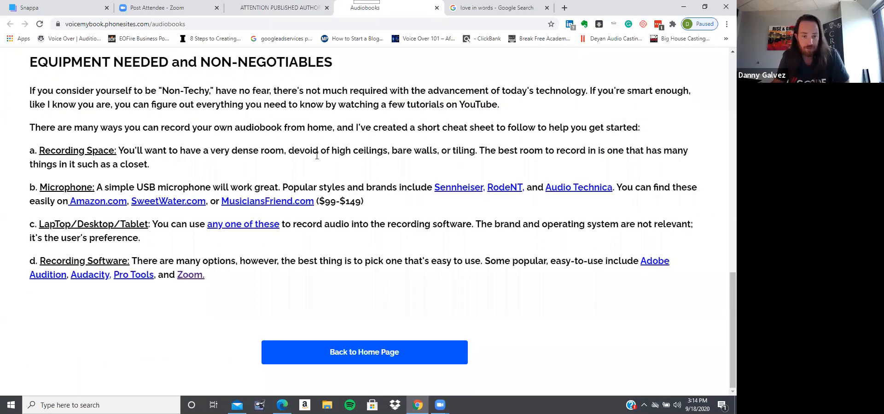
key("Home")
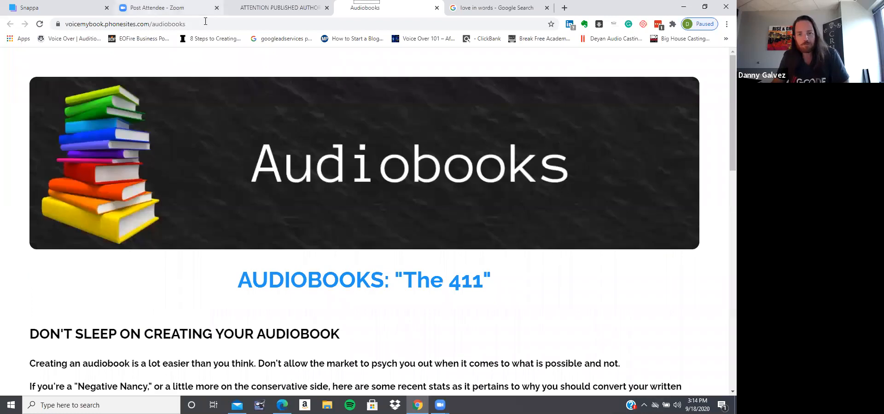
- Open the article linked from the Self-Narration VS Hired Narration banner and look over its text
key("ctrl+shift+Tab")
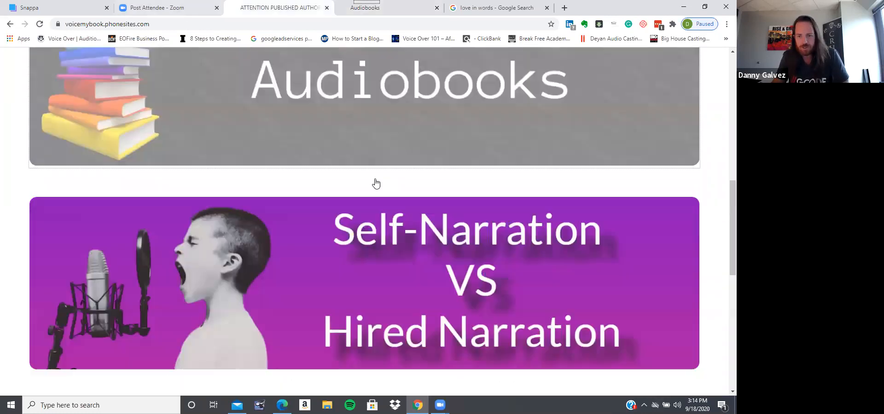
left_click(375, 183)
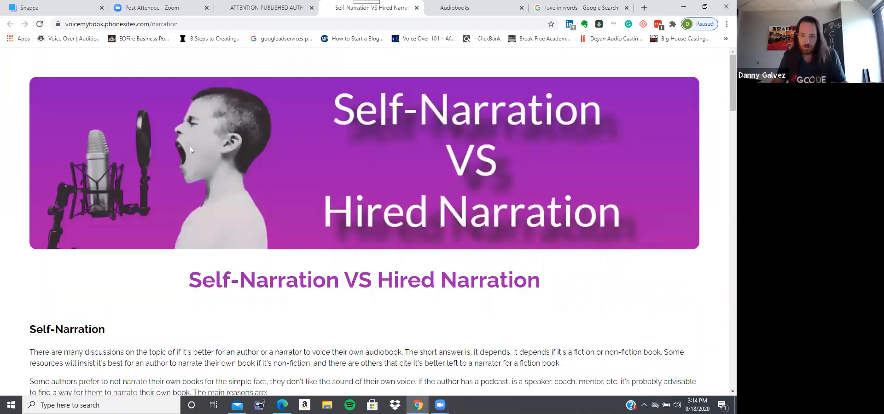
scroll(189, 145, "down", 15)
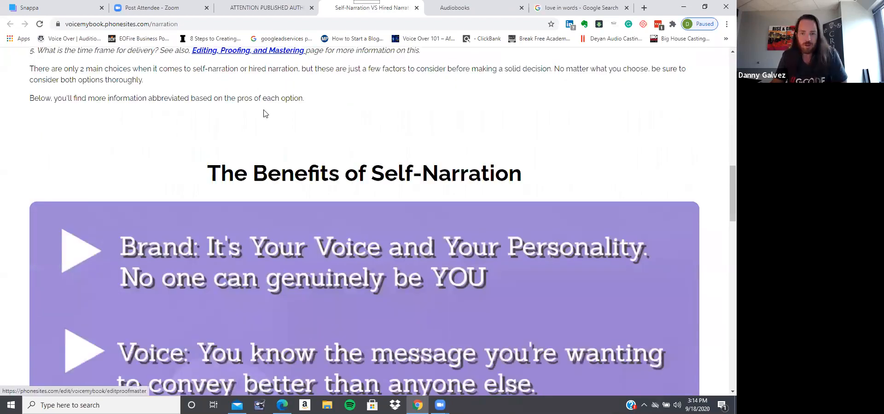
scroll(193, 134, "down", 2)
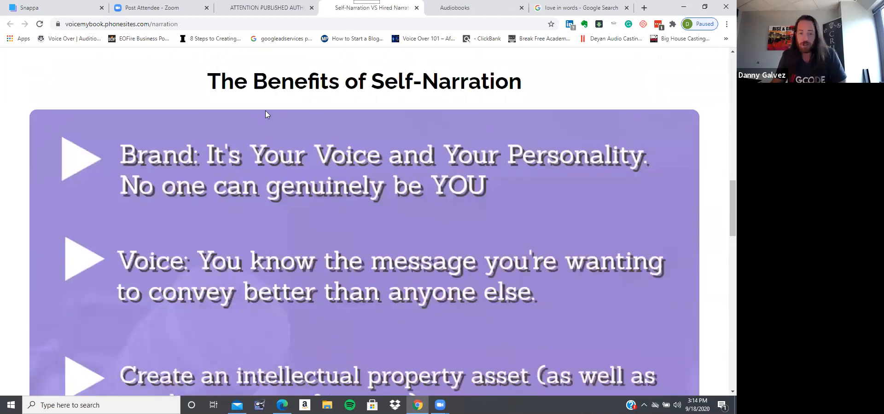
- Look over the self-narration and hired-narration benefits graphics and open the consultation booking page
scroll(226, 127, "down", 8)
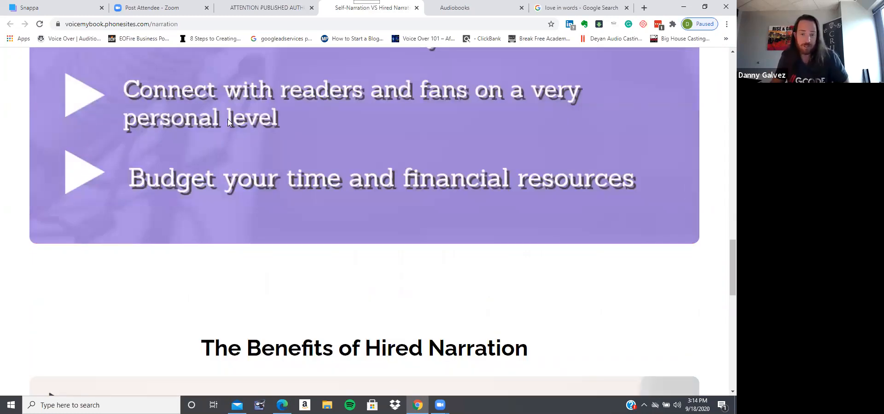
scroll(229, 121, "down", 5)
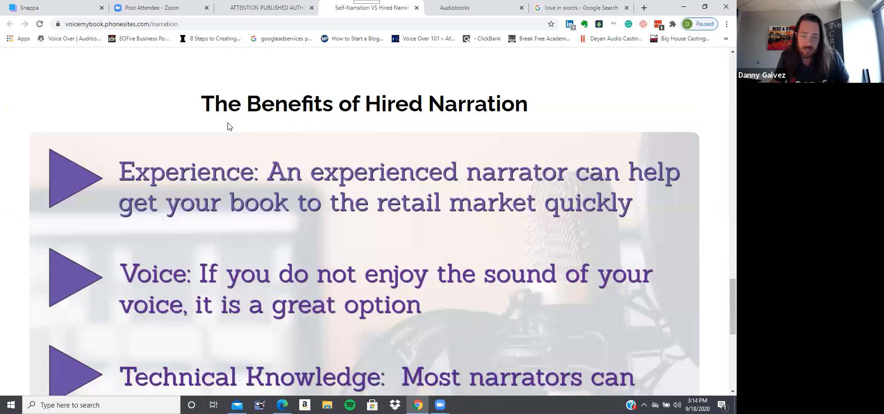
scroll(228, 124, "down", 5)
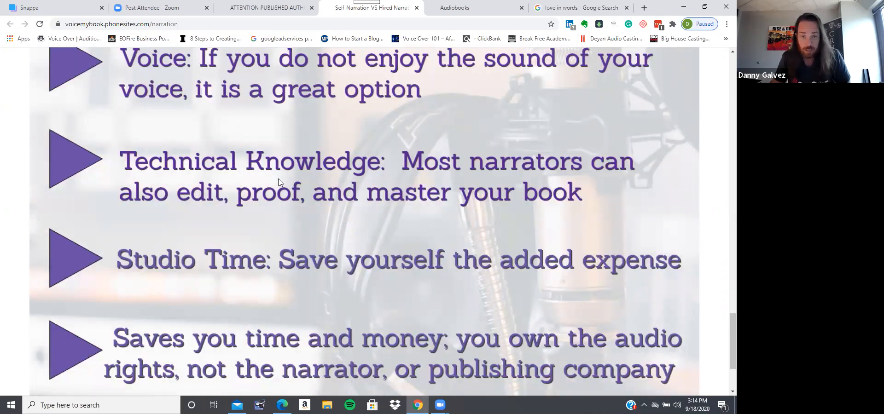
scroll(279, 180, "down", 3)
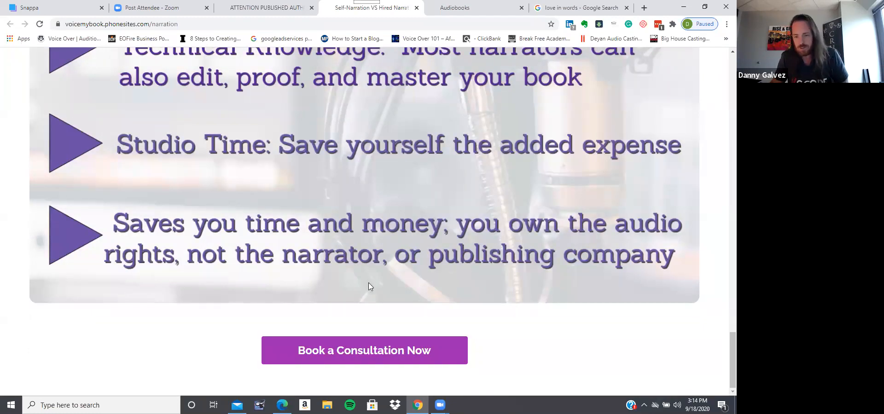
left_click(355, 363)
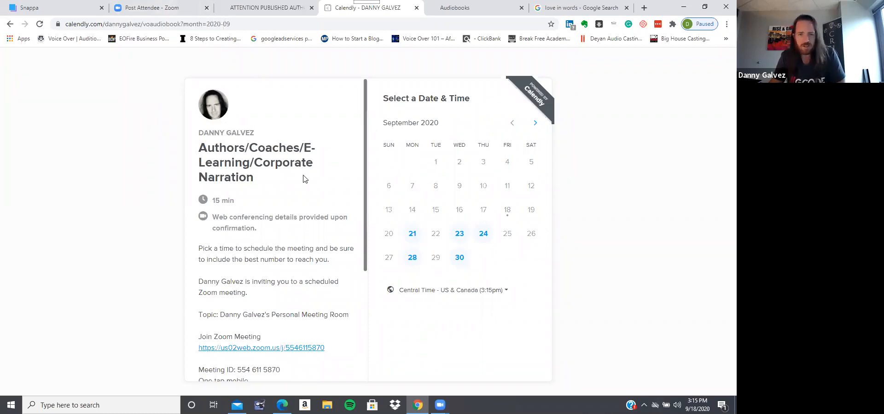
- Return to the demo design in Snappa and download it as a Retina JPG (2x size)
left_click(254, 7)
left_click(63, 9)
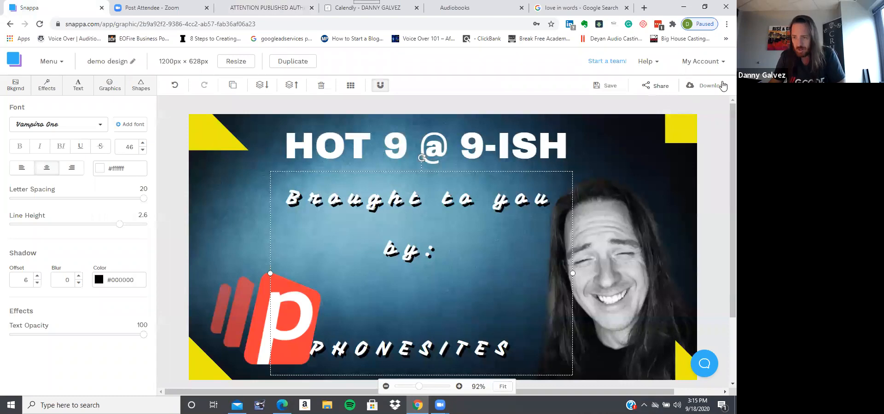
left_click(701, 86)
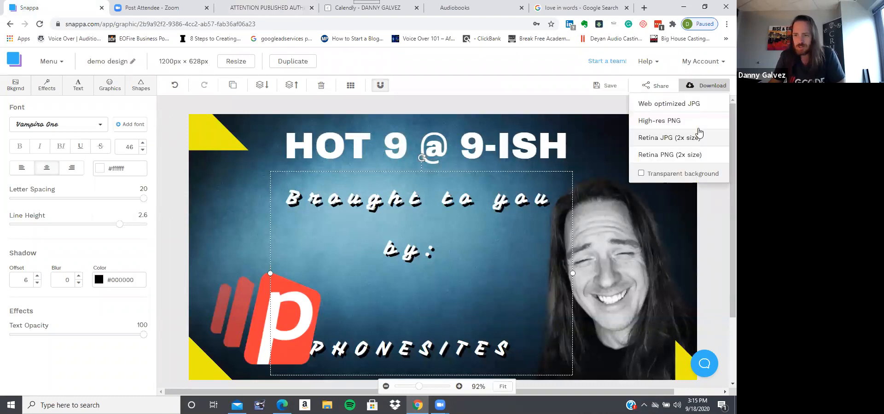
left_click(668, 140)
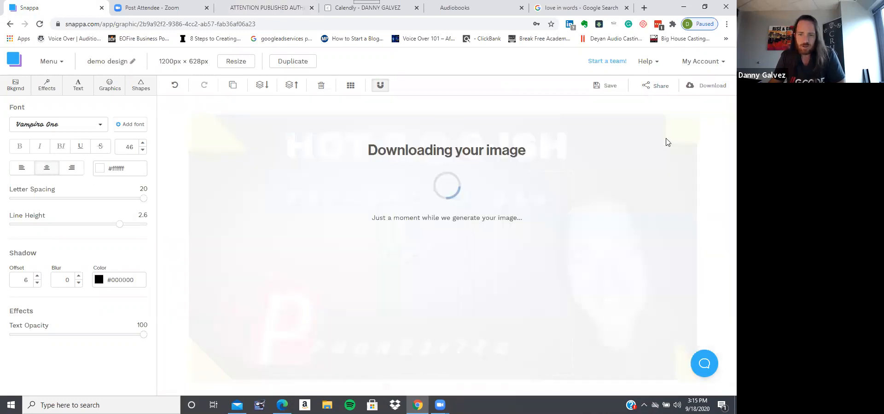